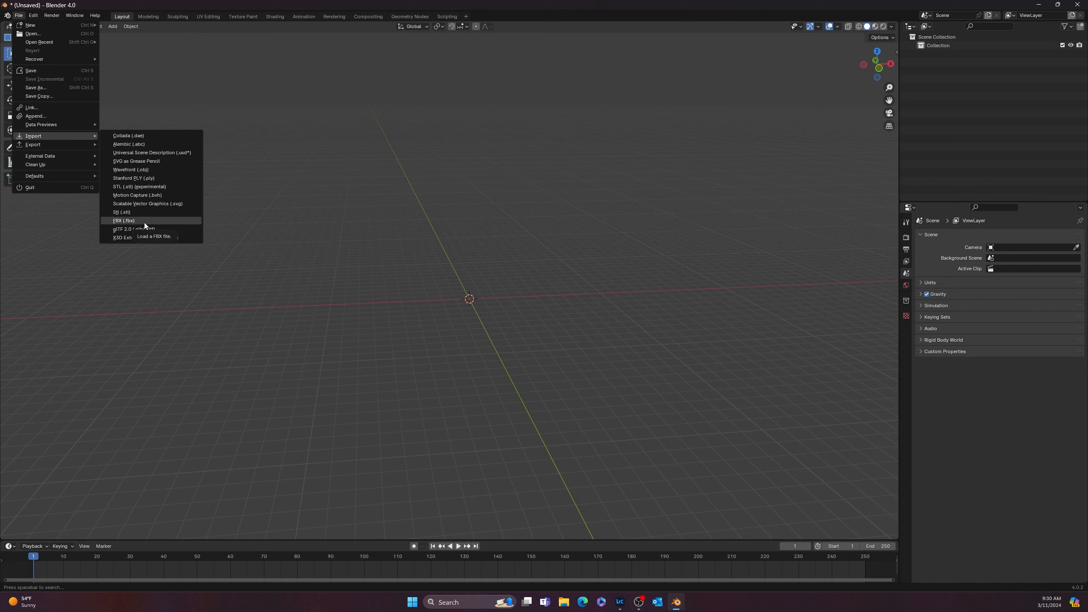
Import the FBX file AAA_PRISM.fbx from the PRISM FBX folder with the default import settings
click(145, 221)
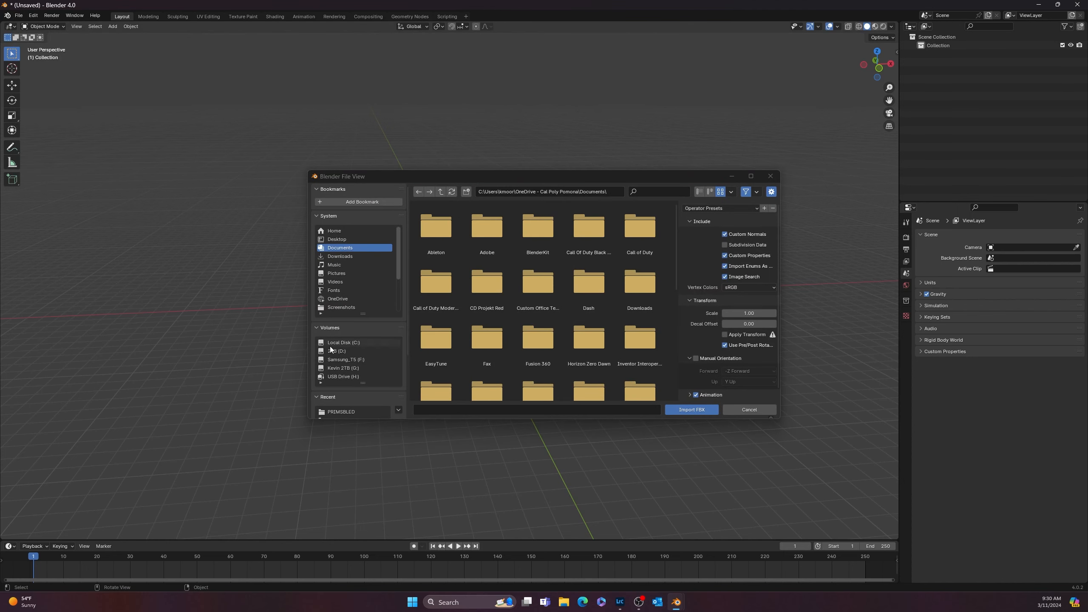
scroll(335, 389, down, 2)
click(338, 378)
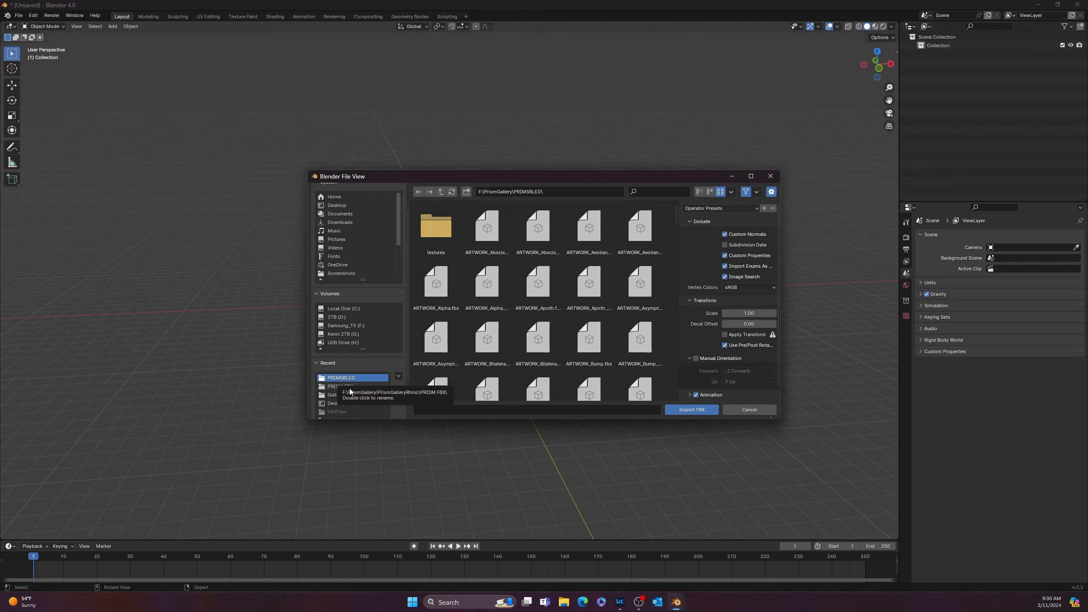
click(348, 387)
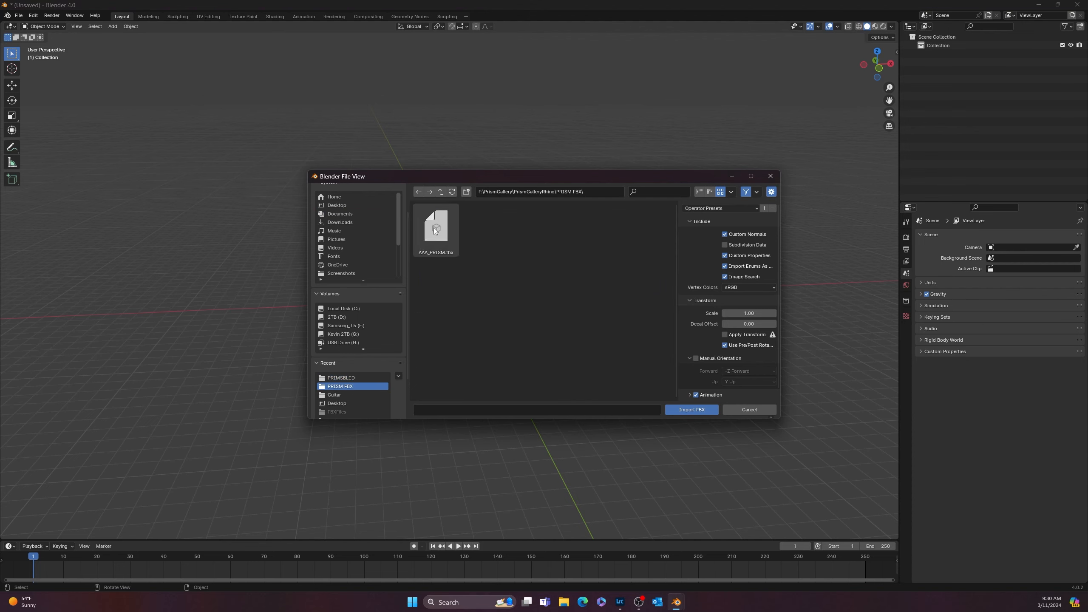
click(434, 231)
click(693, 411)
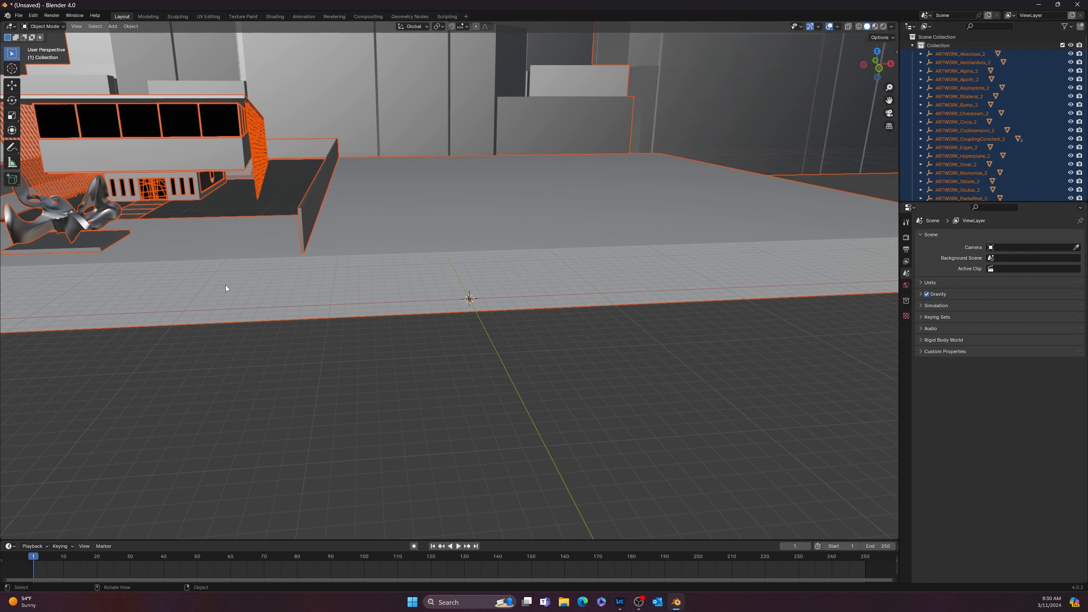
Examine the front of the imported building and sculpture in wireframe, solid and material preview shading
middle_drag(225, 286, 324, 518)
scroll(406, 492, up, 3)
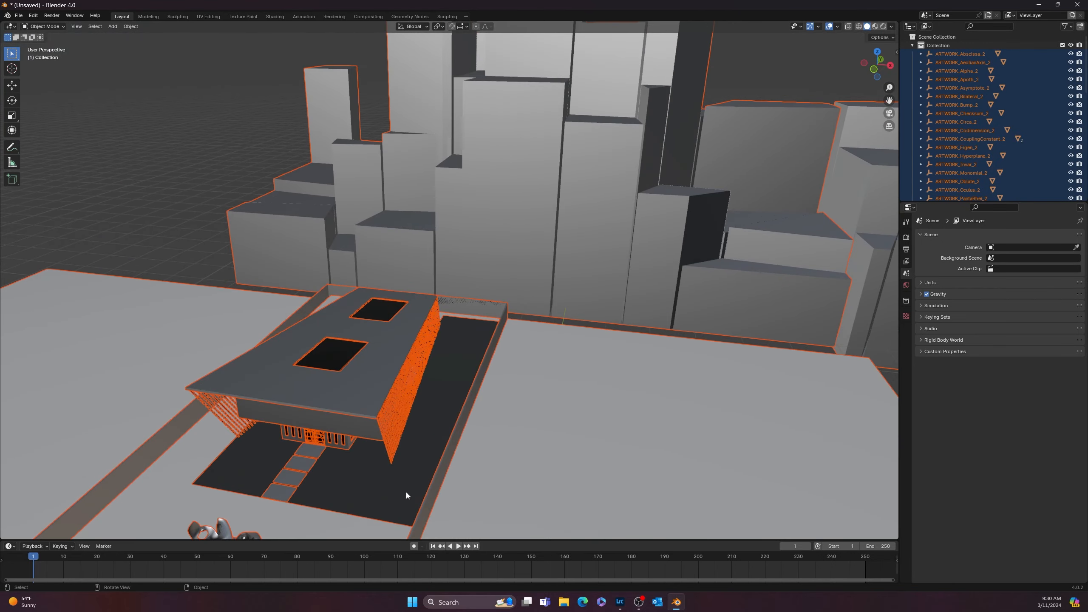
shift+middle_drag(548, 489, 539, 336)
scroll(531, 343, up, 2)
mouse_move(396, 442)
middle_down()
mouse_move(439, 424)
mouse_move(316, 508)
mouse_move(746, 311)
middle_up()
scroll(264, 400, up, 2)
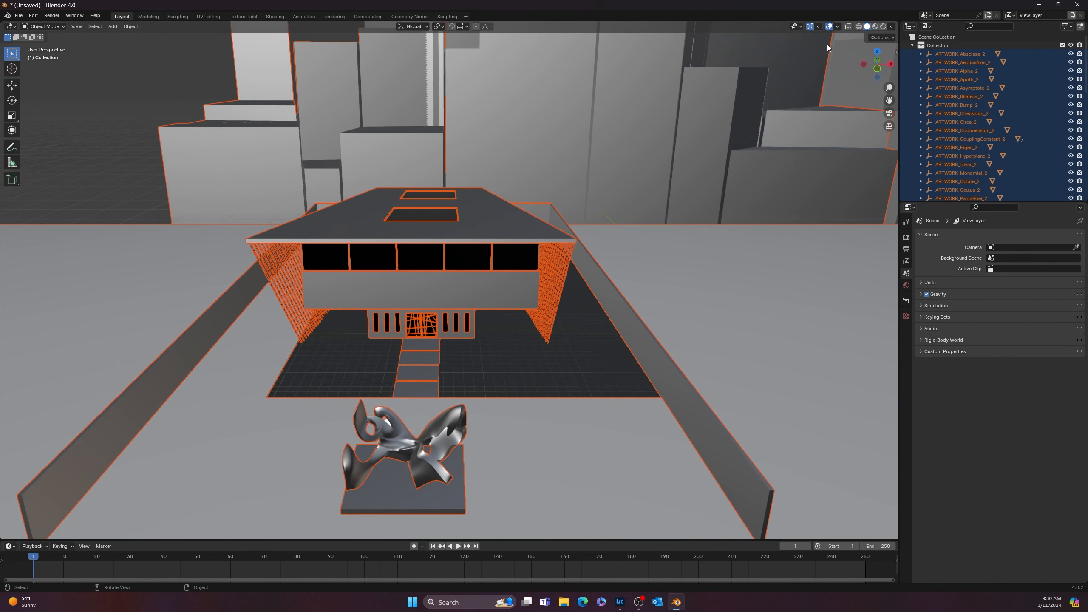
click(859, 26)
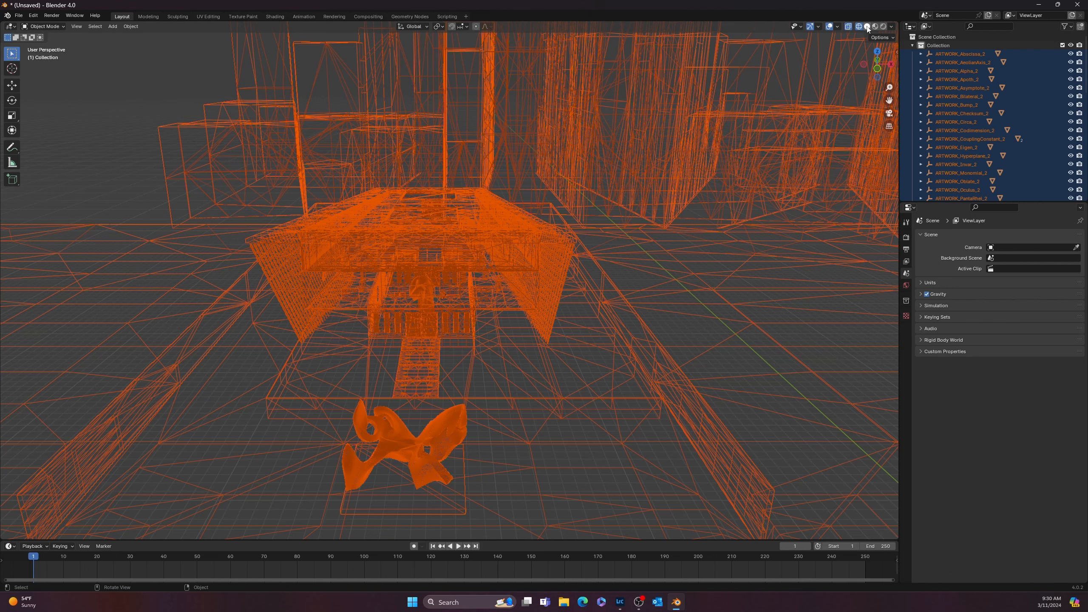
click(867, 27)
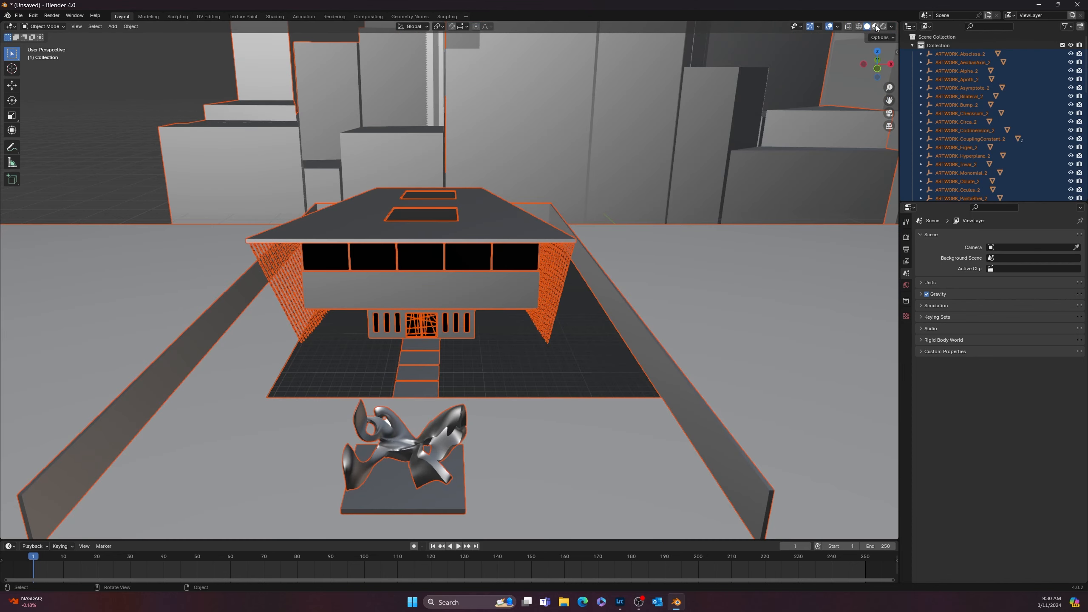
click(875, 27)
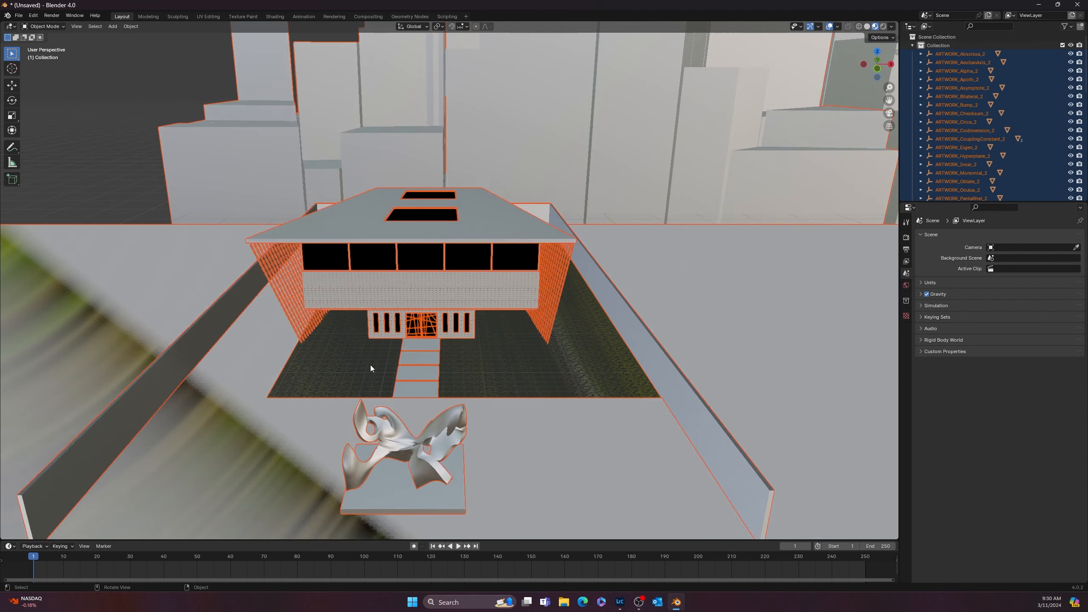
scroll(412, 286, up, 2)
scroll(412, 286, up, 2)
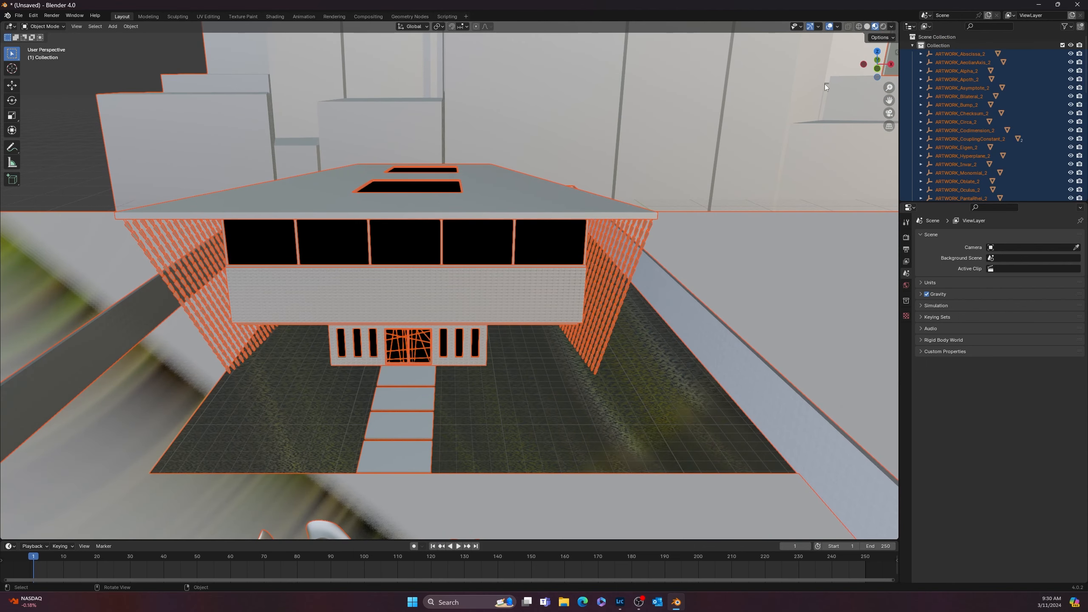
Switch the viewport to rendered shading and frame the building and sculpture at an angle
click(883, 27)
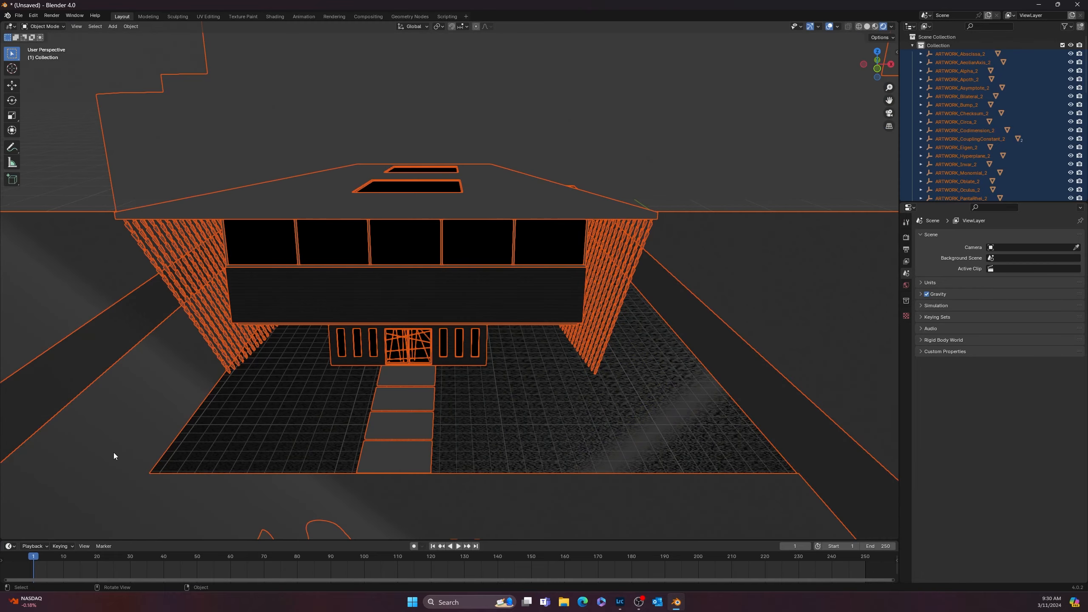
middle_drag(114, 453, 417, 347)
middle_drag(449, 383, 158, 398)
scroll(218, 411, up, 3)
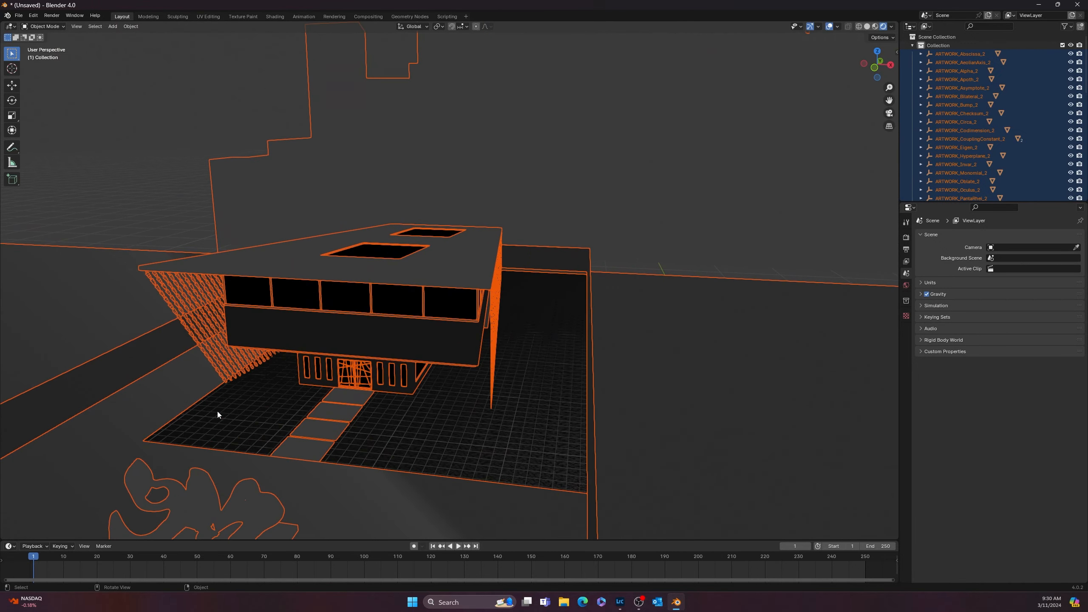
shift+middle_drag(338, 451, 336, 387)
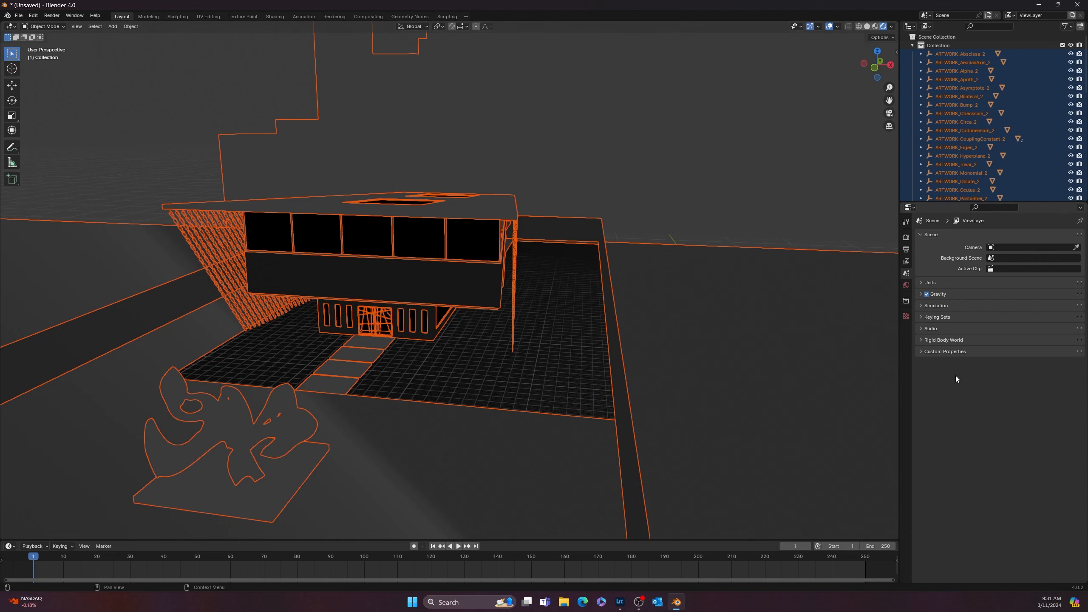
Set the render engine to Cycles and the rendering device to GPU Compute
click(907, 238)
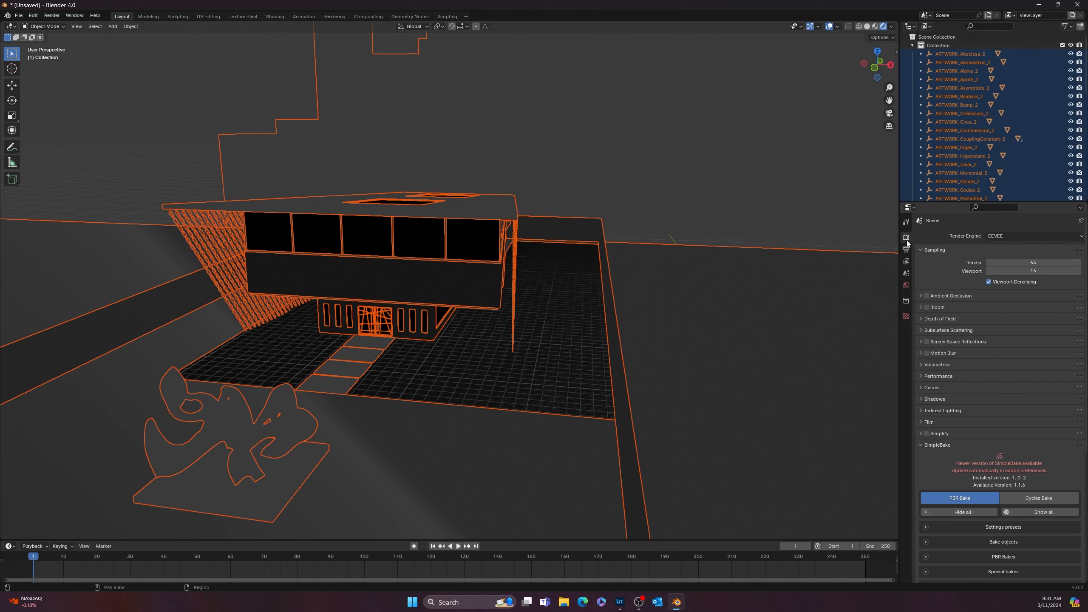
click(1023, 232)
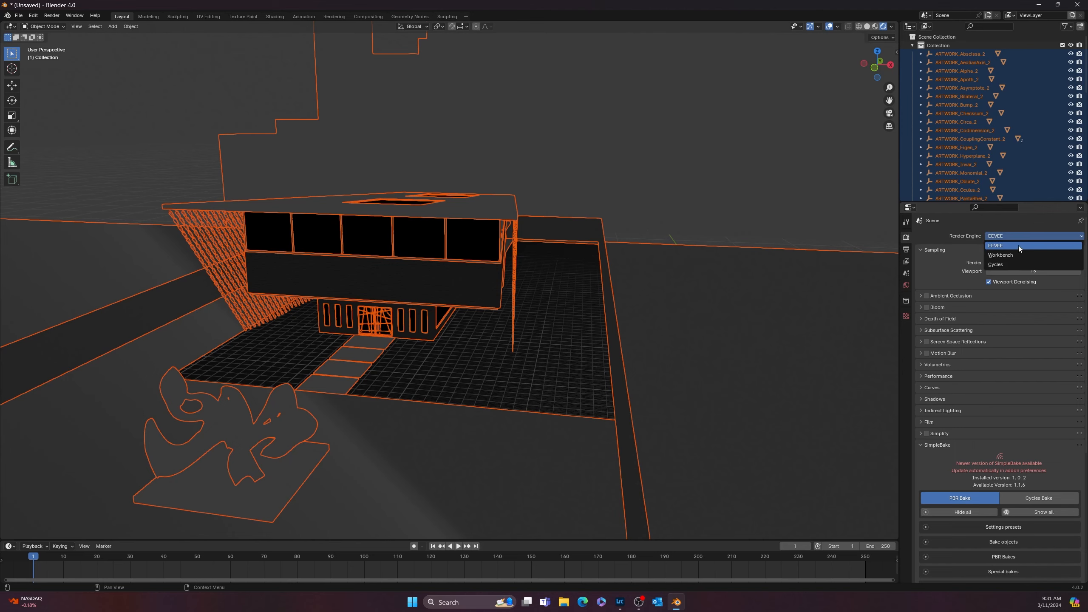
click(1005, 265)
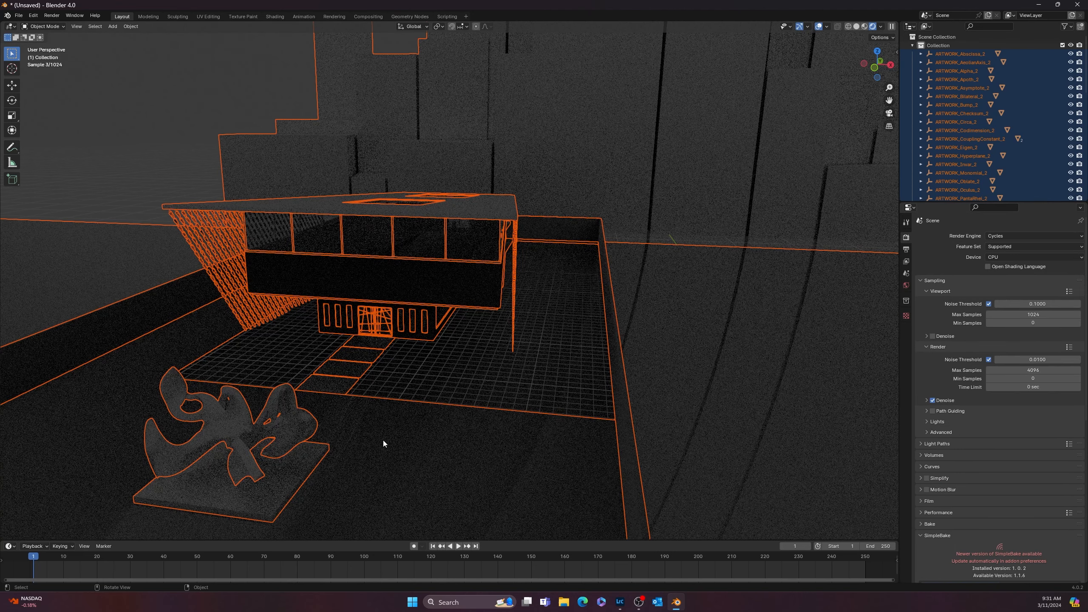
click(1002, 256)
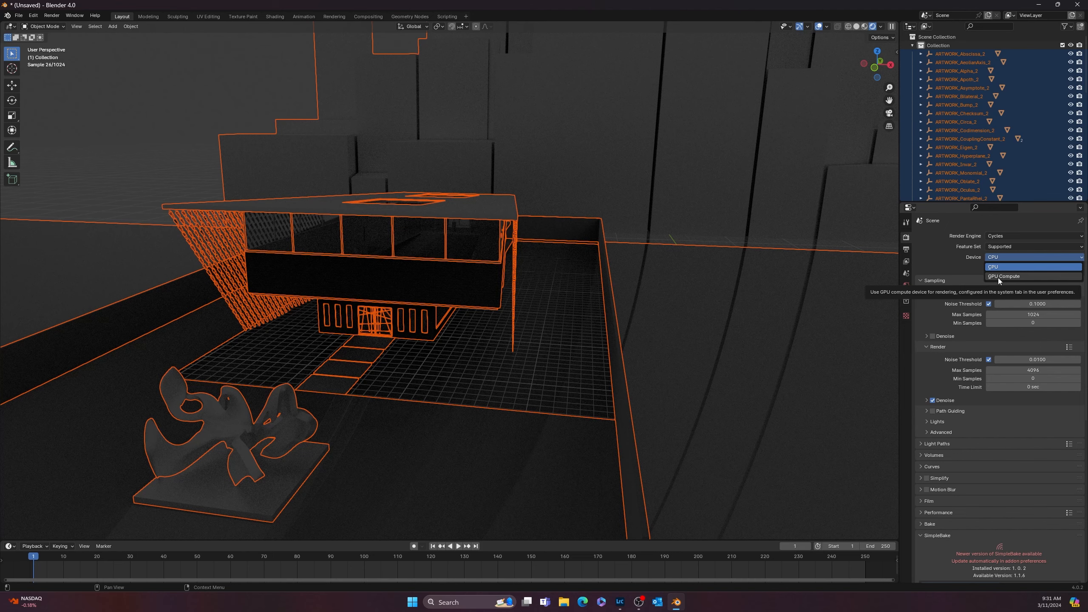
click(1004, 276)
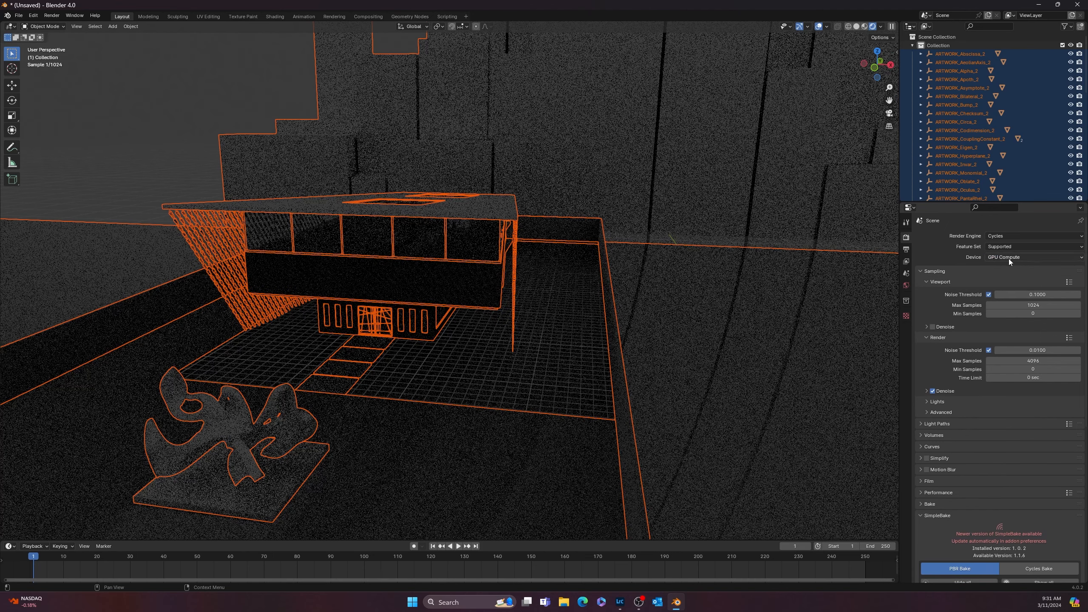
Check the Cycles render devices in the system preferences
click(18, 17)
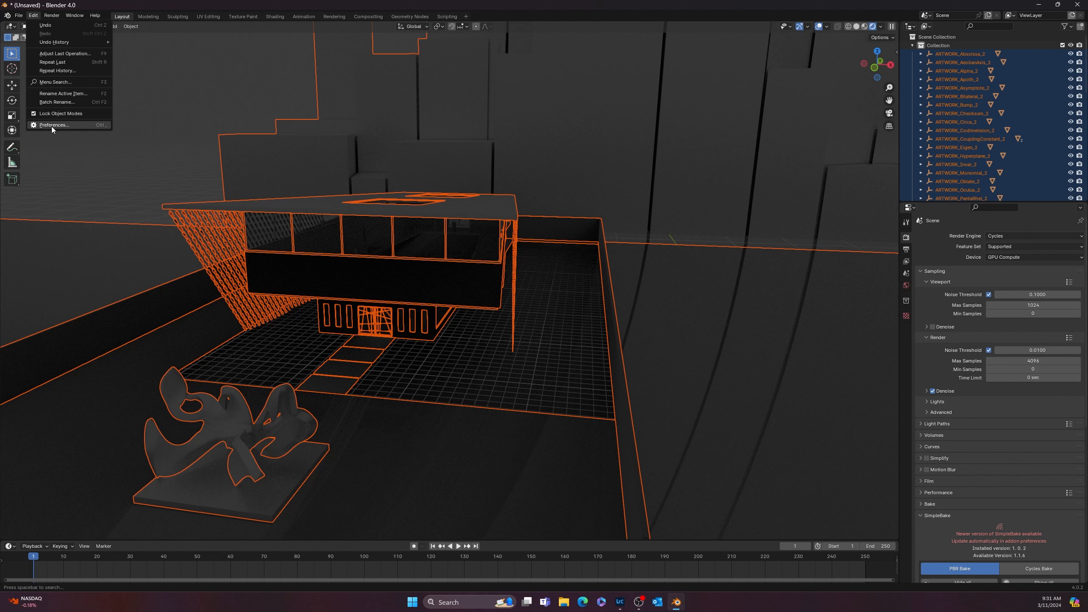
click(51, 126)
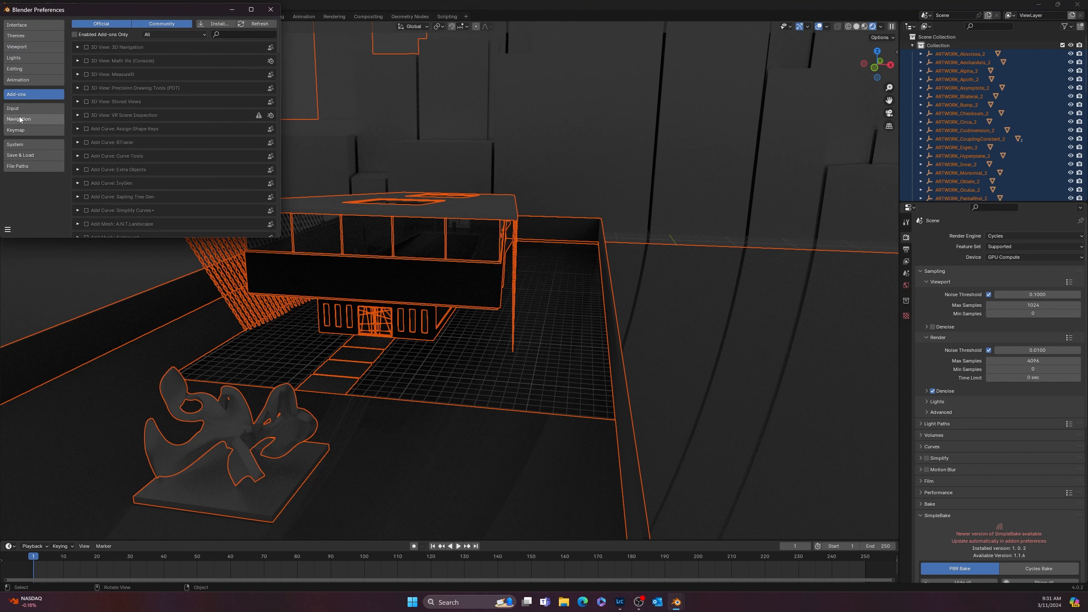
click(21, 145)
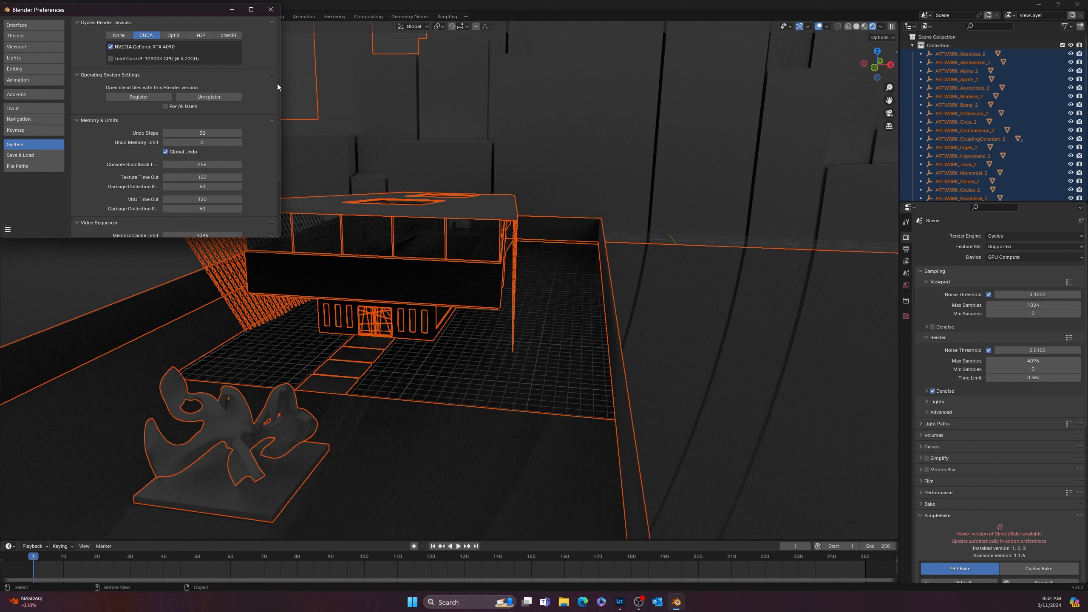
drag(196, 10, 335, 61)
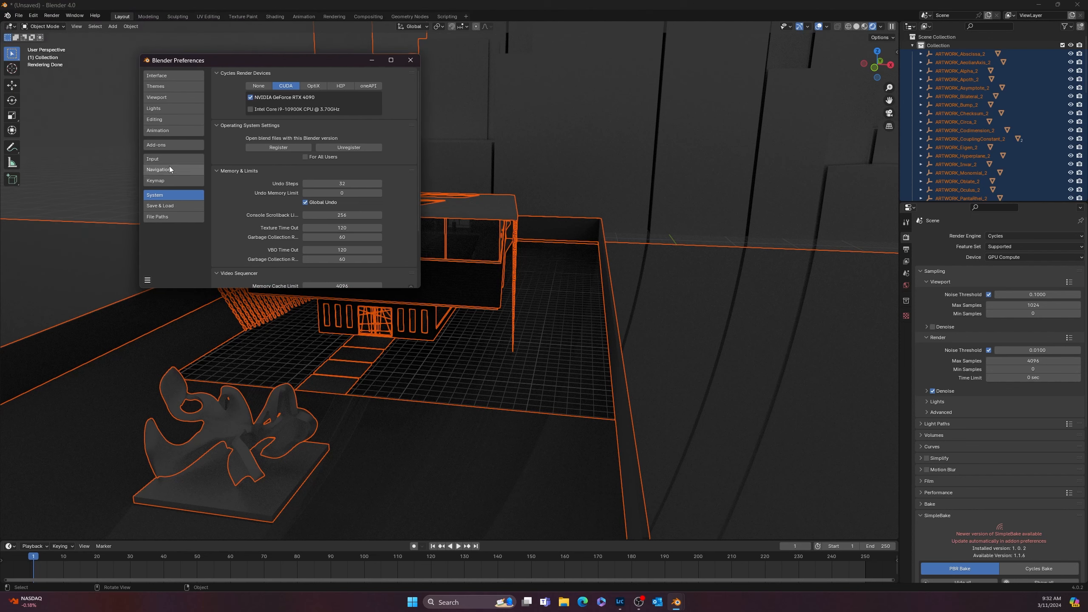
Search the add-ons for "dyn" and check the Dynamic Sky lighting add-on and its details
click(171, 144)
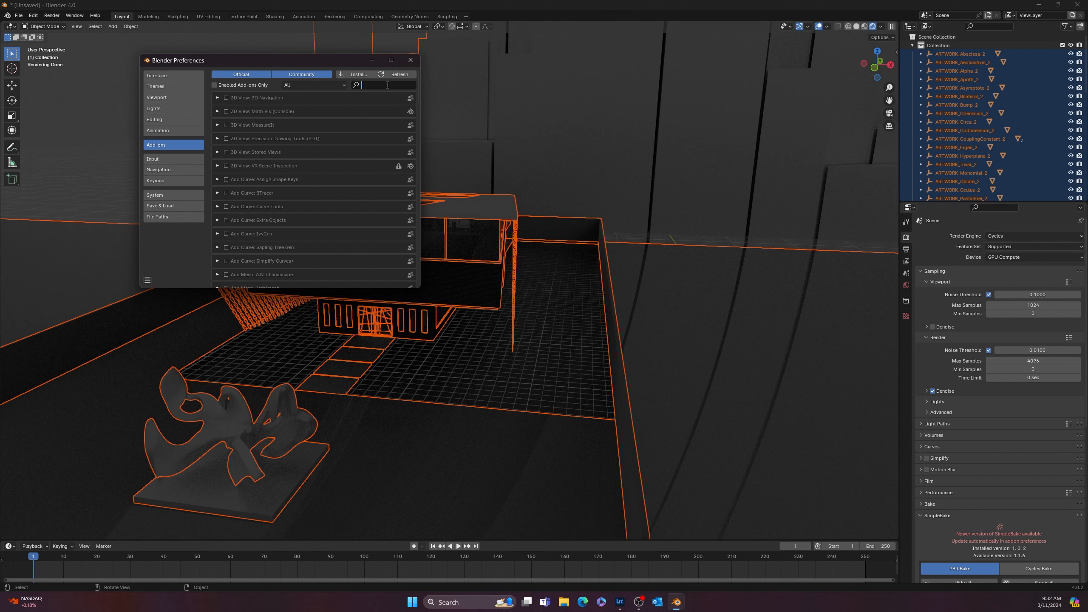
text(dyn)
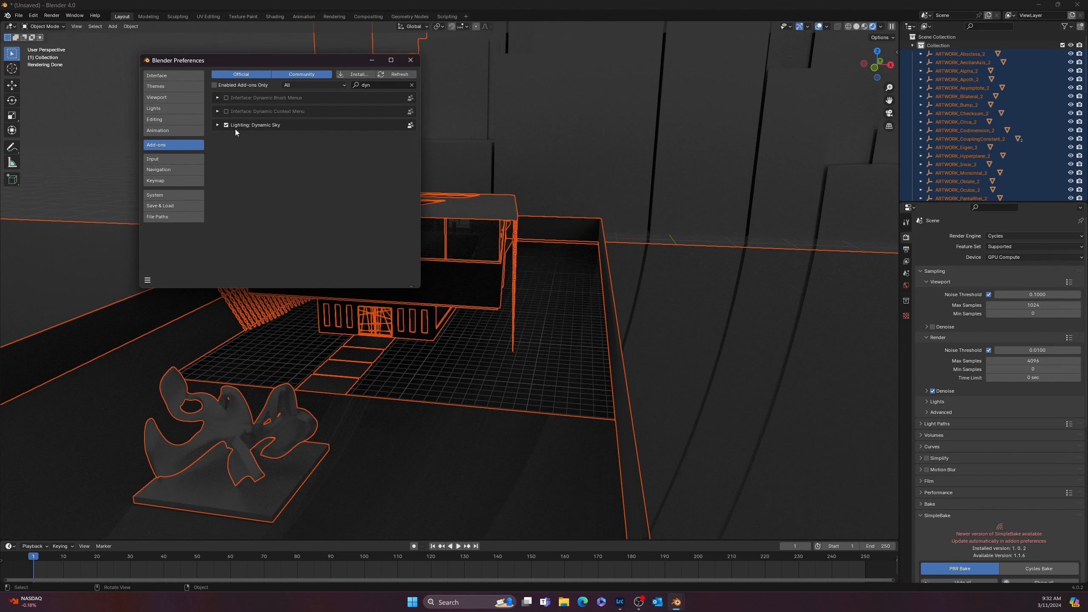
click(218, 124)
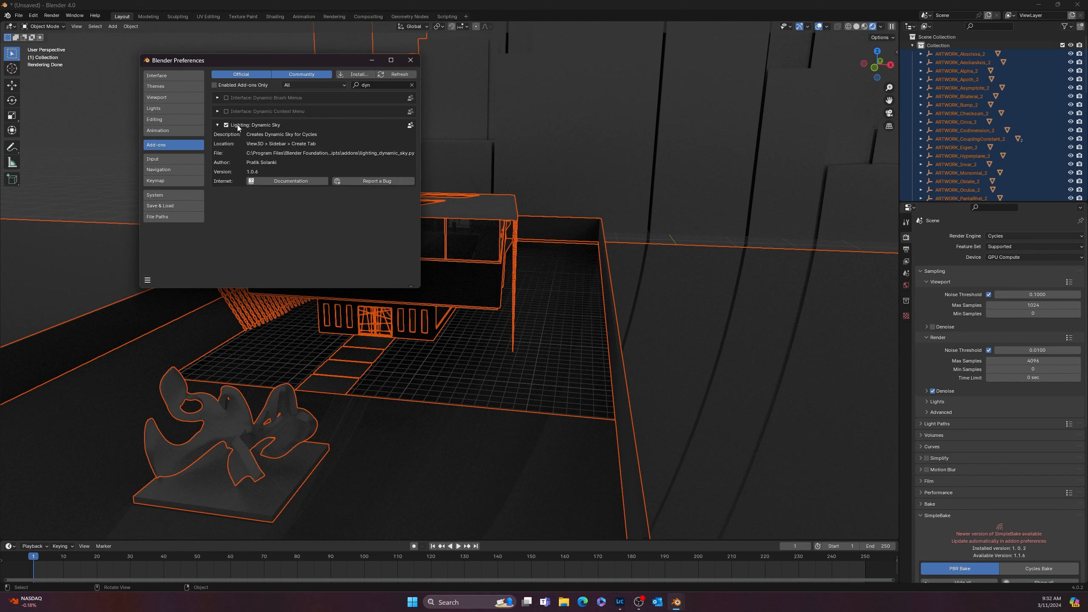
click(218, 124)
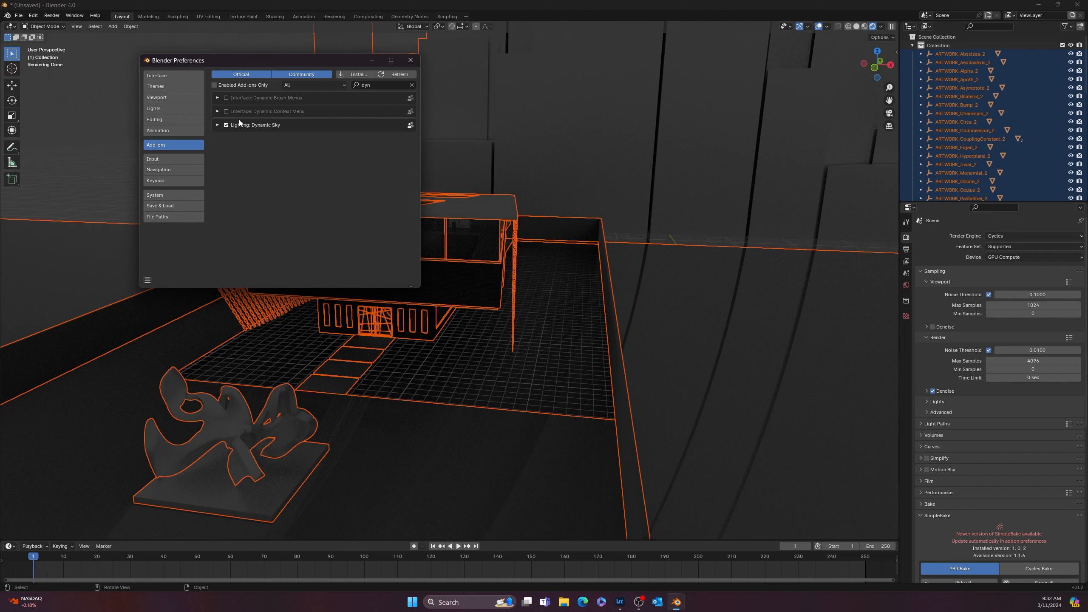
click(410, 61)
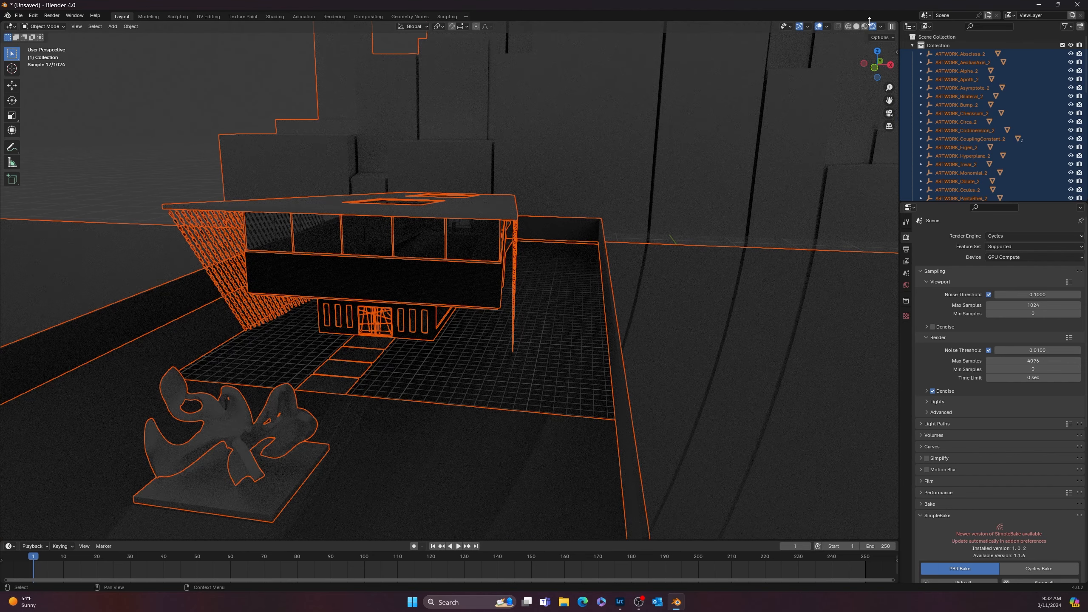
Create a dynamic sky world with the Dynamic Sky add-on
click(897, 51)
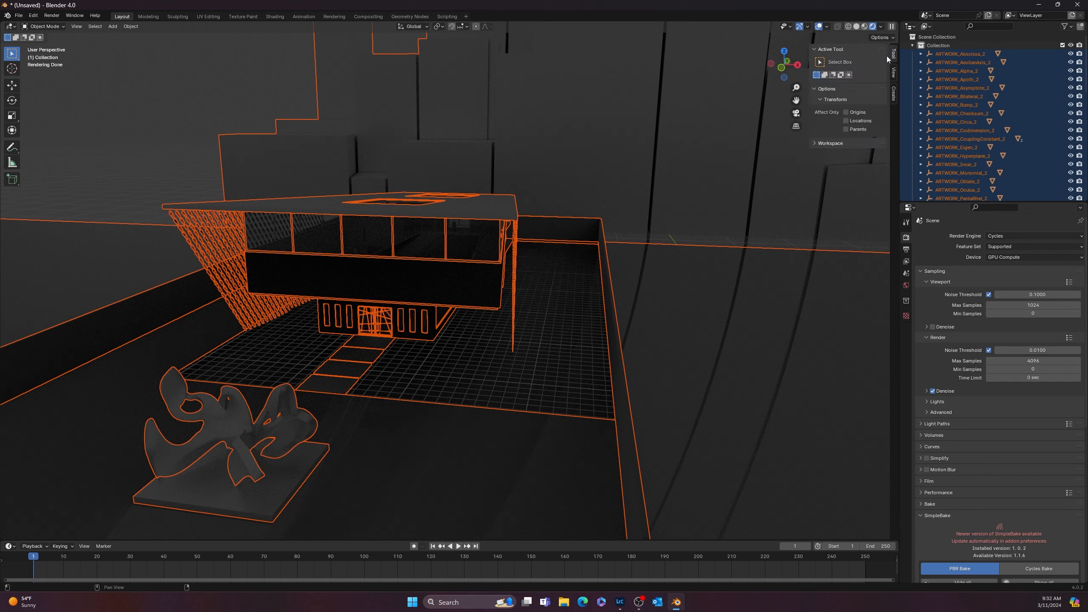
click(894, 92)
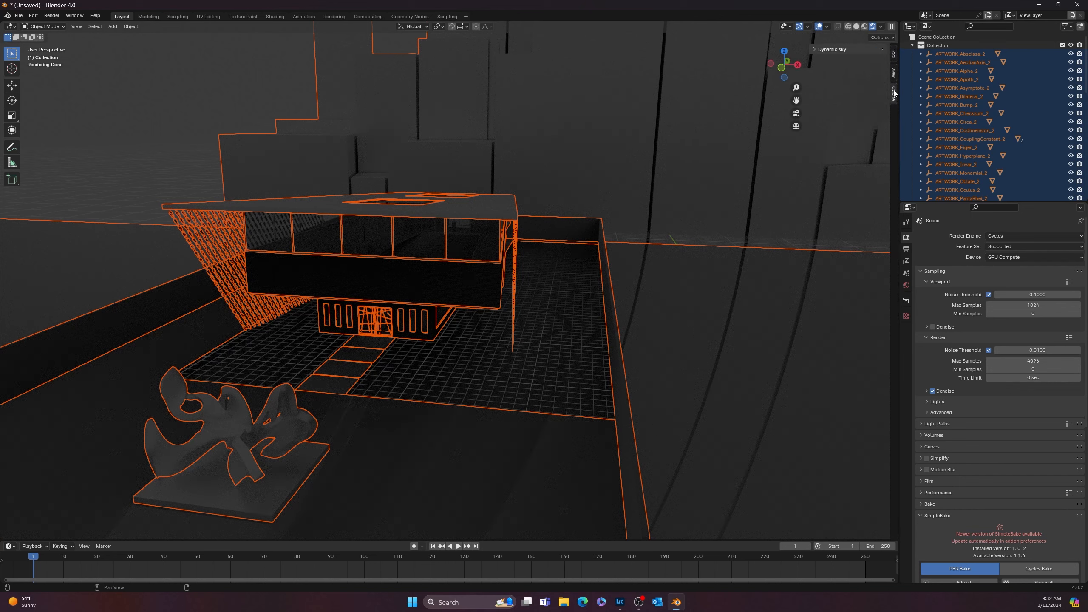
click(829, 48)
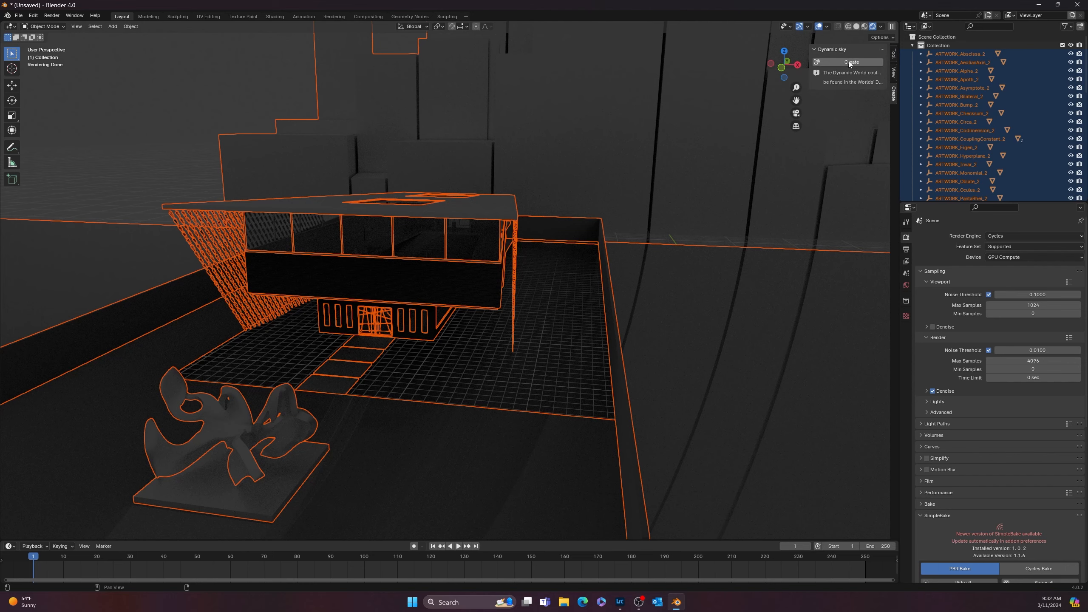
click(848, 61)
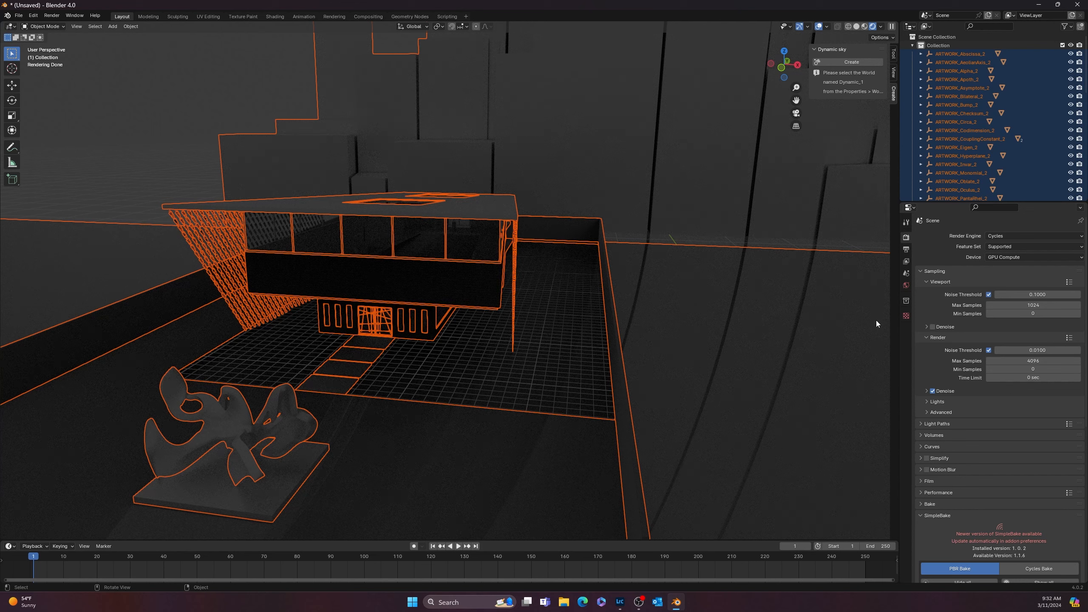
Assign Dynamic_1 as the scene's world
click(906, 286)
click(925, 236)
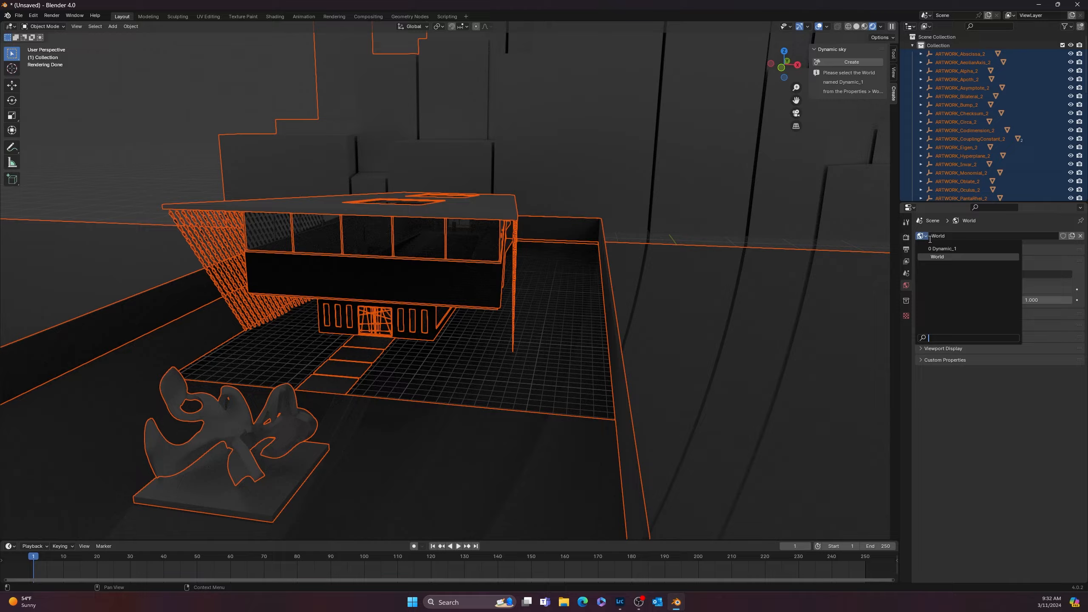
click(942, 249)
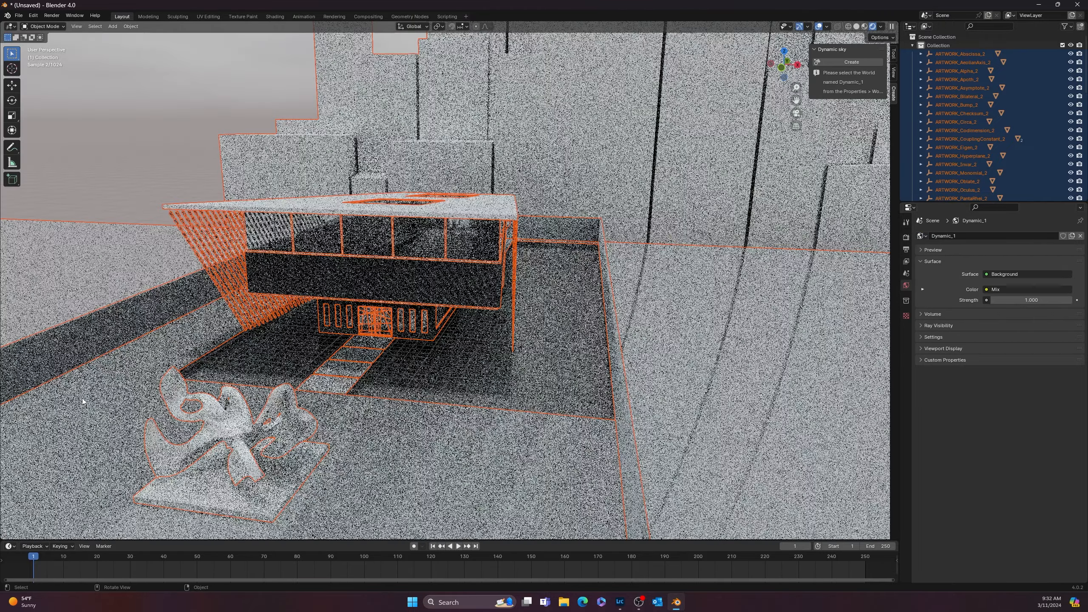
Frame the building, sculpture and skyline from the front and display the Dynamic Sky controls for the Dynamic_1 world
middle_drag(256, 365, 292, 349)
shift+middle_drag(477, 271, 619, 260)
scroll(620, 260, down, 4)
shift+middle_drag(177, 389, 323, 342)
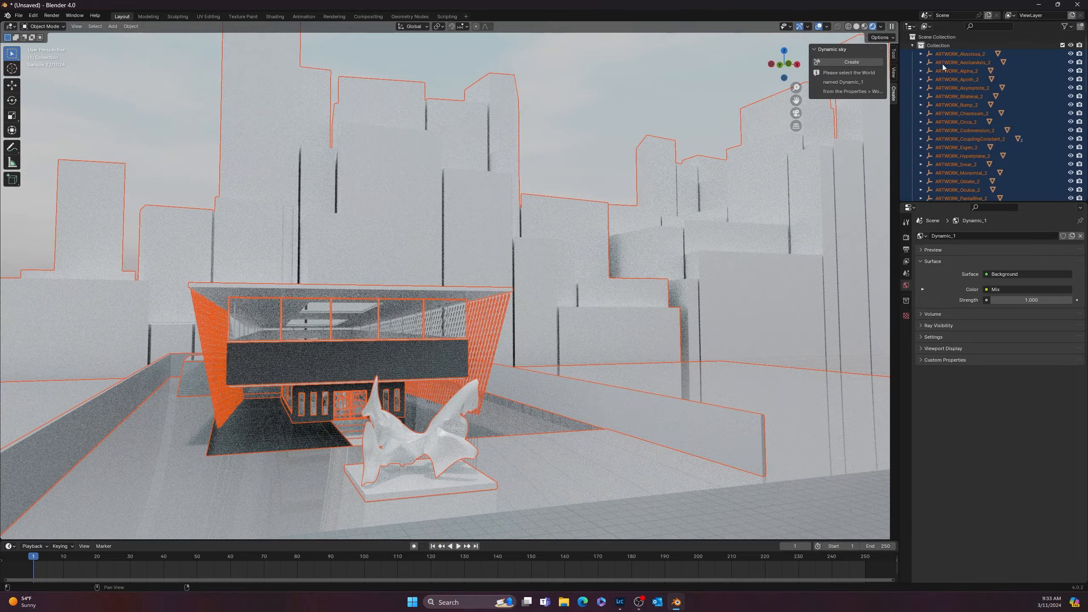
click(892, 94)
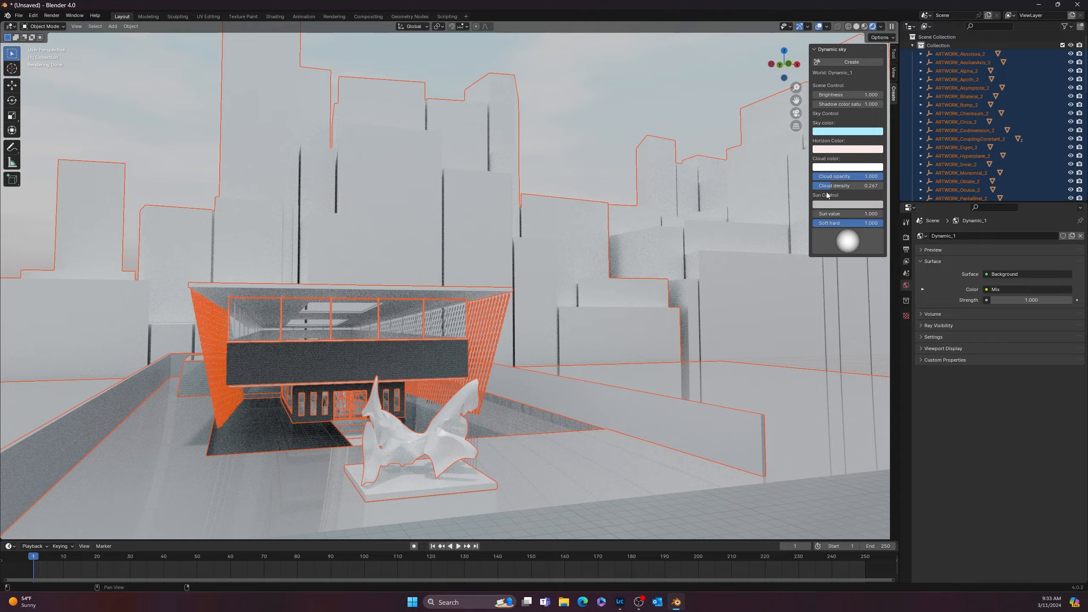
Set the Dynamic Sky cloud opacity to 0.464, cloud density to 0.190 and sun value to 0.001
drag(827, 186, 857, 189)
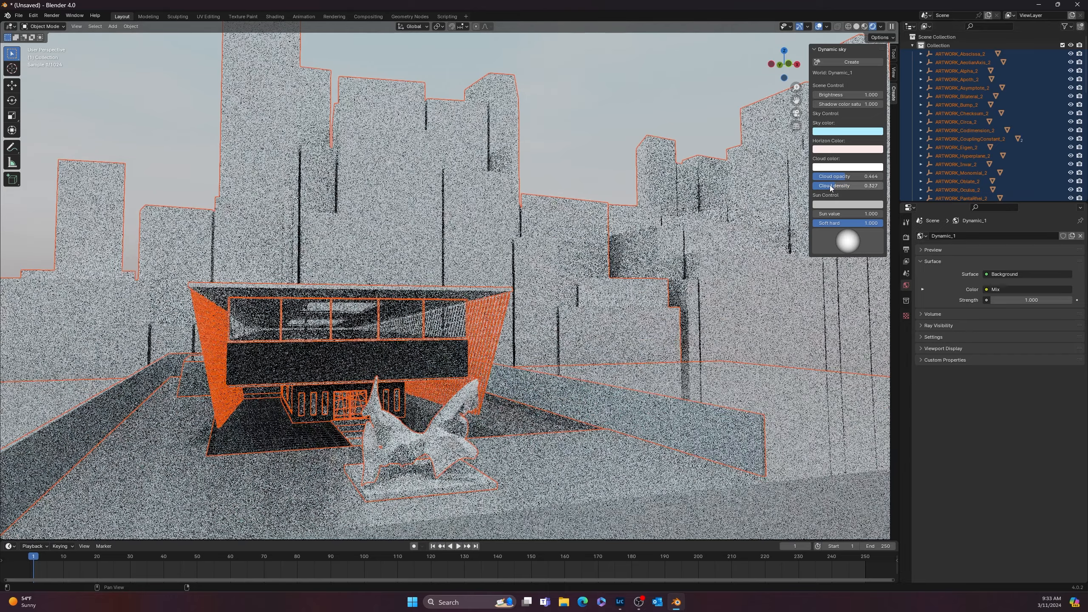
drag(835, 186, 826, 186)
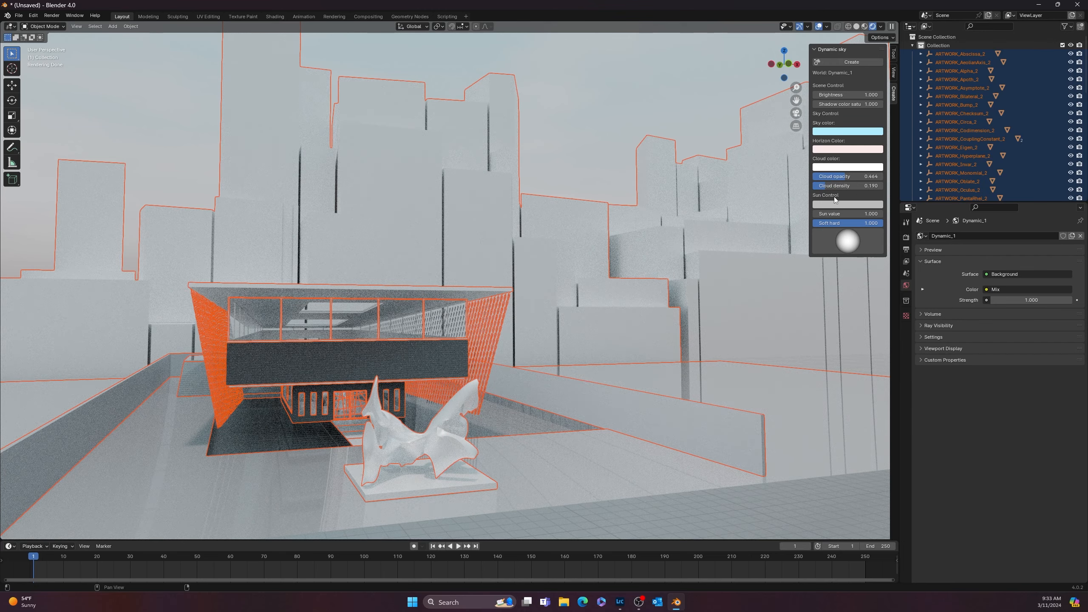
drag(866, 213, 819, 213)
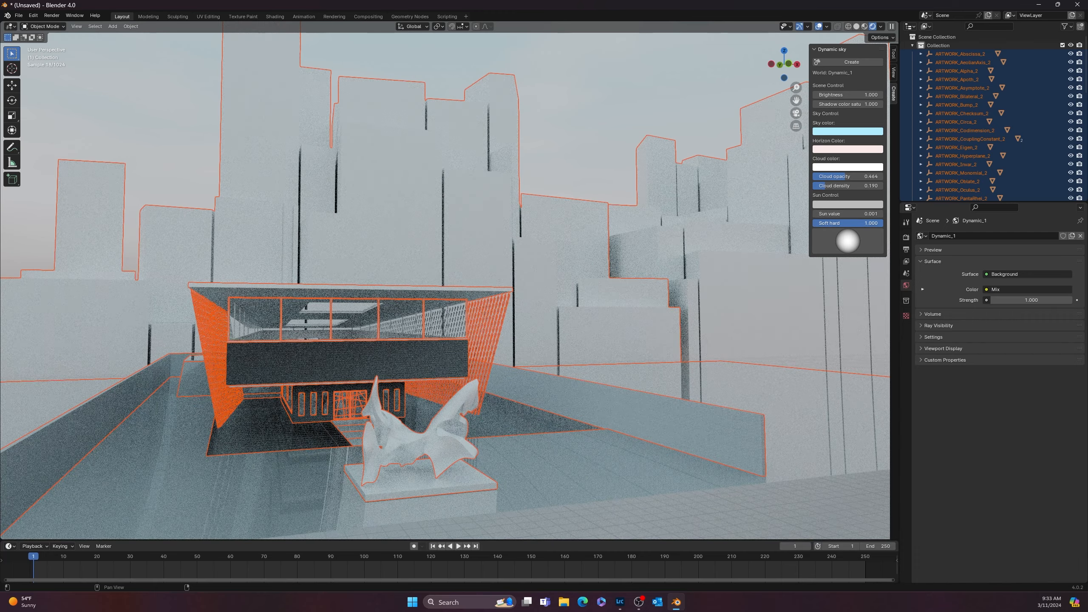
click(845, 223)
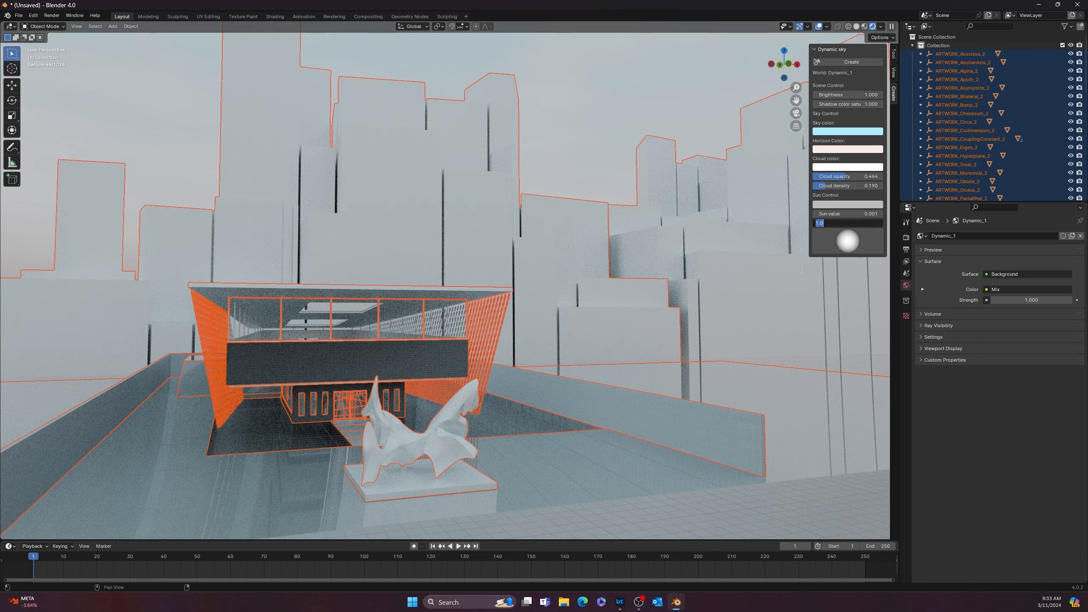
key(Return)
Examine the gallery model from several angles, from the whole site with skyline down to the building's front facade and side screens
middle_drag(175, 147, 557, 174)
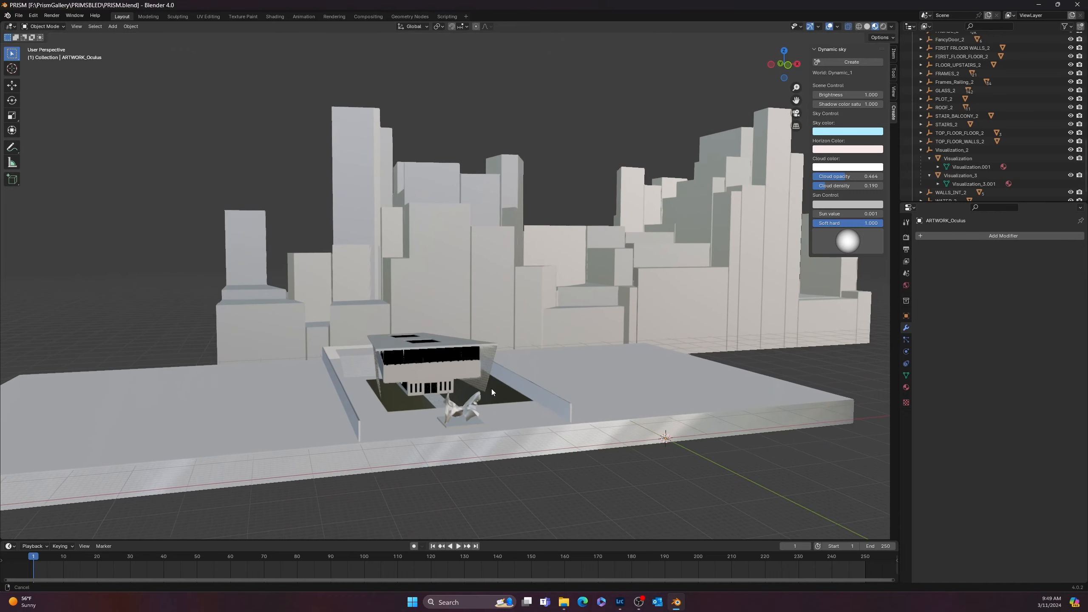
shift+middle_drag(491, 389, 490, 388)
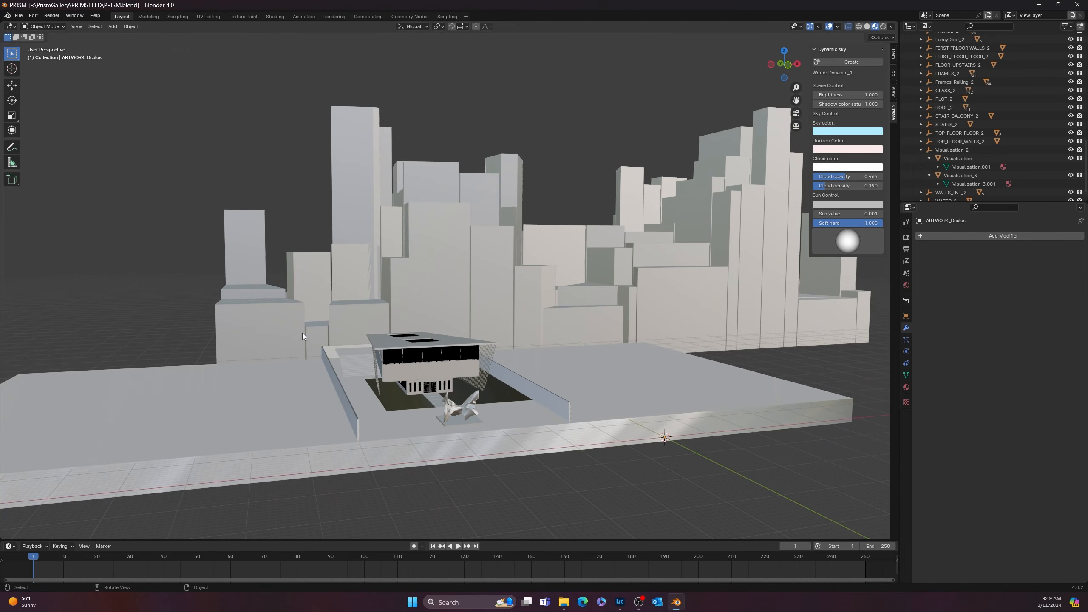
middle_drag(297, 290, 301, 294)
shift+middle_drag(447, 276, 444, 312)
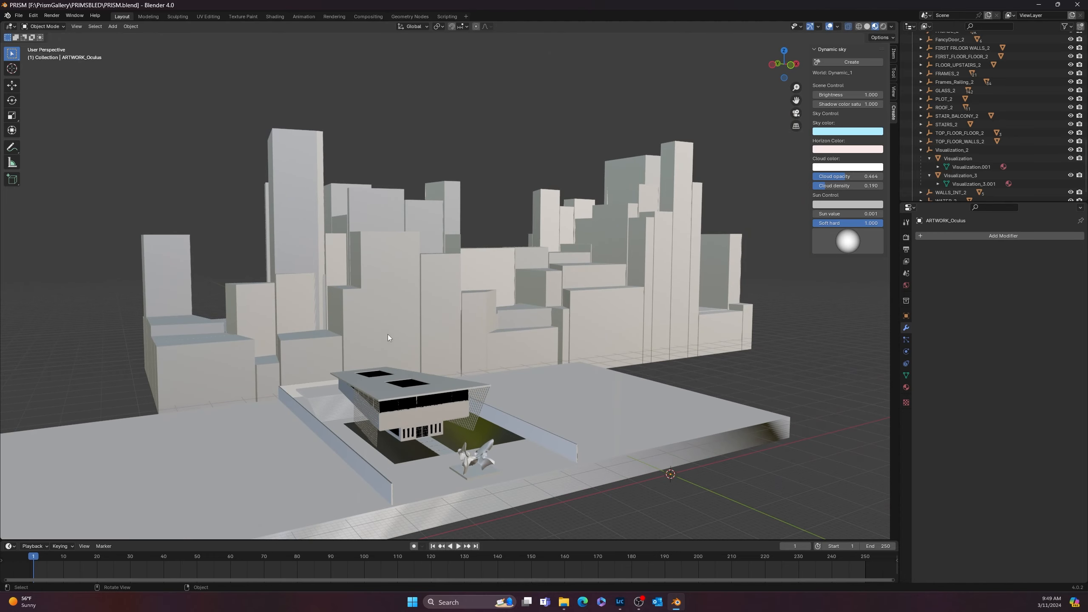
middle_drag(488, 427, 255, 400)
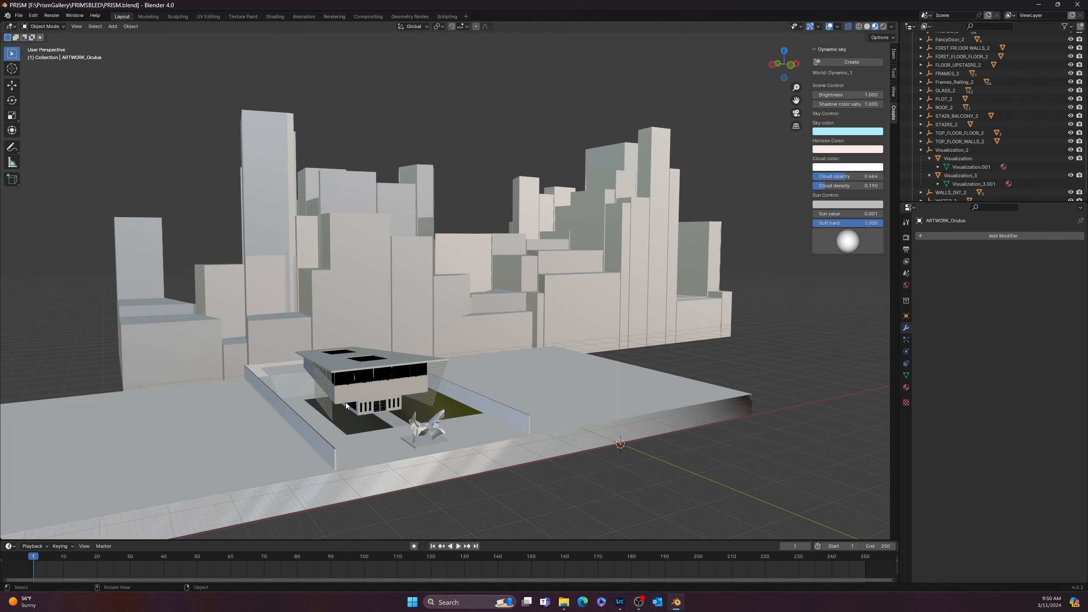
scroll(345, 410, up, 2)
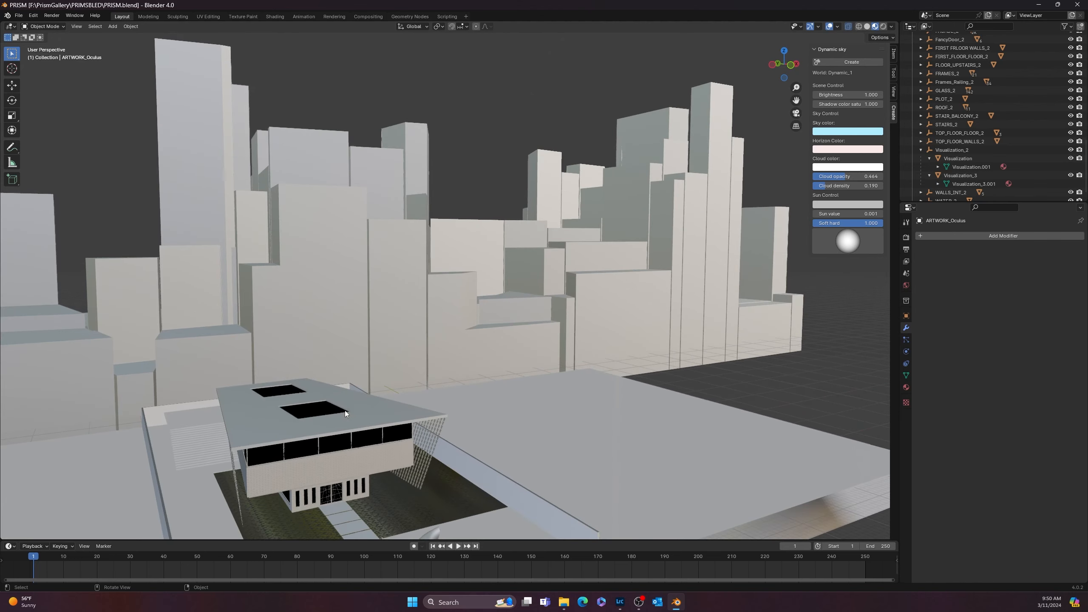
scroll(364, 444, up, 5)
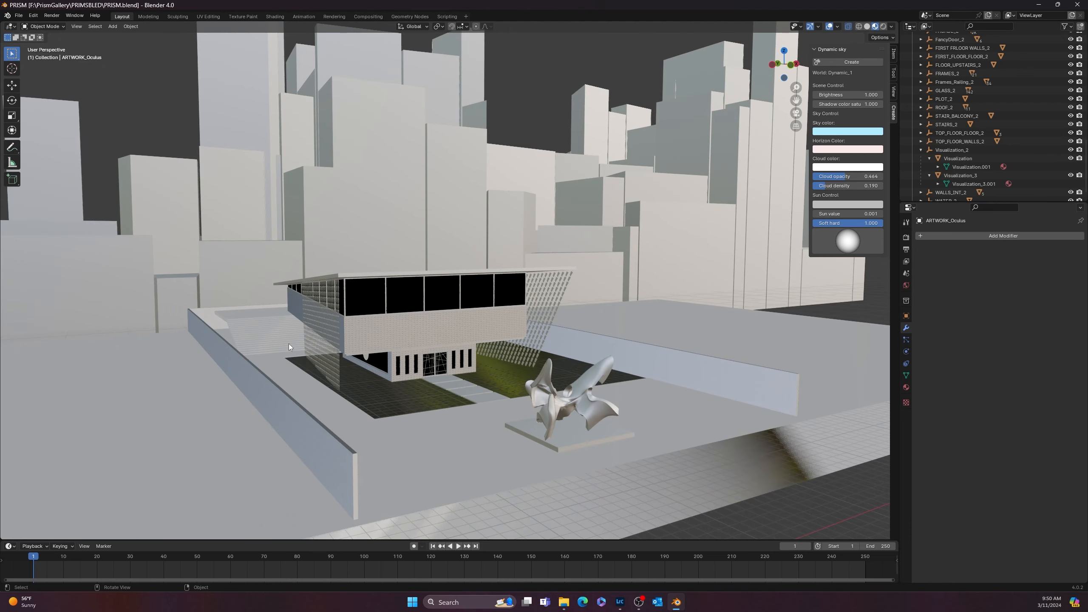
scroll(257, 317, up, 4)
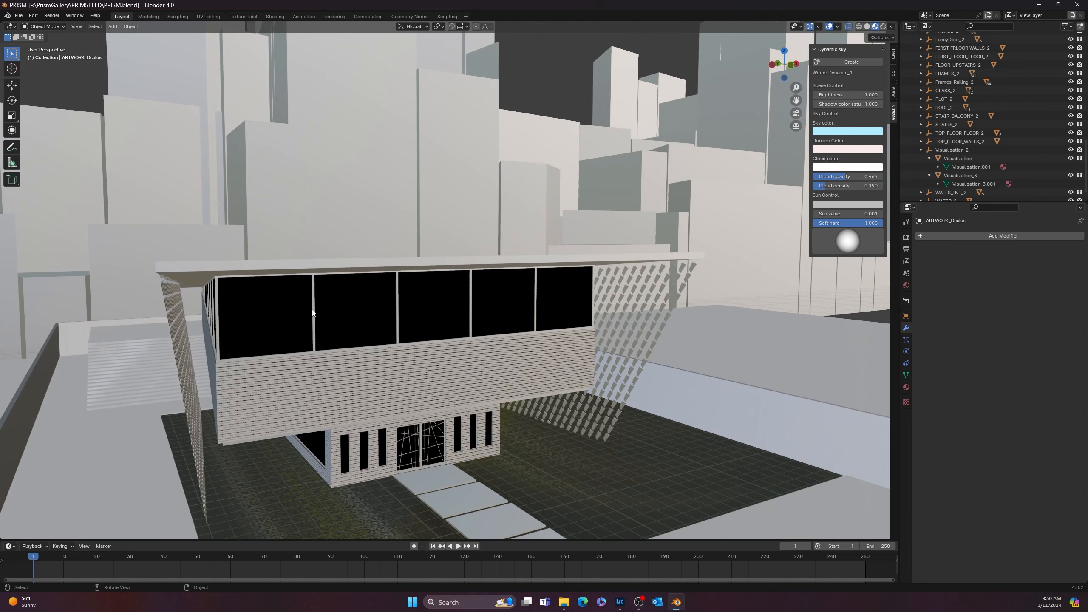
scroll(203, 345, up, 4)
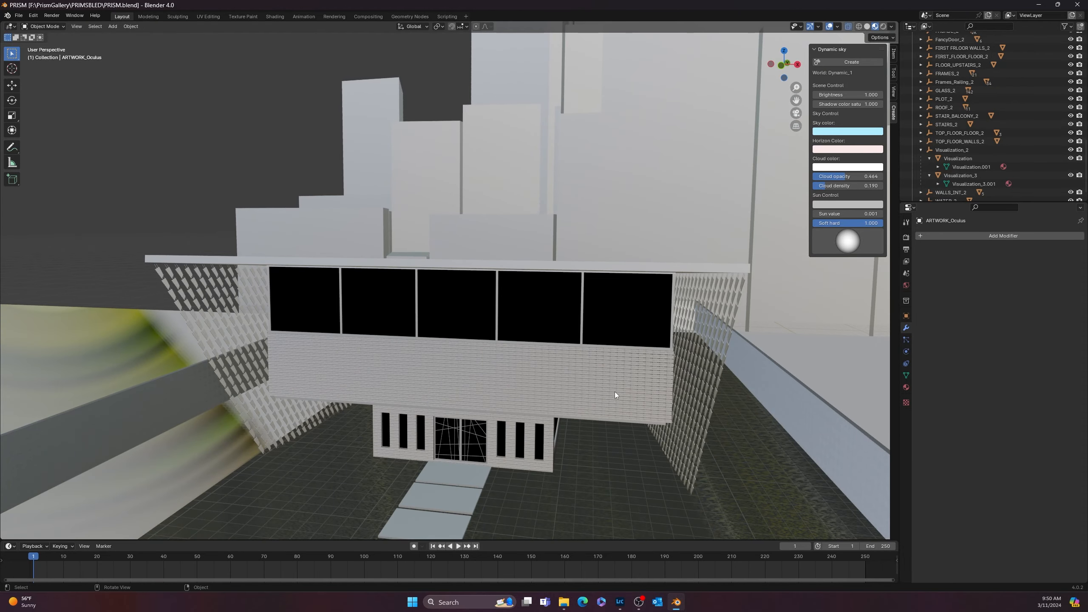
shift+middle_drag(622, 383, 539, 387)
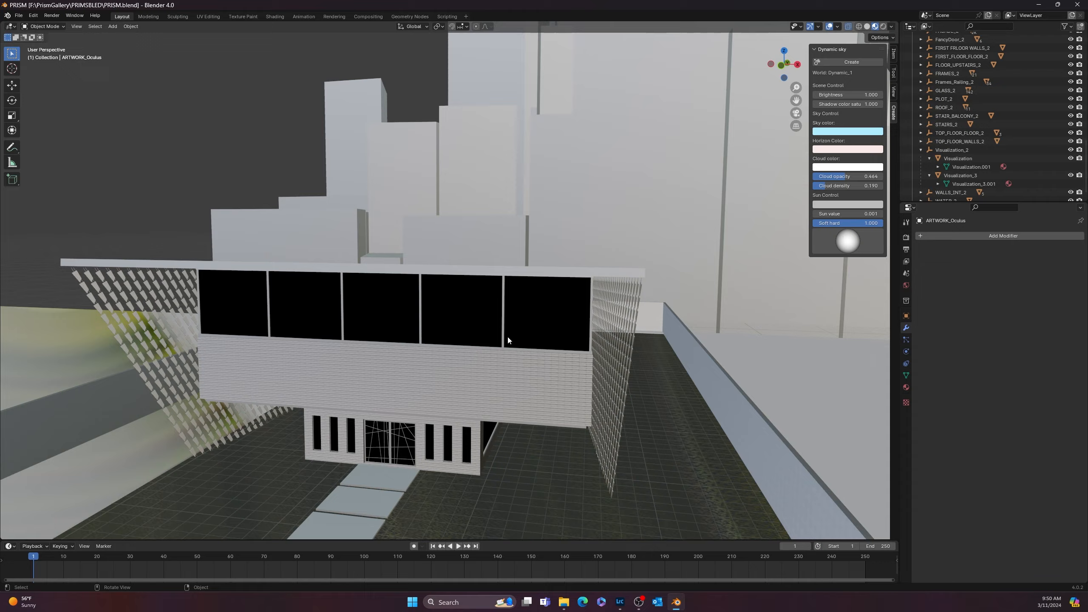
middle_drag(508, 340, 530, 318)
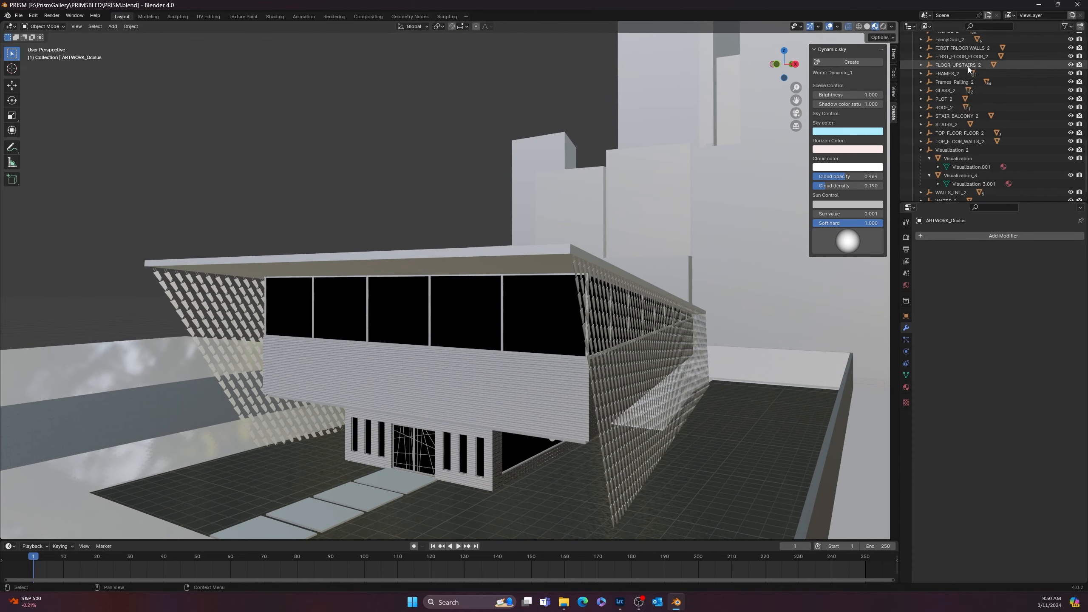
Collapse the Visualization_2 hierarchy and look through the model's object groups for the glass parts
click(921, 150)
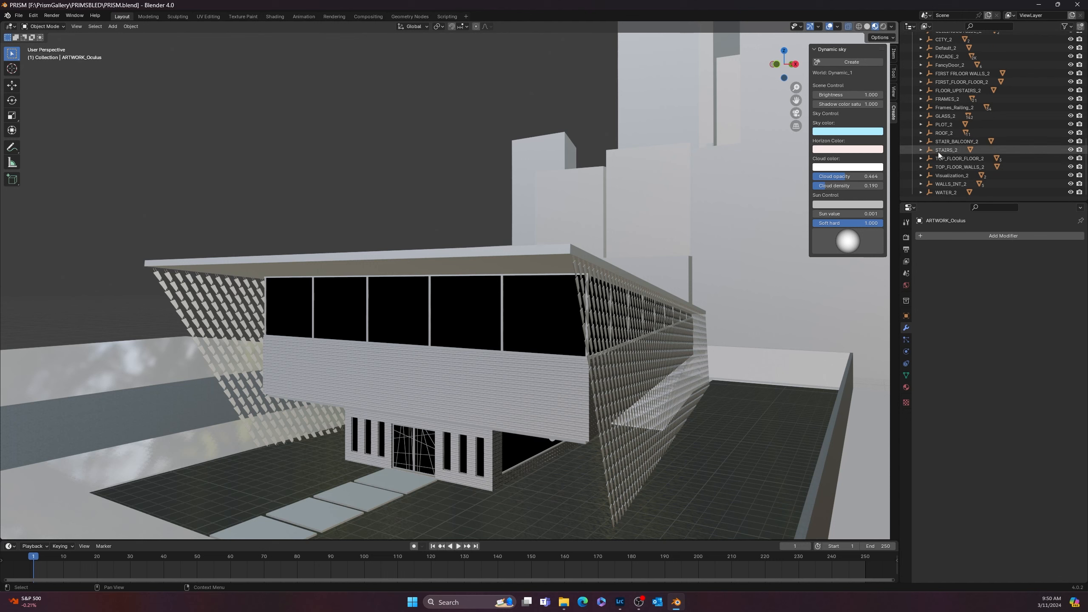
scroll(937, 156, up, 3)
scroll(942, 140, up, 10)
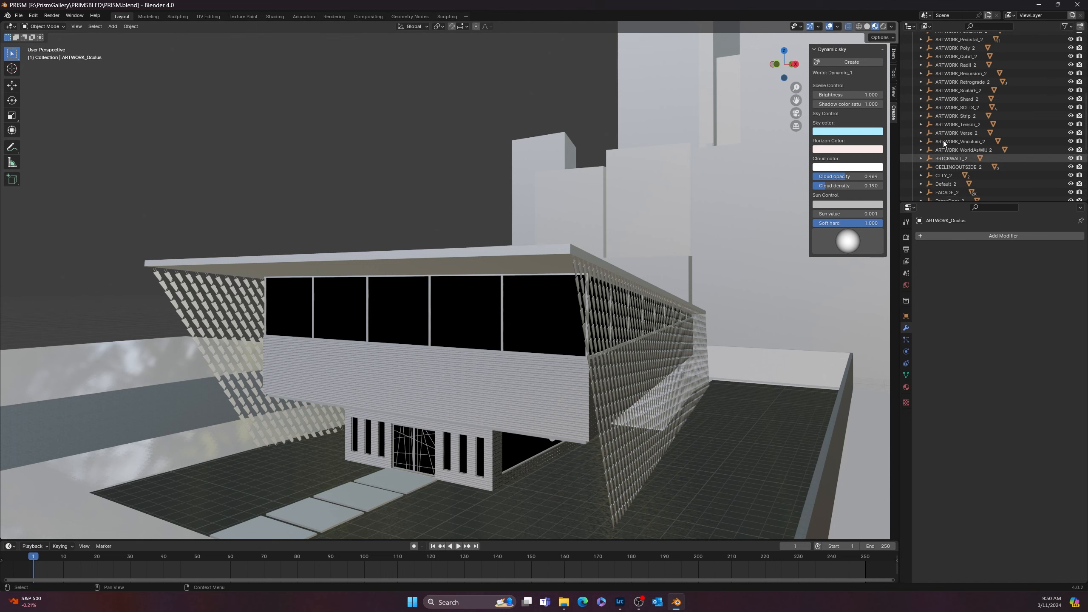
scroll(937, 148, down, 8)
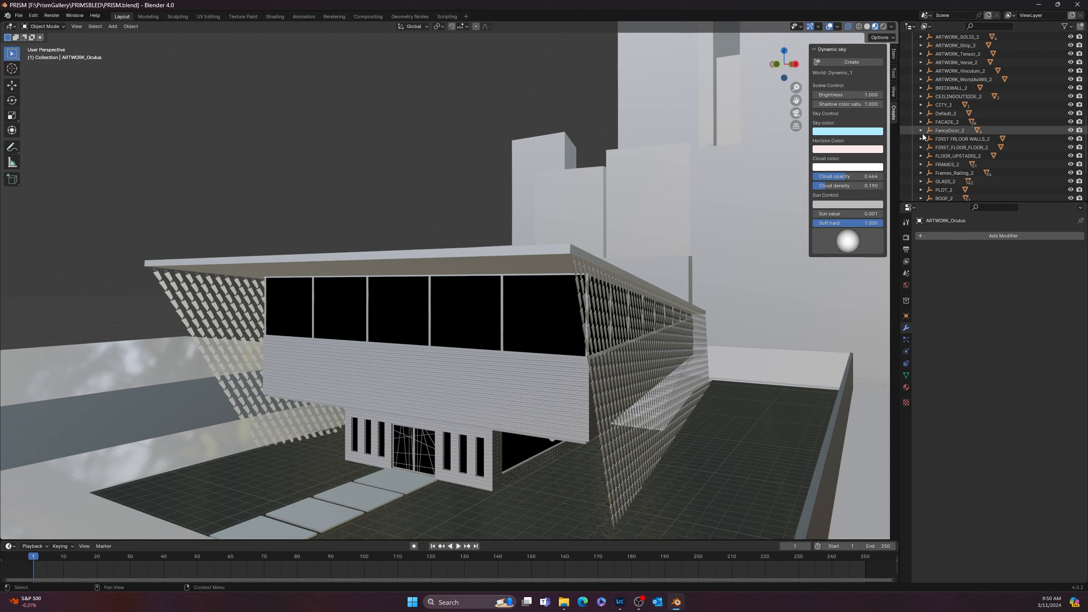
scroll(924, 169, down, 2)
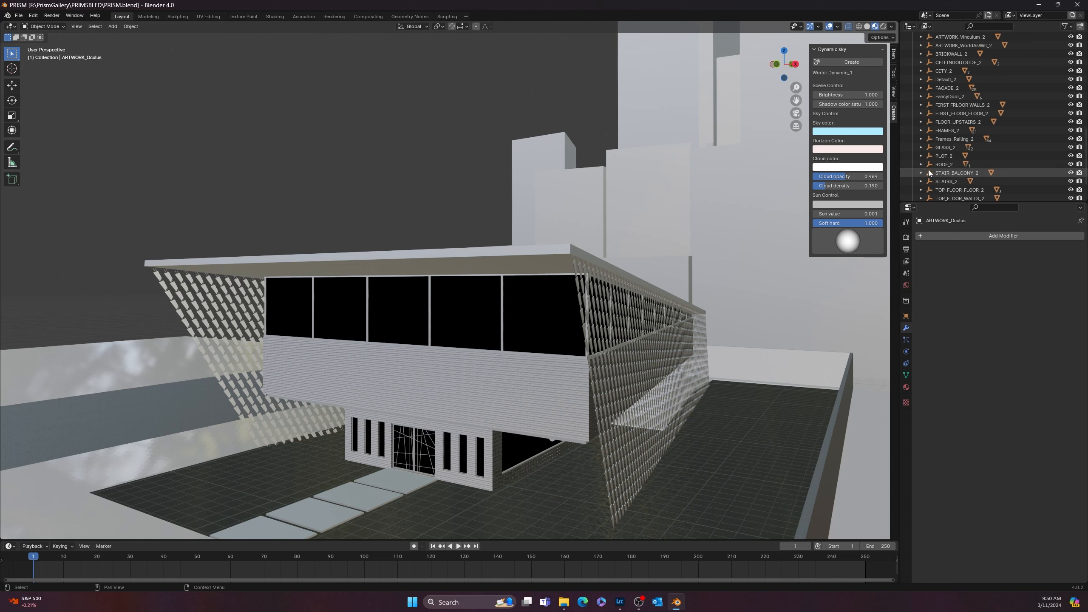
Select all the GLASS meshes under GLASS_2, with GLASS as the active object, and join them into one object
click(922, 148)
click(950, 156)
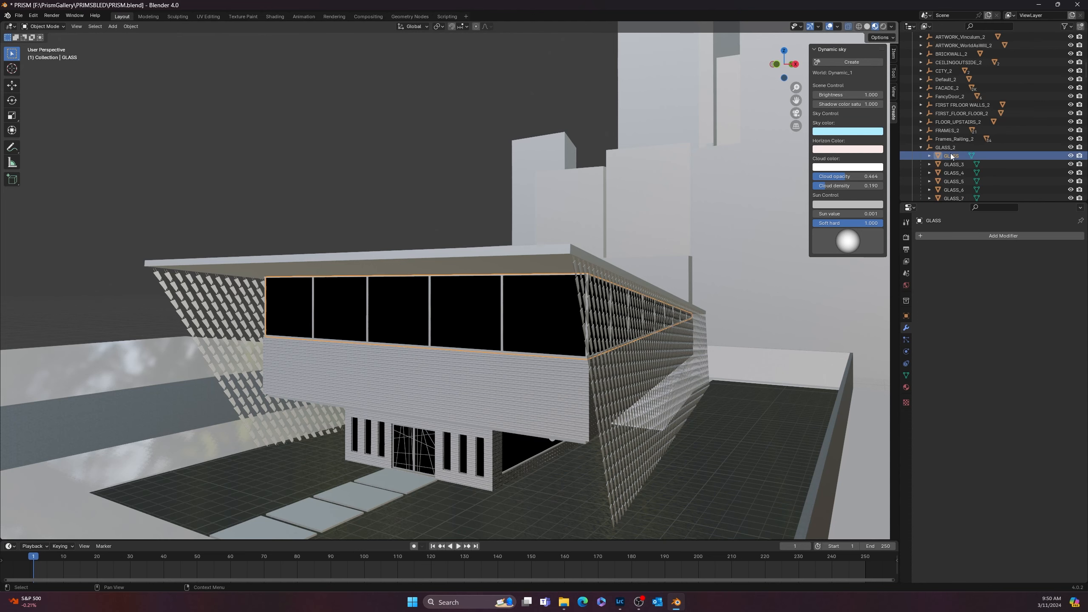
scroll(955, 163, down, 12)
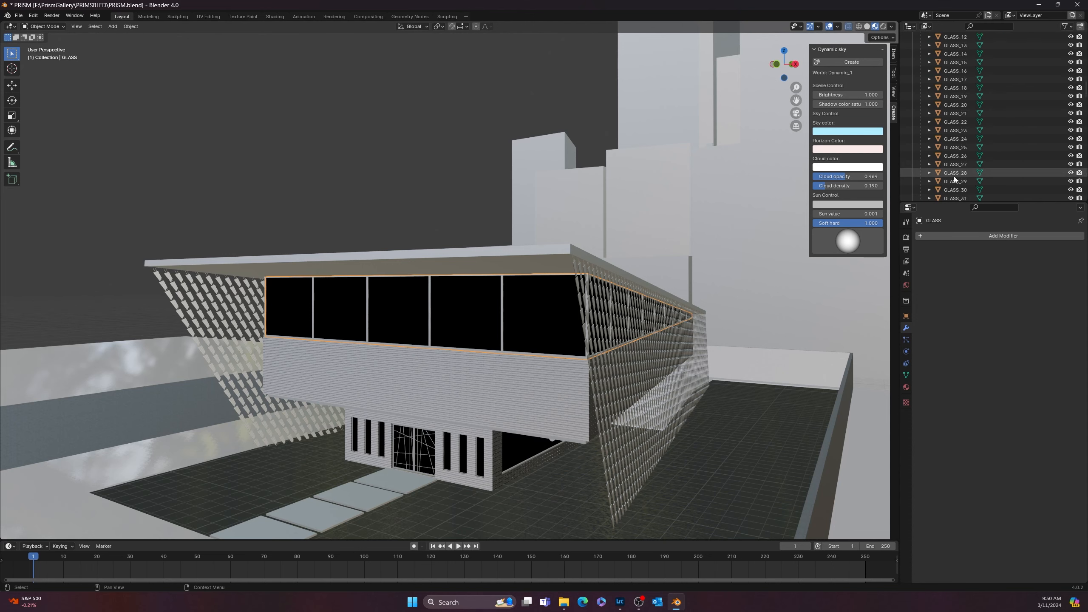
scroll(956, 173, down, 20)
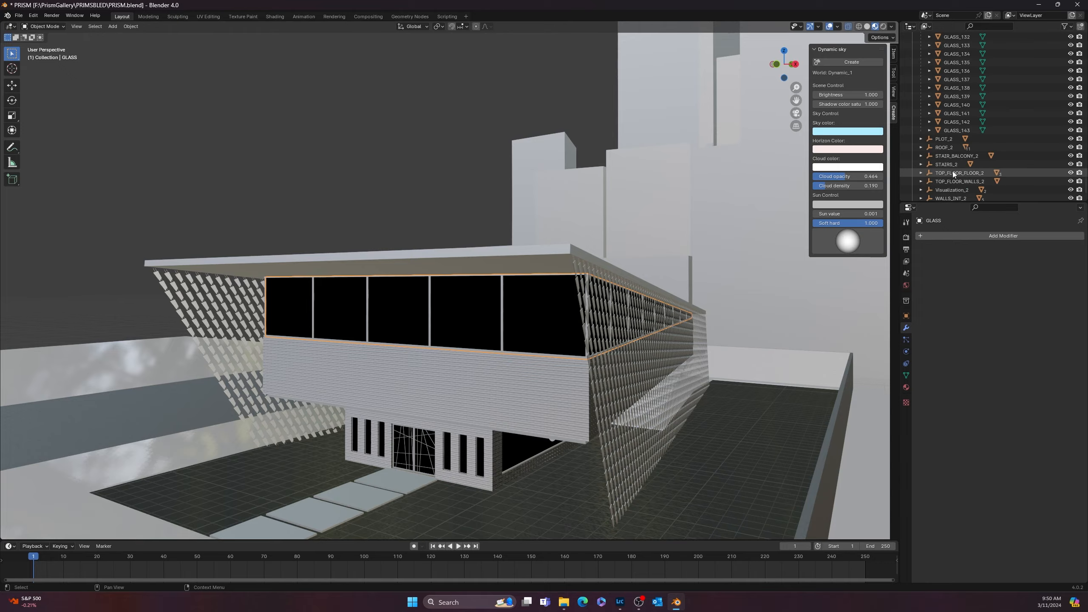
scroll(949, 142, down, 20)
shift+click(948, 116)
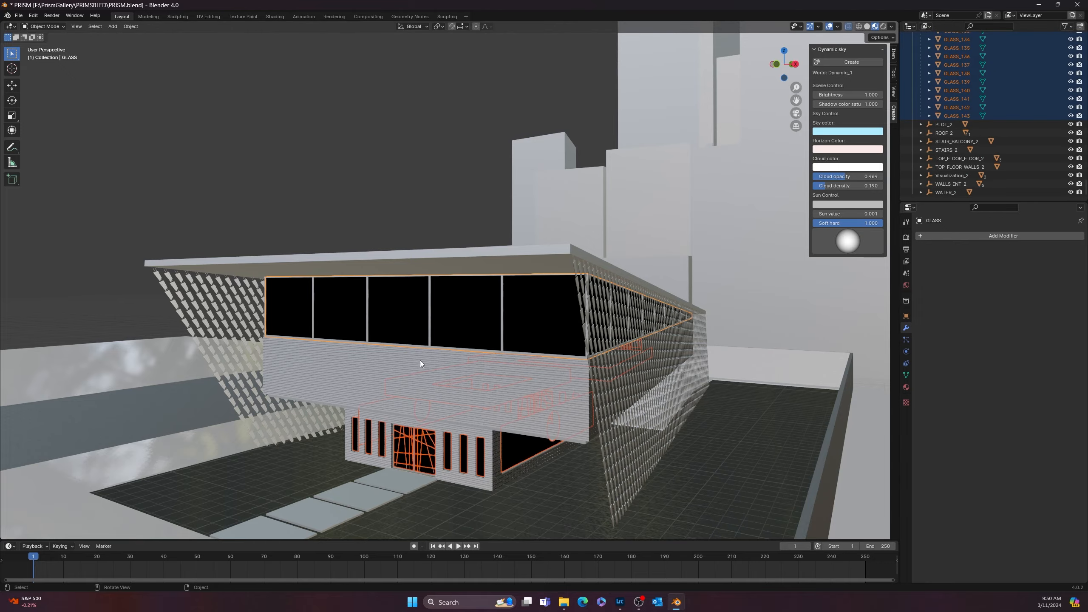
mouse_move(420, 360)
middle_down()
mouse_move(399, 350)
mouse_move(450, 335)
mouse_move(518, 343)
mouse_move(420, 349)
mouse_move(429, 361)
middle_up()
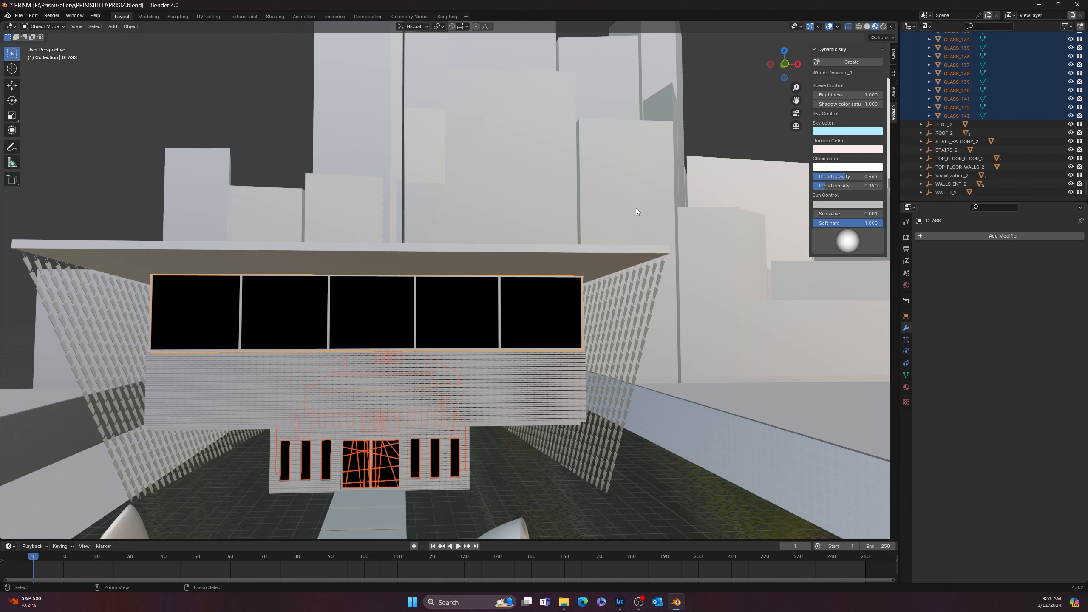
key(ctrl+j)
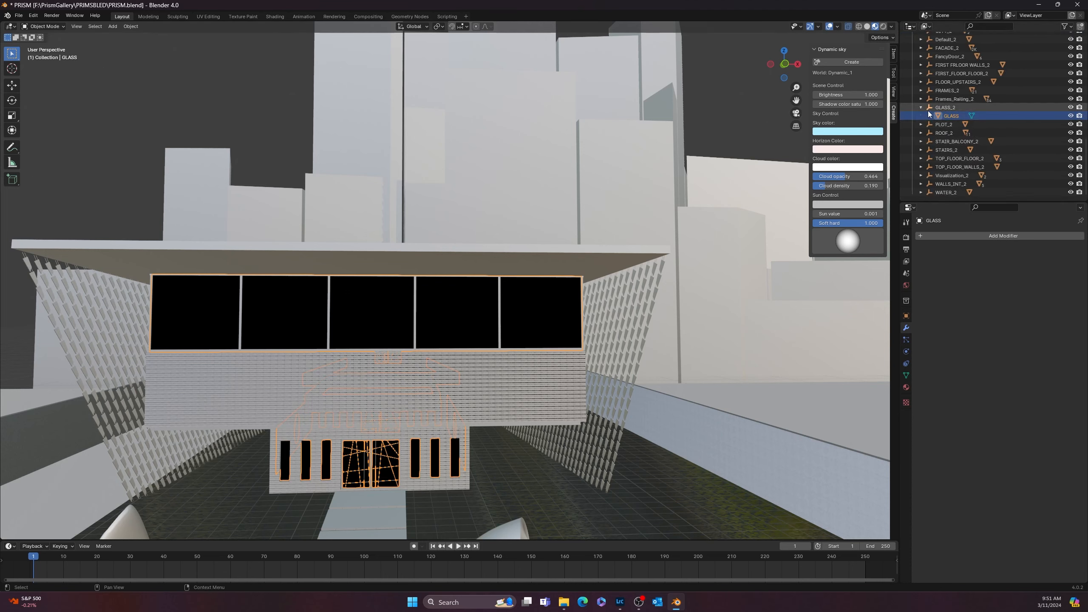
Select the joined glass object's mesh data and inspect its existing UV layout in the UV Editing workspace
click(929, 115)
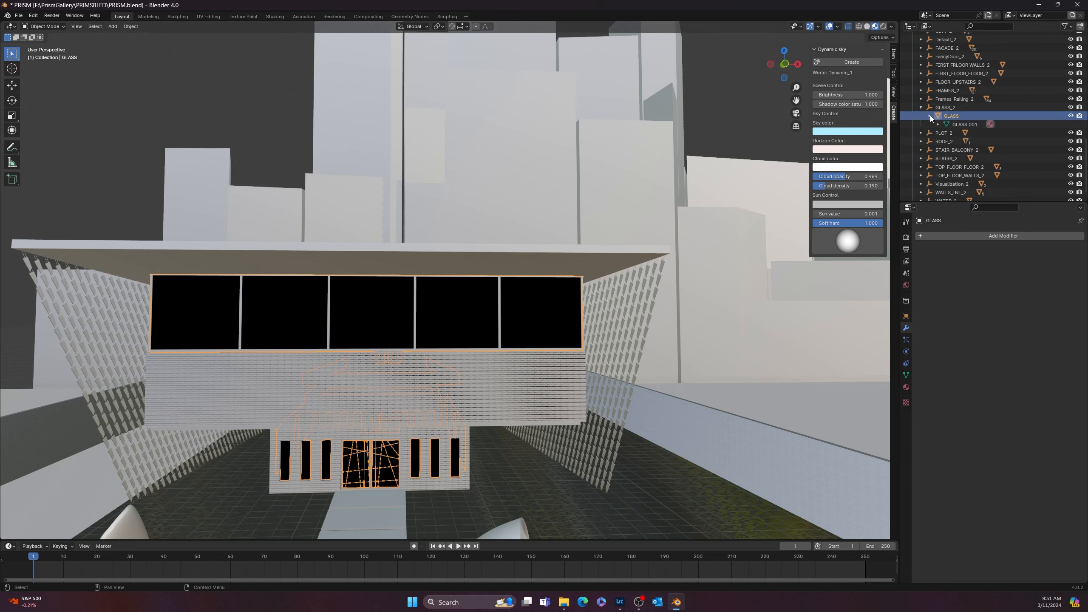
click(962, 125)
middle_drag(549, 275, 211, 375)
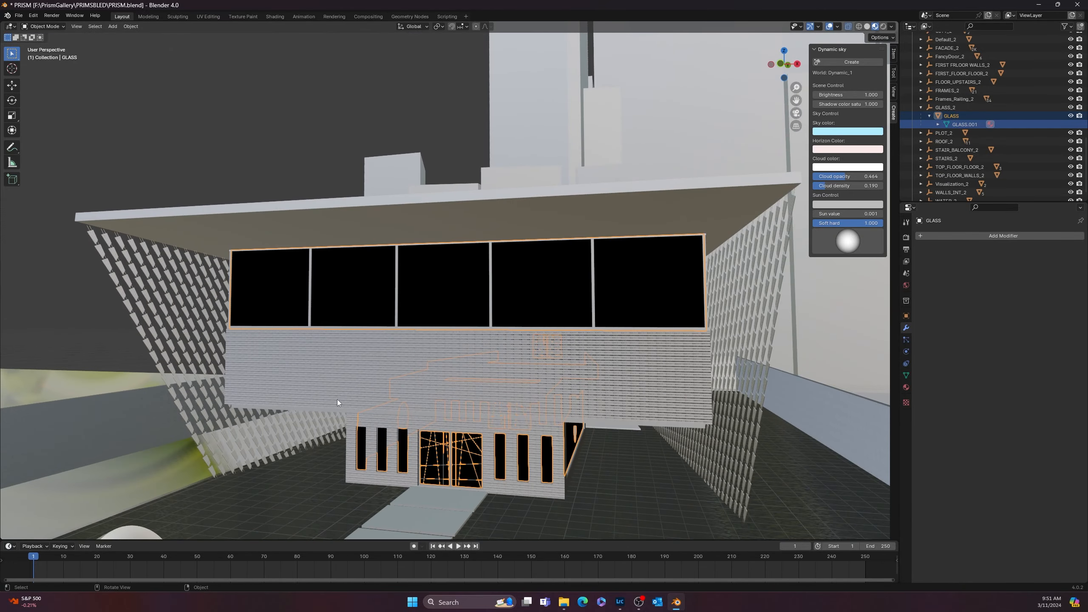
click(209, 17)
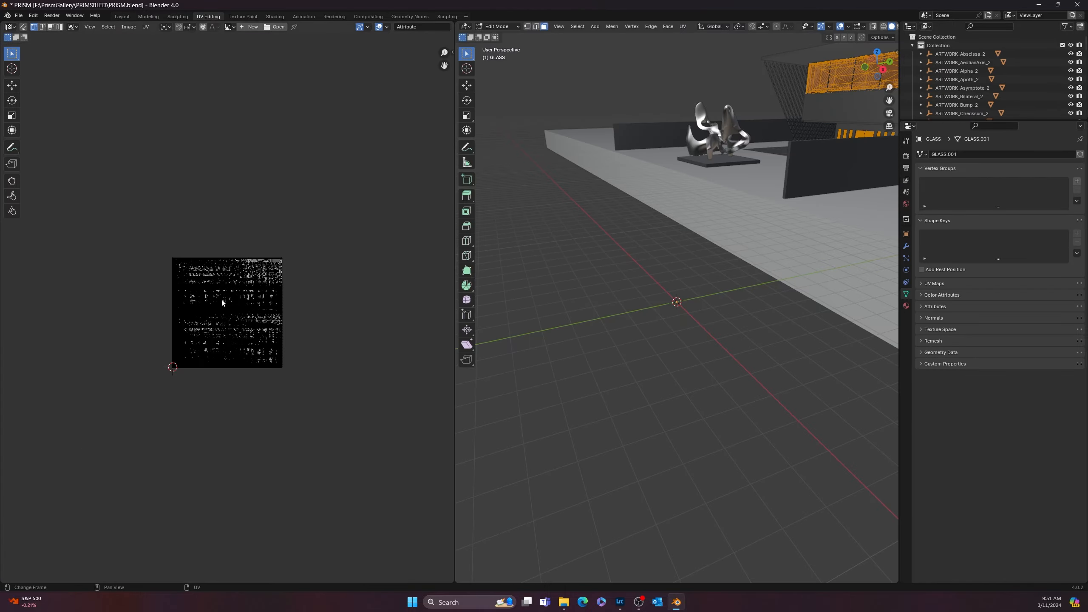
scroll(180, 293, up, 8)
scroll(179, 284, up, 3)
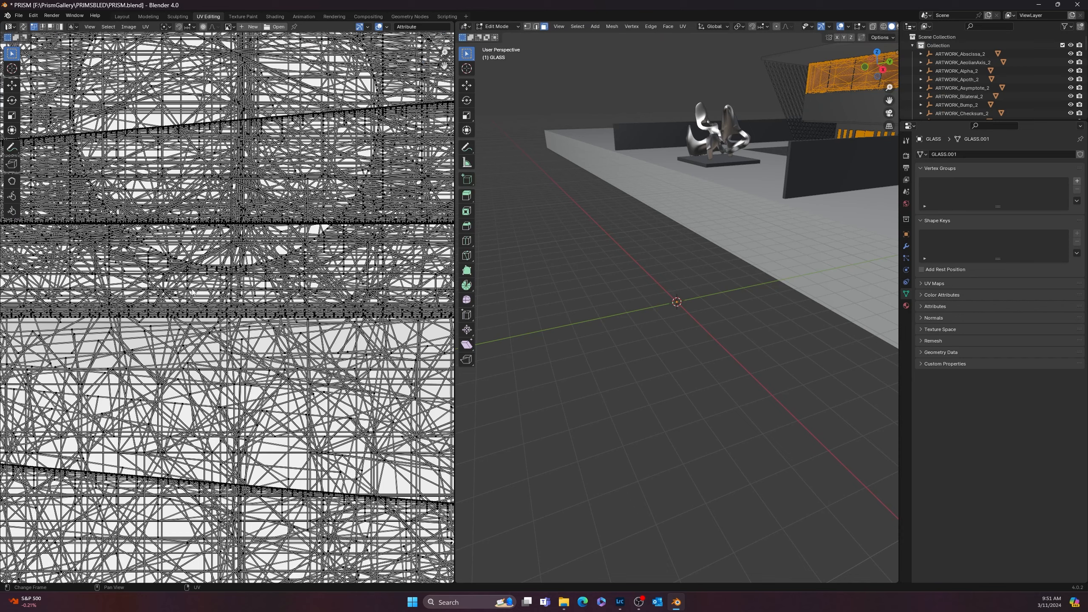
scroll(192, 292, down, 8)
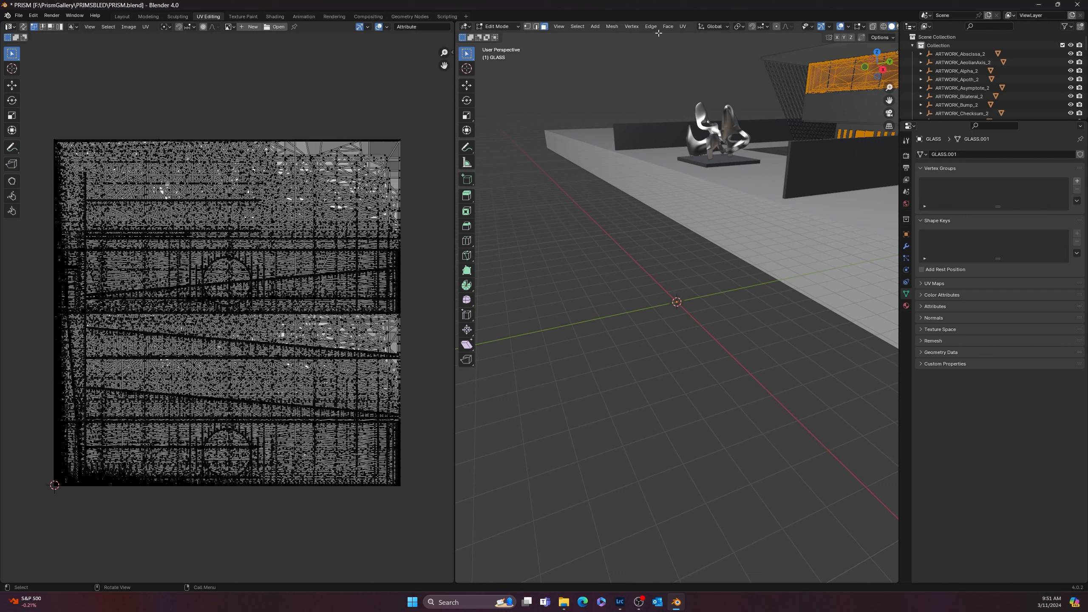
Unwrap the glass mesh with Smart UV Project using an island margin of 0.001, and inspect the resulting UV islands
click(685, 26)
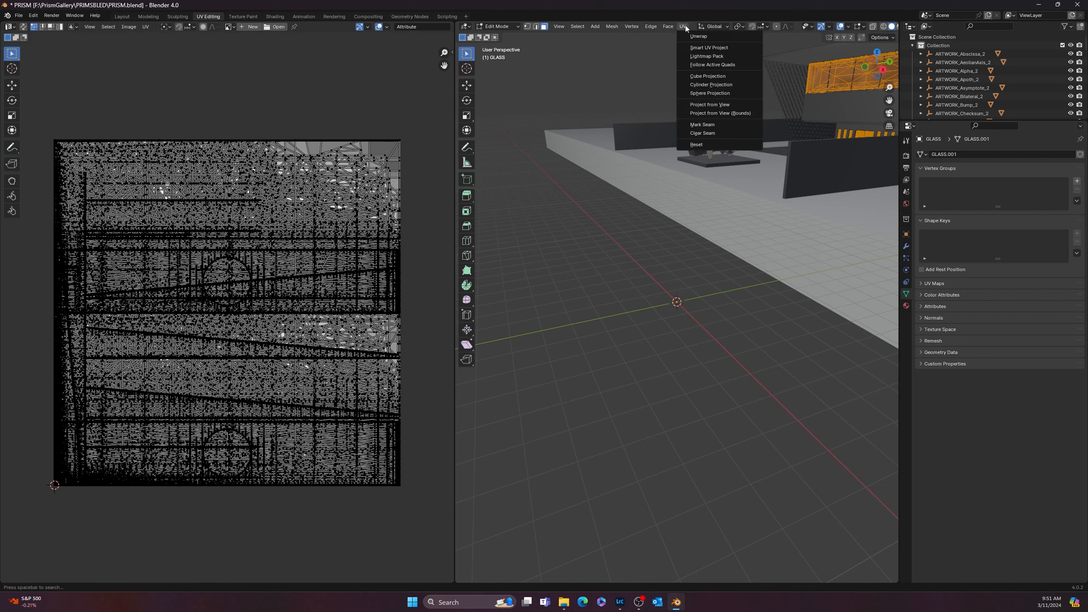
click(704, 52)
click(746, 84)
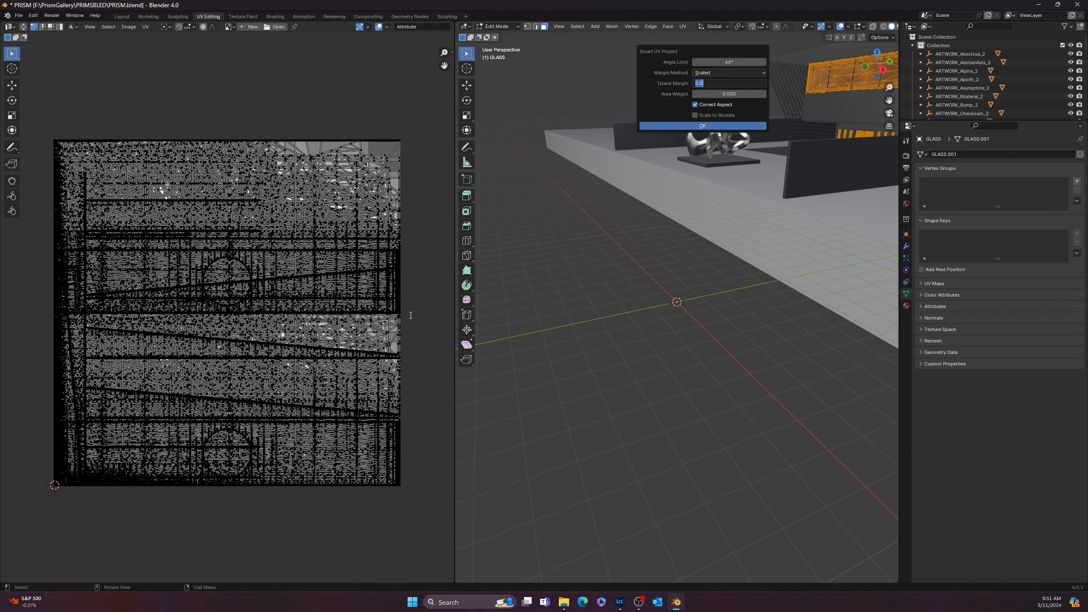
text(.001)
key(Return)
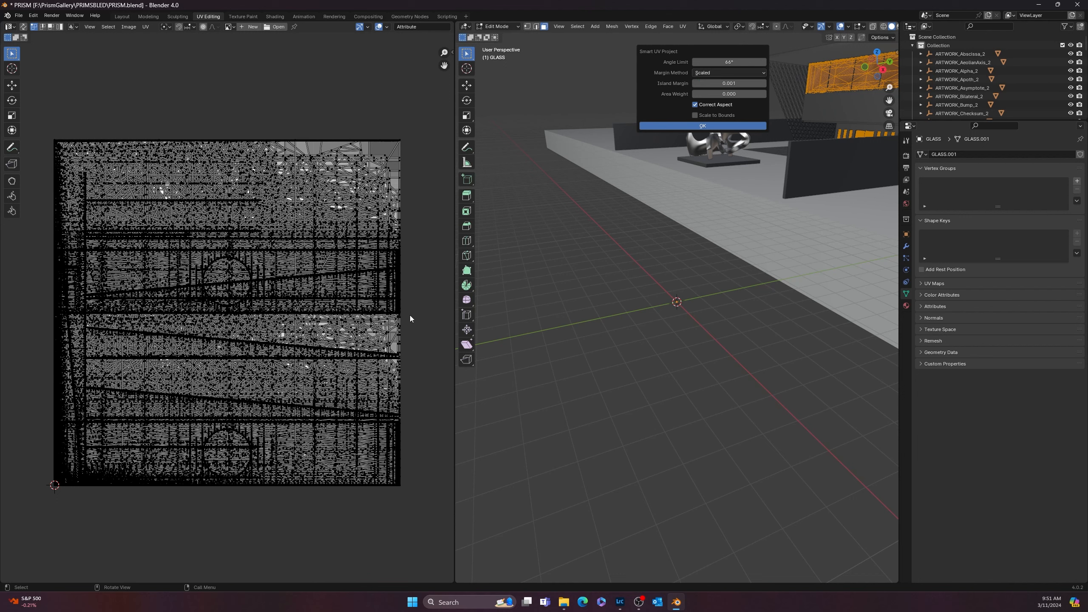
click(699, 126)
scroll(113, 207, up, 7)
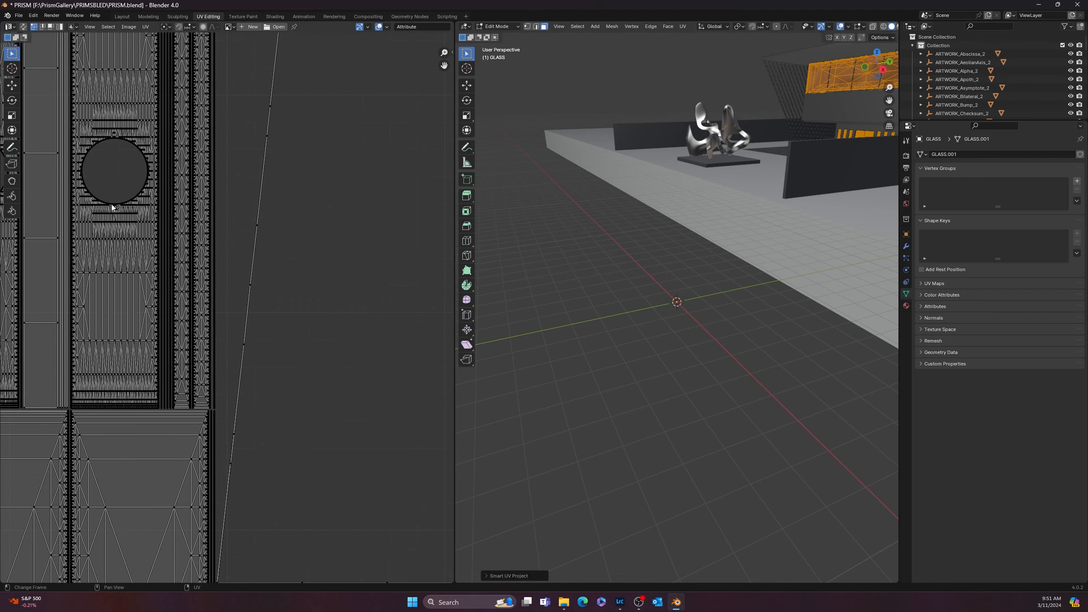
scroll(146, 354, down, 9)
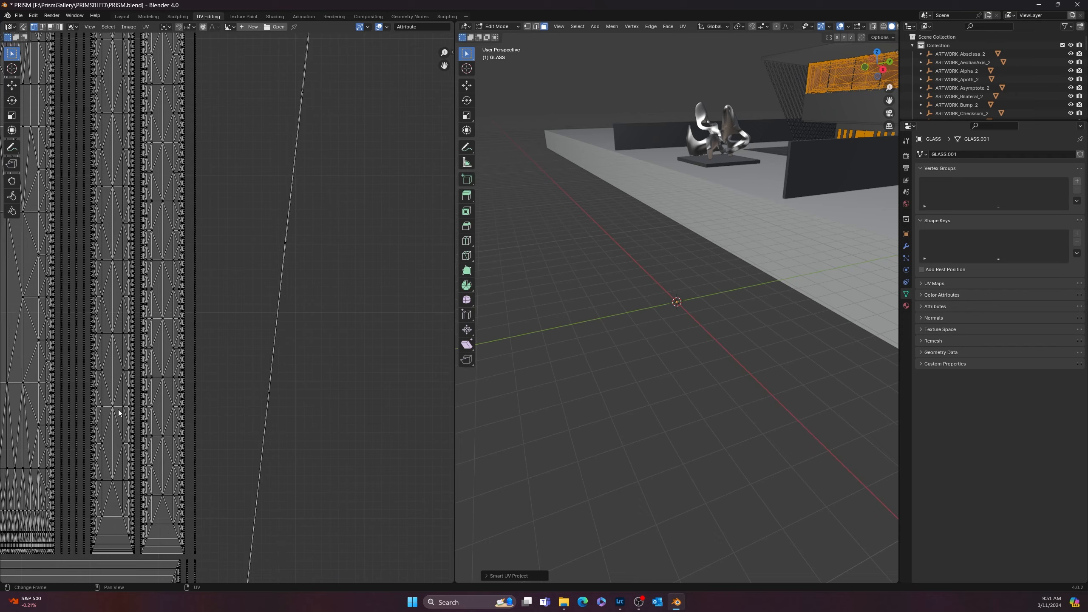
scroll(249, 372, up, 2)
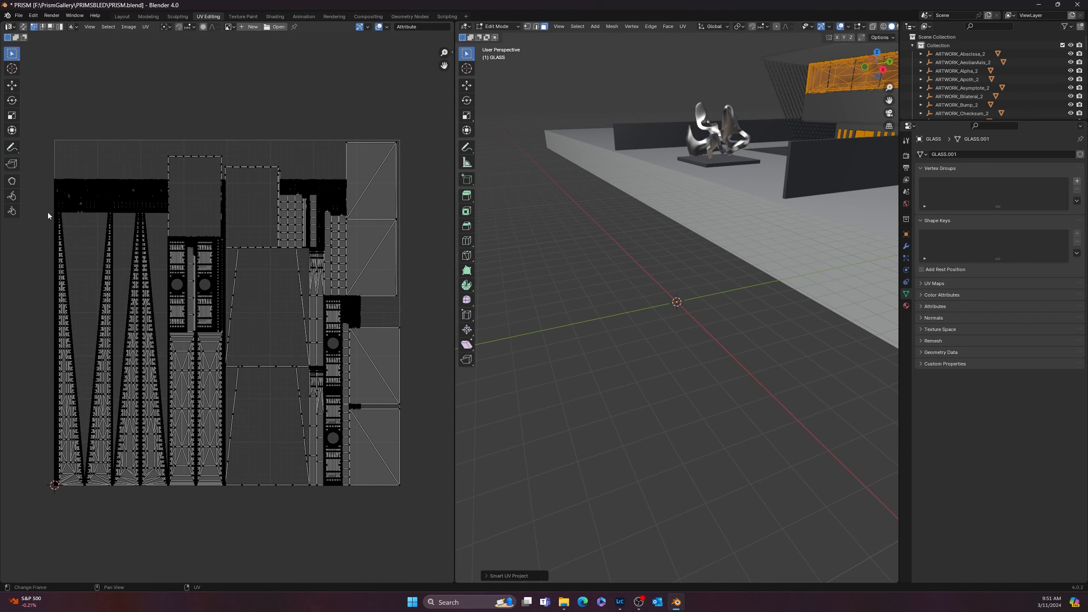
Examine the gallery building and its courtyard from several angles, closing in on the slatted facade
middle_drag(585, 347, 811, 542)
middle_drag(568, 242, 599, 208)
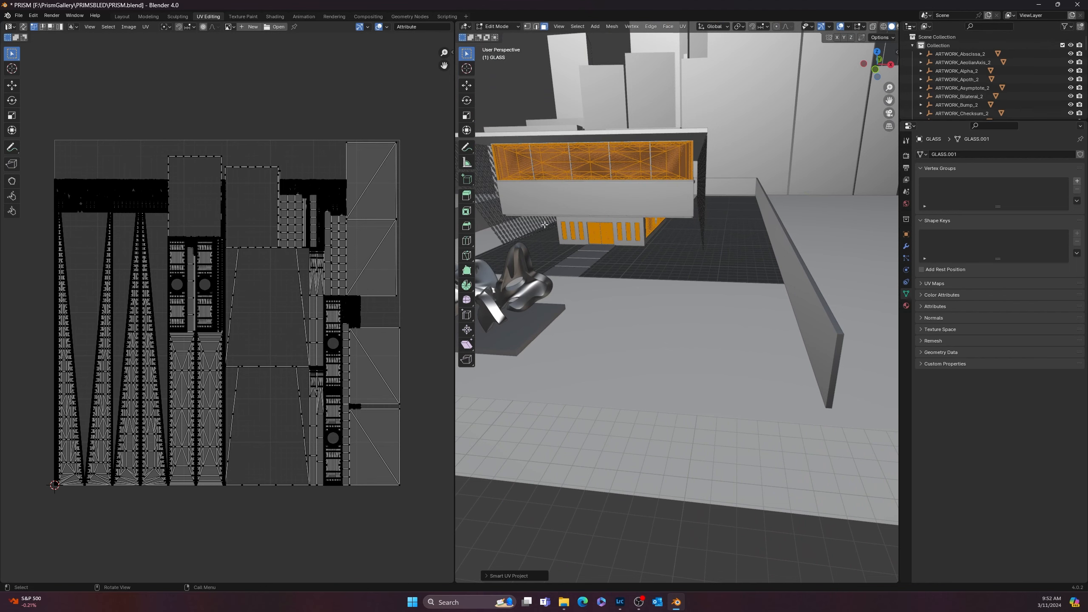
middle_drag(738, 212, 669, 217)
scroll(766, 225, down, 1)
scroll(766, 226, down, 1)
shift+middle_drag(766, 225, 617, 265)
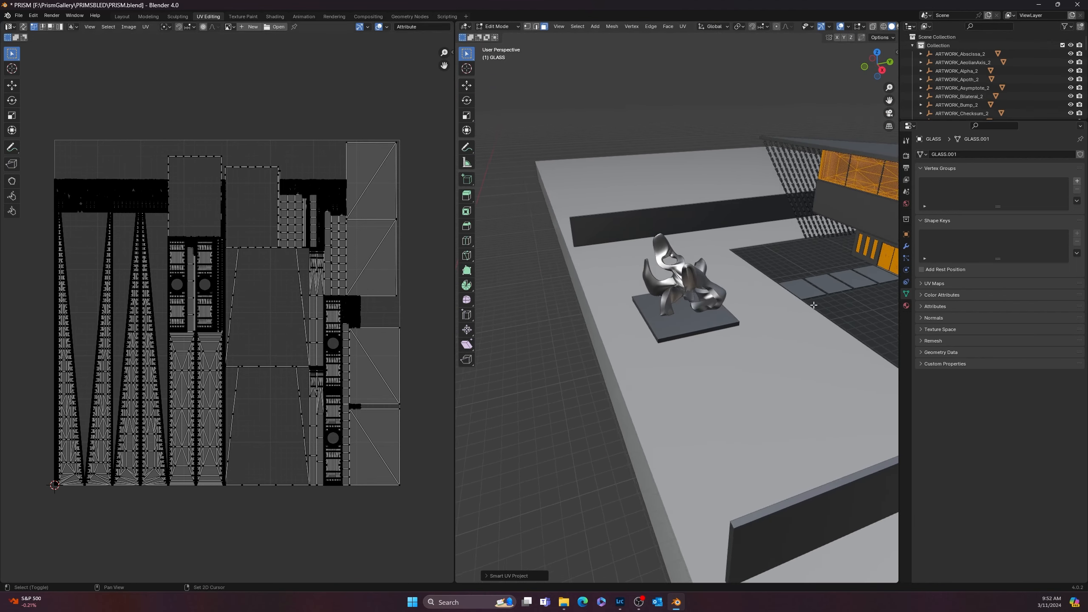
scroll(815, 305, down, 4)
scroll(814, 305, up, 3)
shift+middle_drag(814, 305, 562, 292)
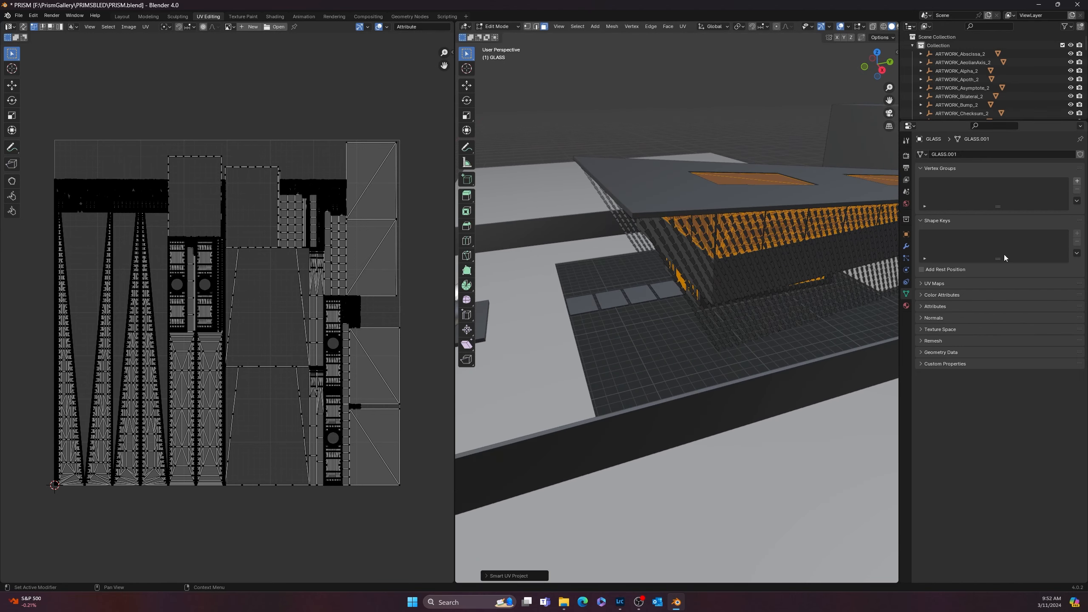
scroll(682, 271, up, 3)
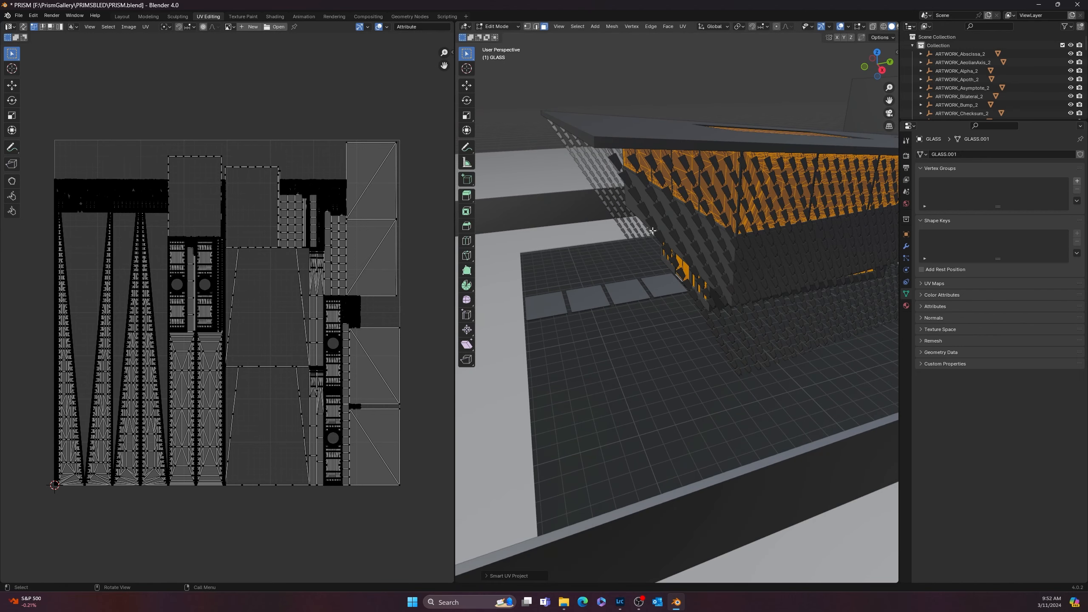
Deselect the glass mesh's geometry, return to Object Mode, and select one of the small facade pieces to identify its group
key(alt+a)
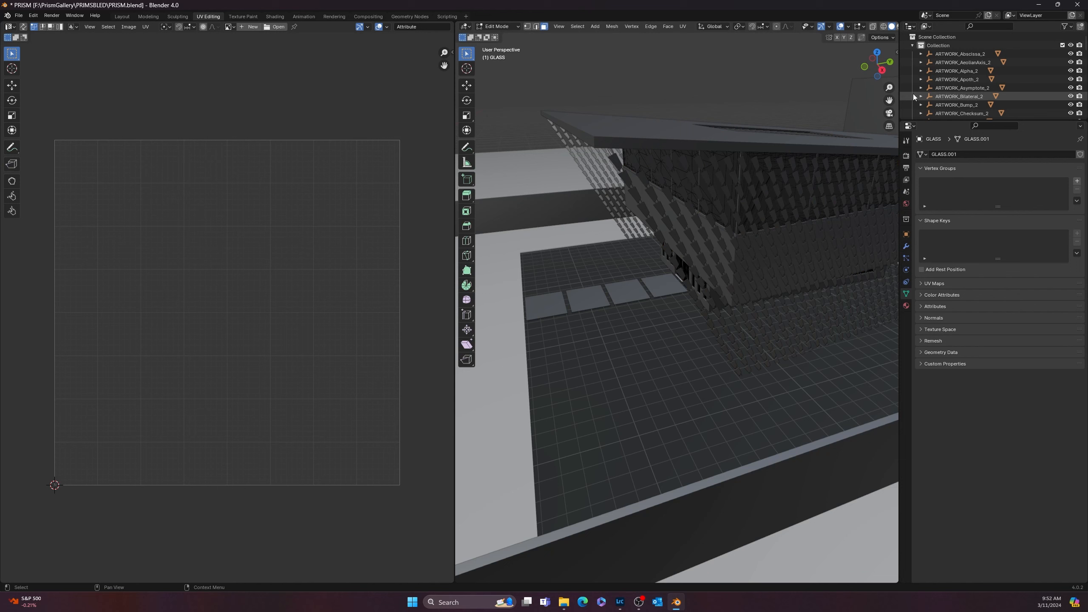
scroll(924, 86, down, 5)
scroll(924, 89, down, 3)
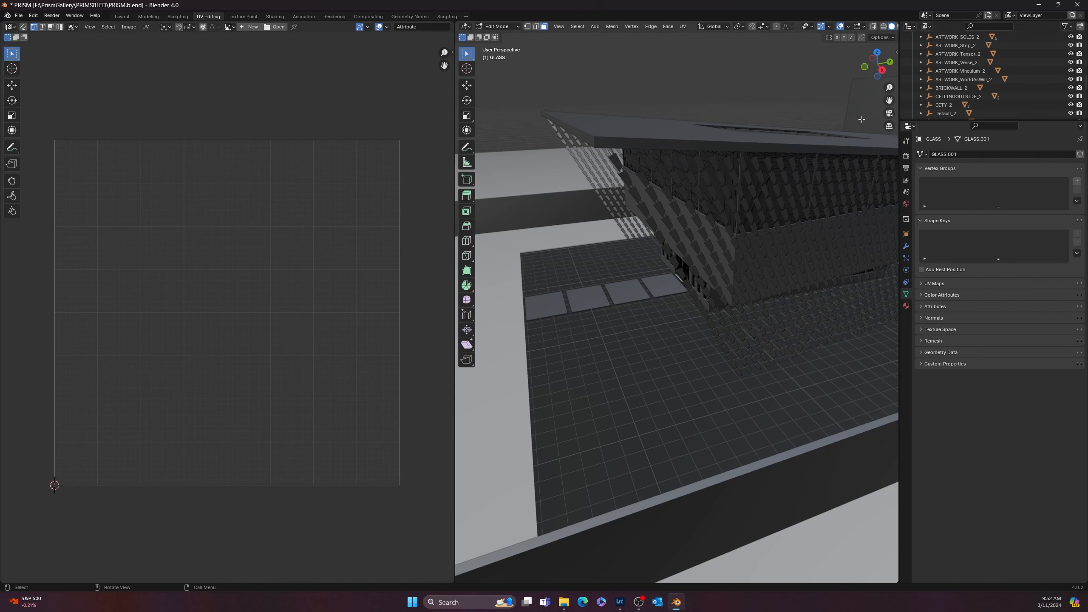
key(Tab)
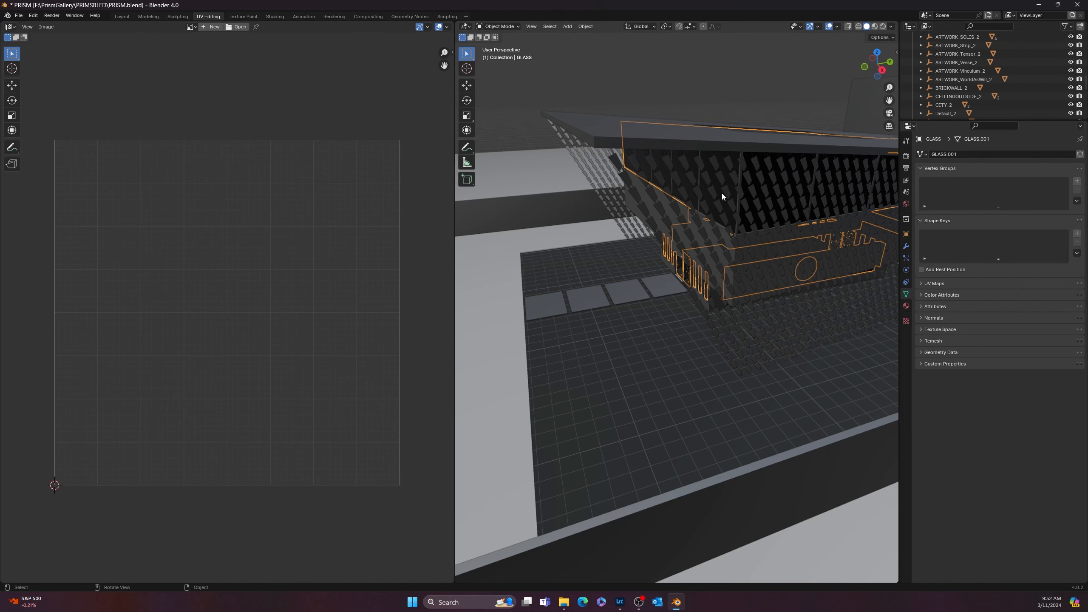
click(602, 201)
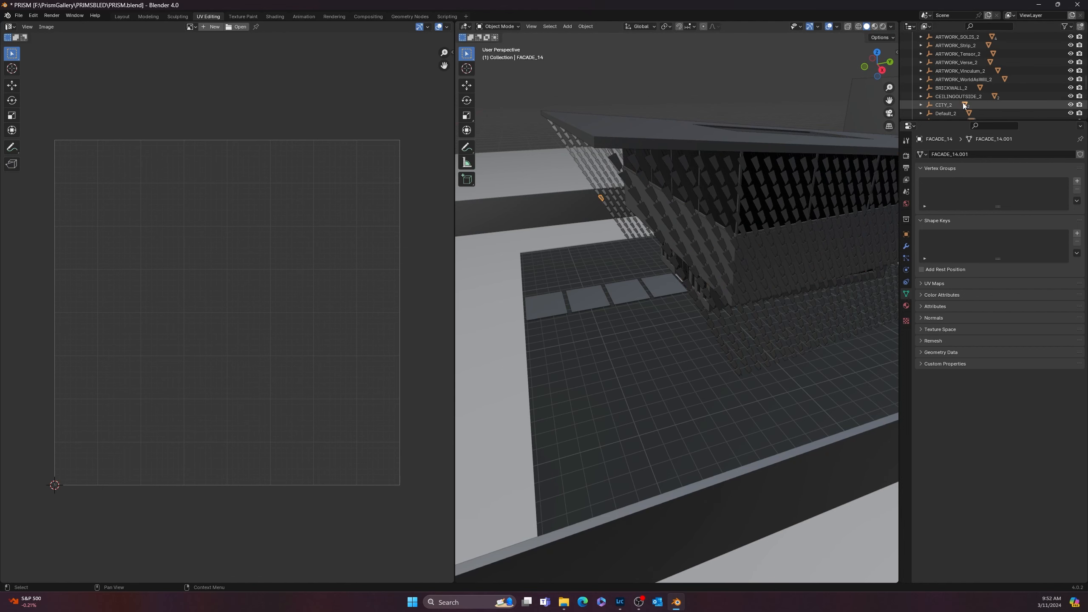
Select all the FACADE meshes under FACADE_2, from FACADE through FACADE_2061 with FACADE as the active object, and join them into one object
scroll(936, 104, down, 5)
scroll(935, 104, down, 2)
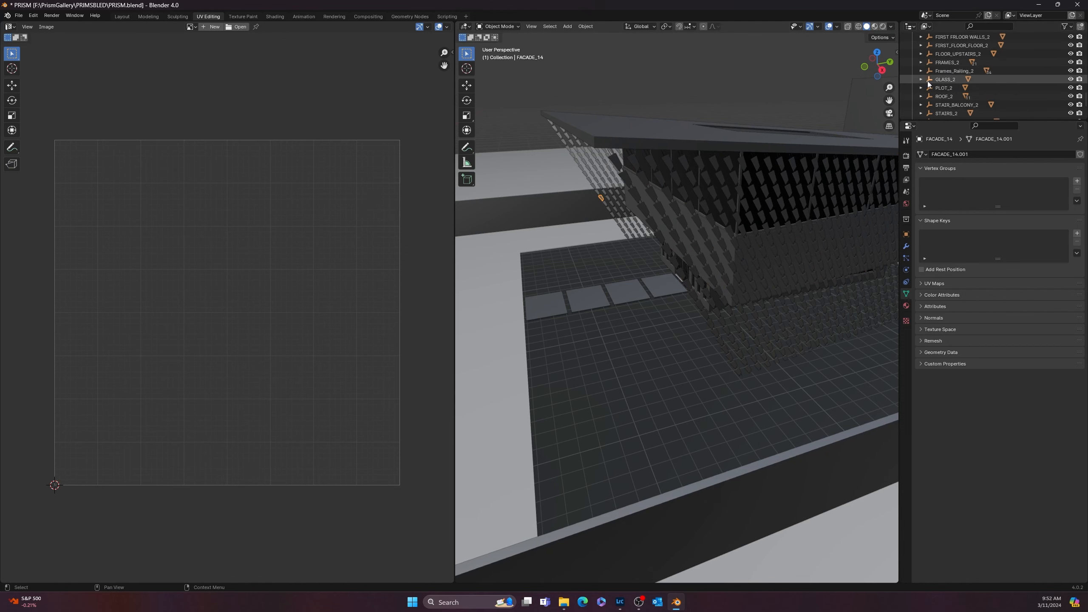
scroll(925, 65, up, 3)
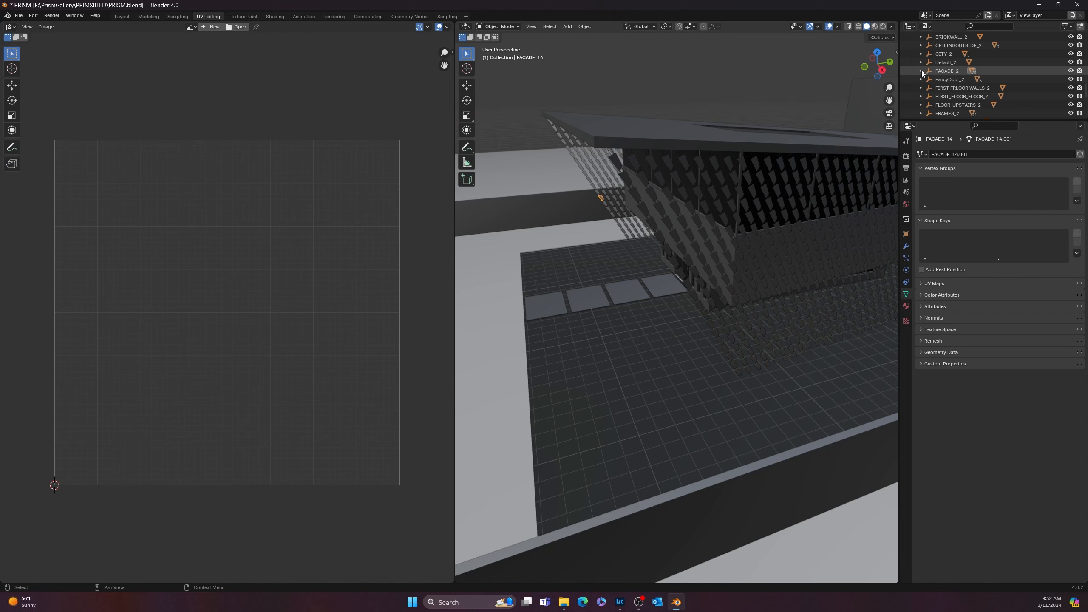
click(922, 70)
click(960, 80)
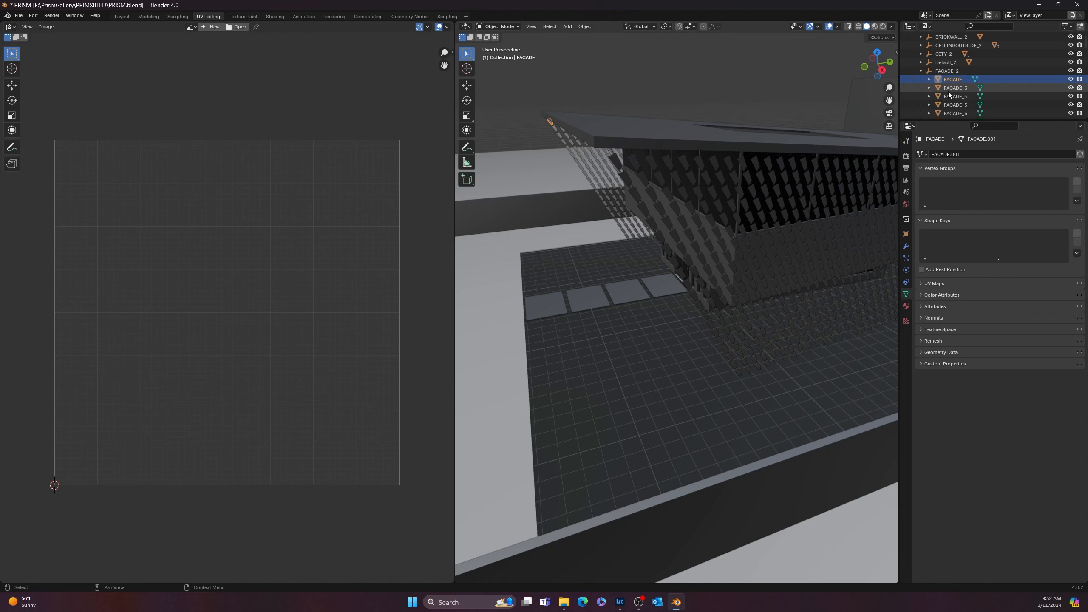
scroll(949, 87, down, 10)
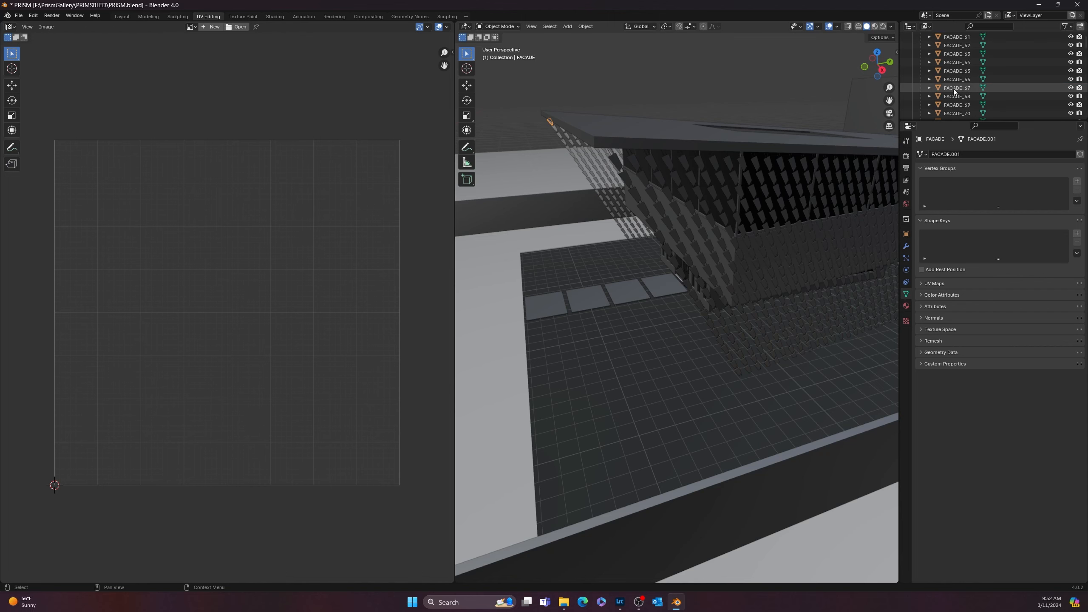
scroll(953, 89, down, 20)
scroll(949, 97, down, 20)
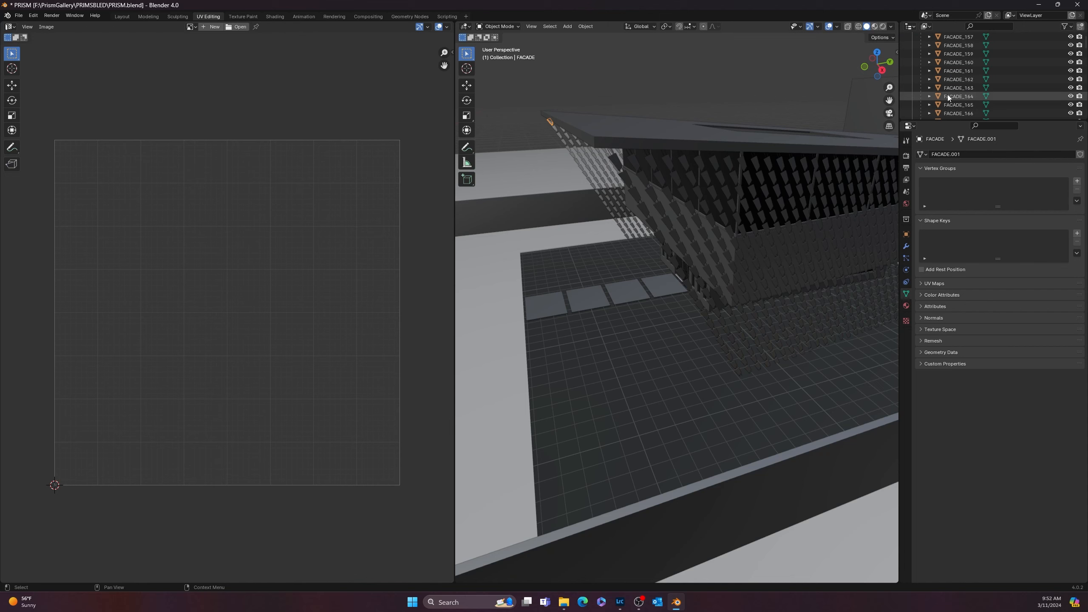
scroll(944, 93, down, 20)
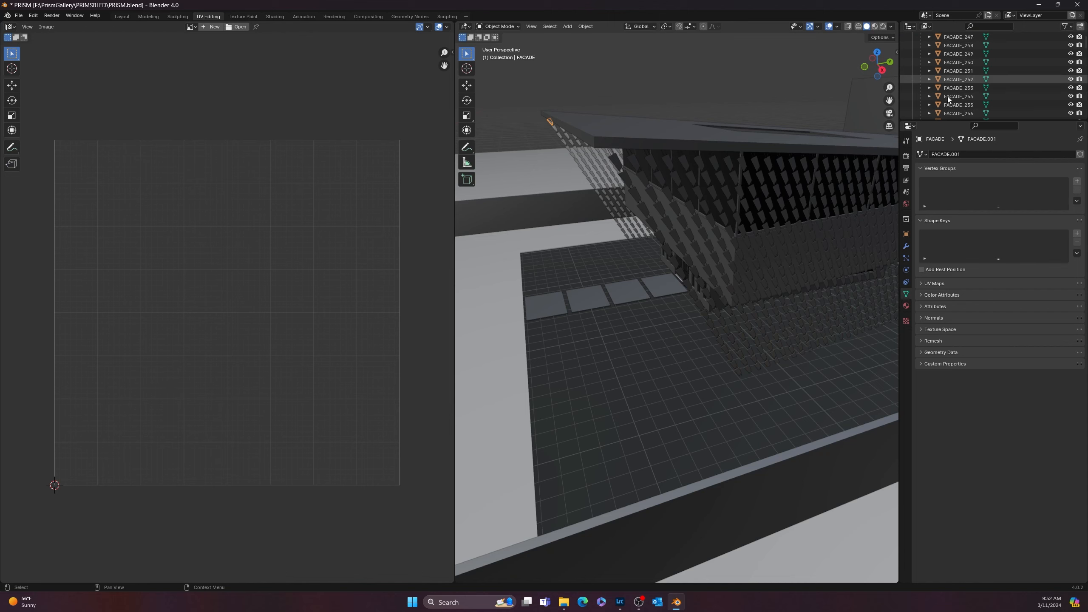
scroll(945, 94, down, 20)
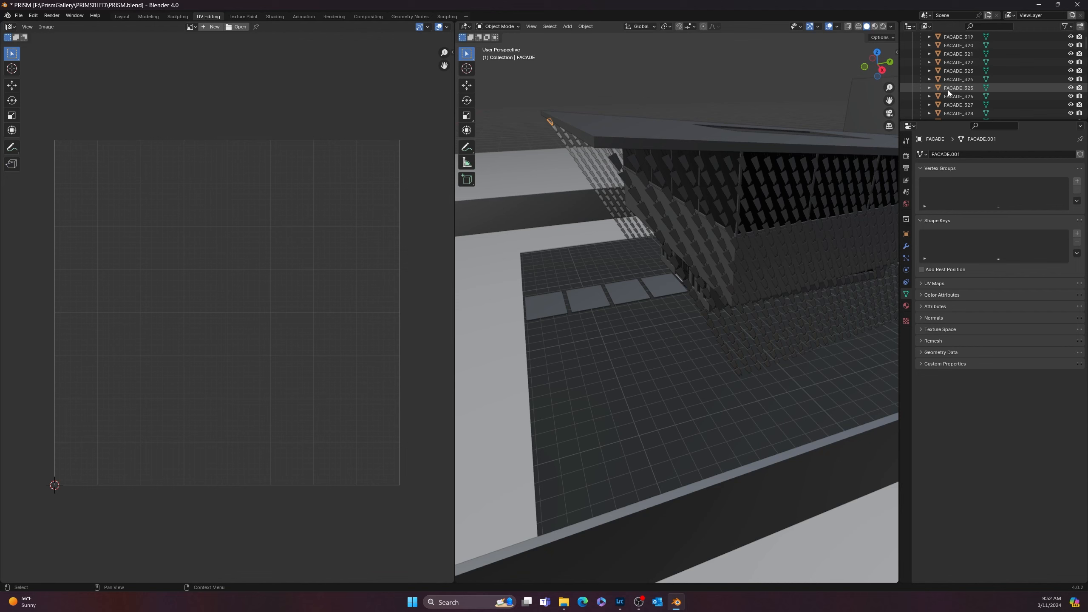
scroll(950, 104, down, 20)
scroll(1034, 74, down, 10)
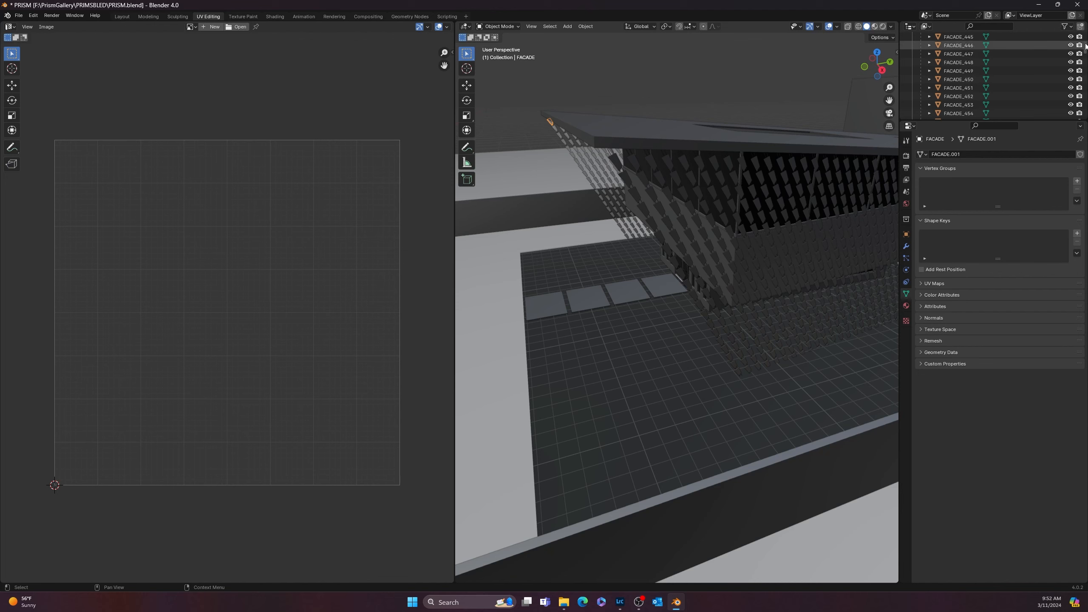
drag(1087, 53, 1087, 79)
scroll(993, 76, down, 20)
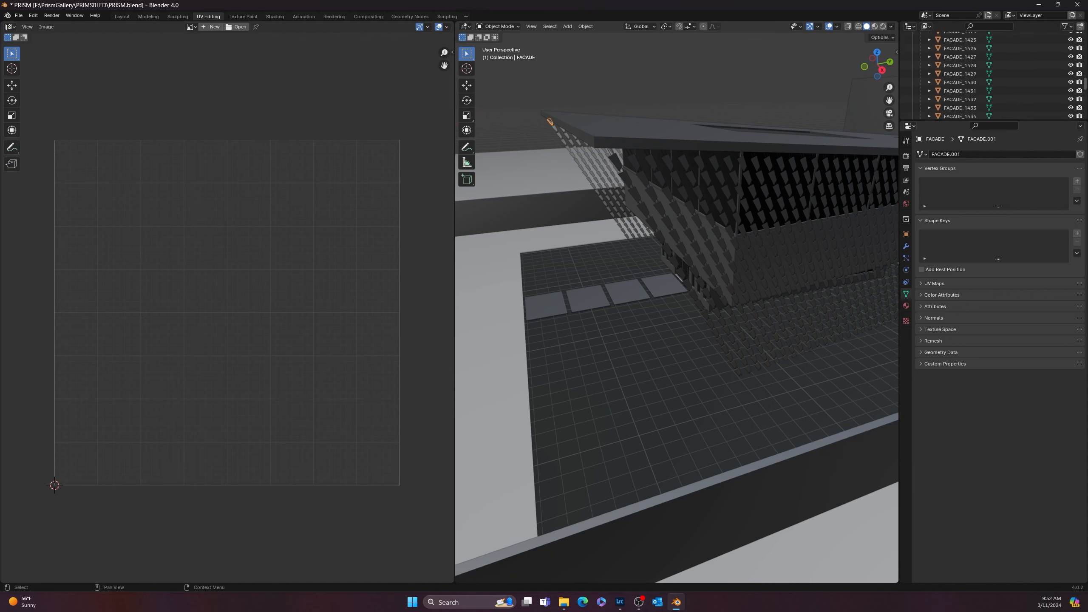
scroll(993, 76, down, 20)
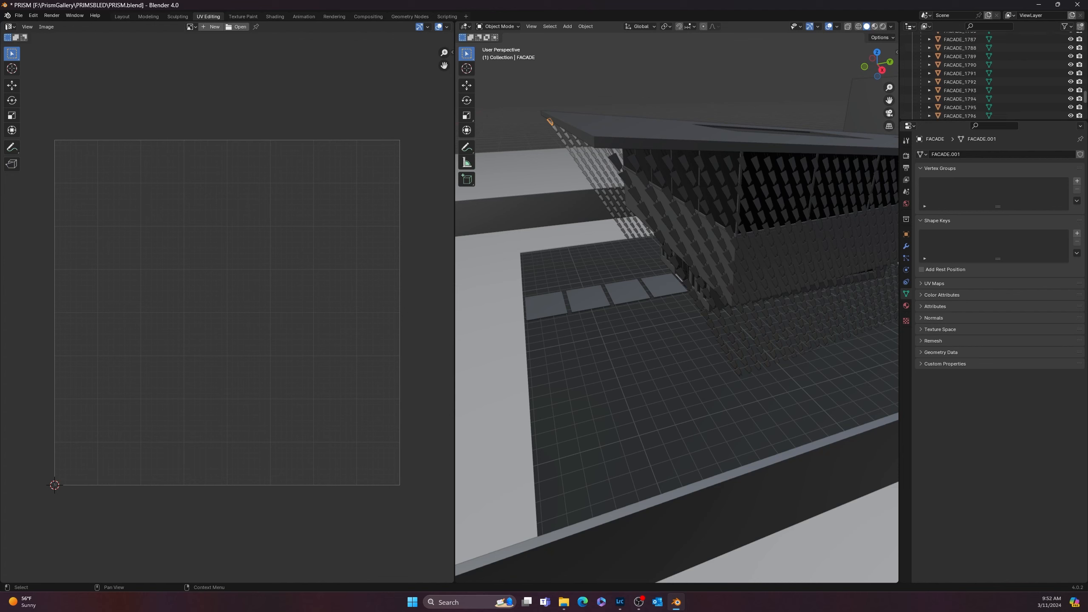
scroll(993, 77, up, 12)
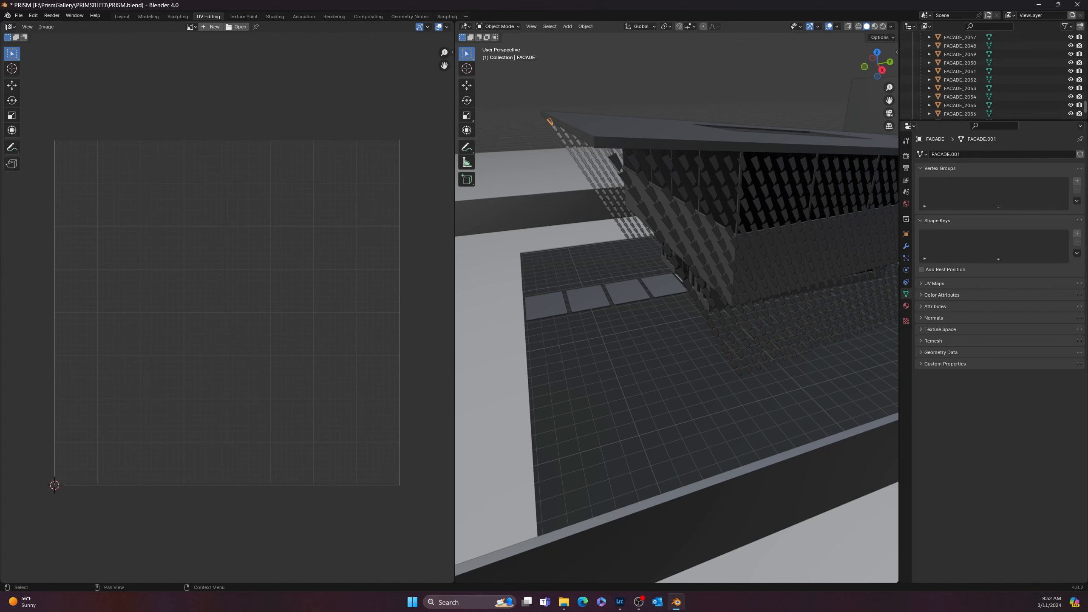
scroll(1002, 102, down, 4)
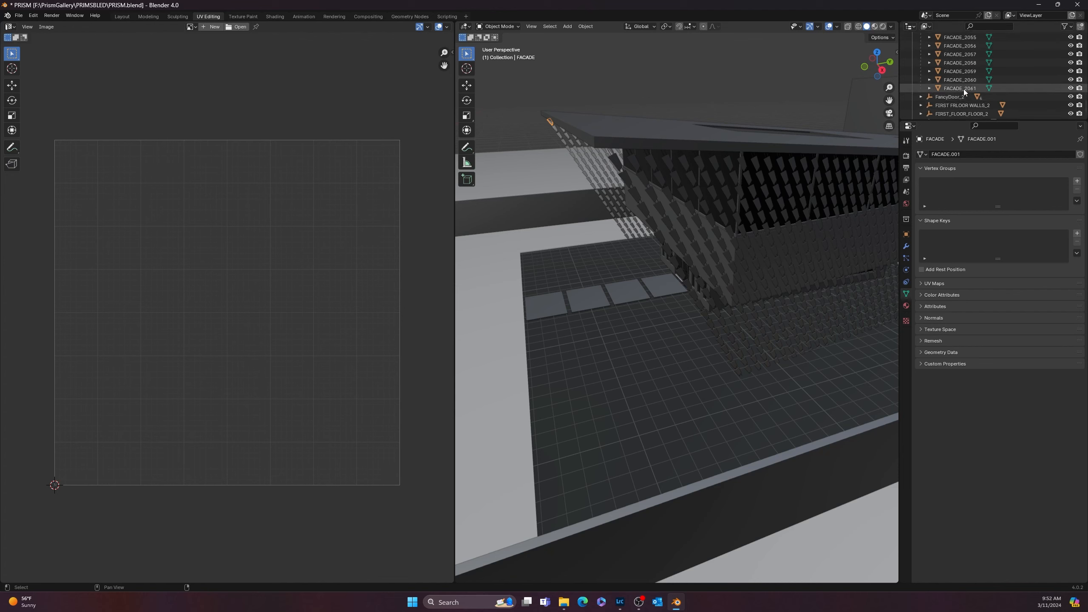
shift+click(964, 88)
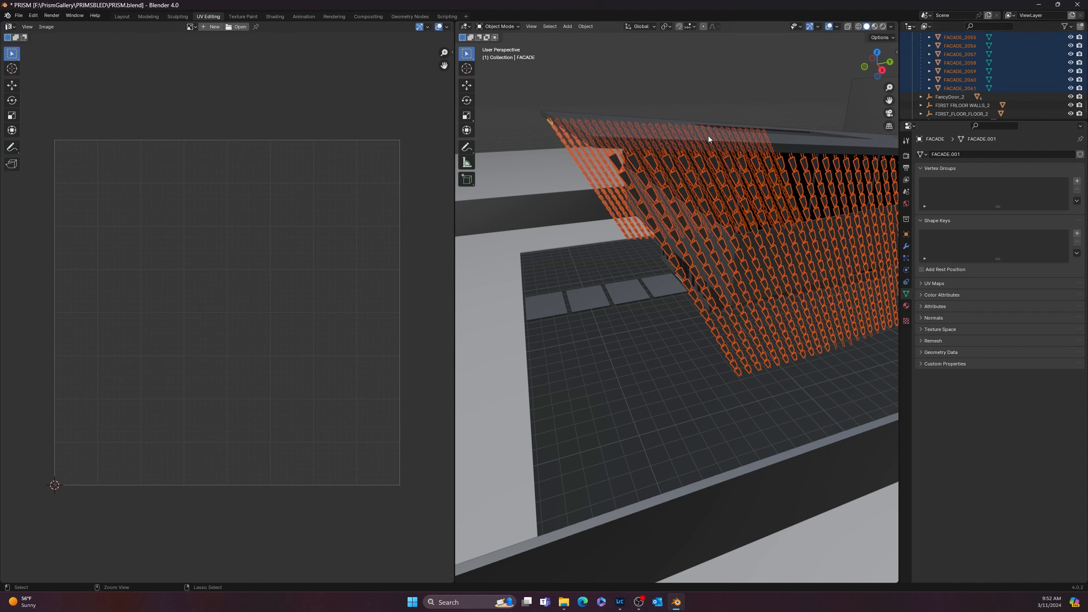
key(ctrl+j)
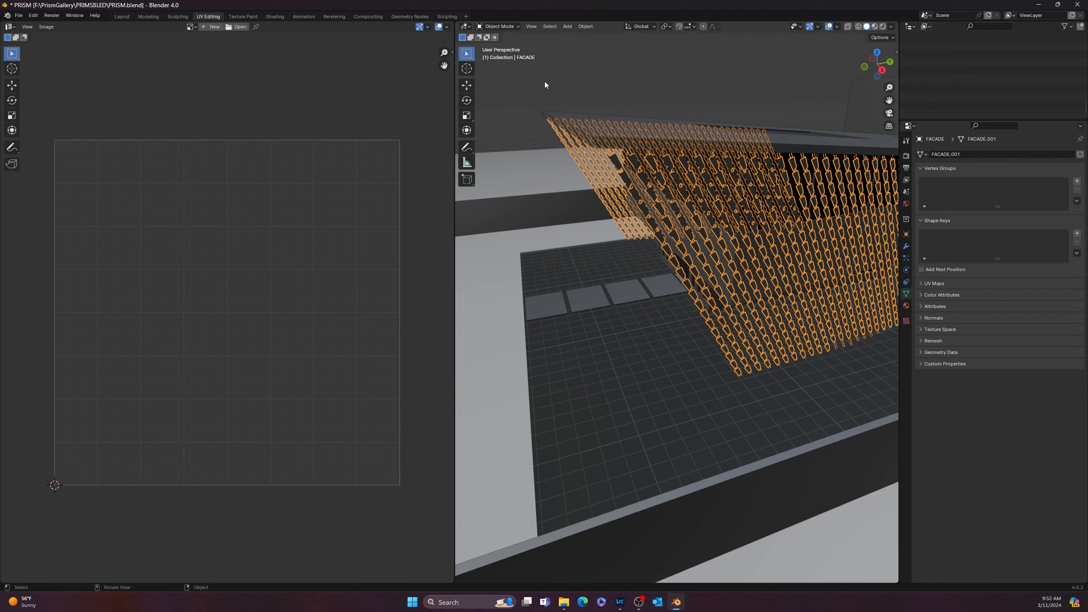
Unwrap the joined facade mesh in Edit Mode with Smart UV Project, using an island margin of 0.001
key(Tab)
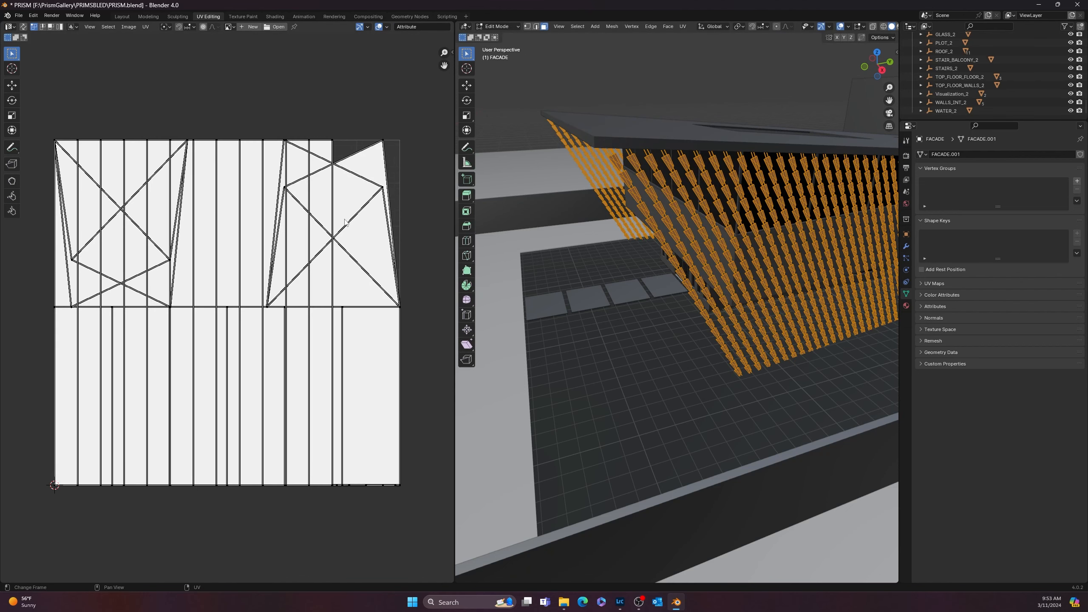
click(683, 27)
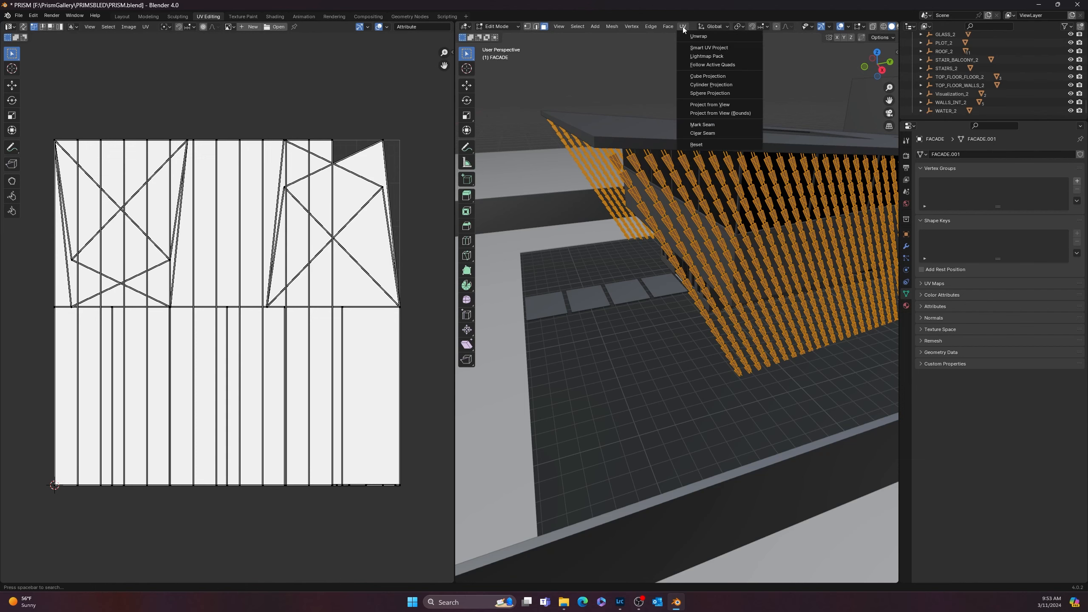
click(699, 49)
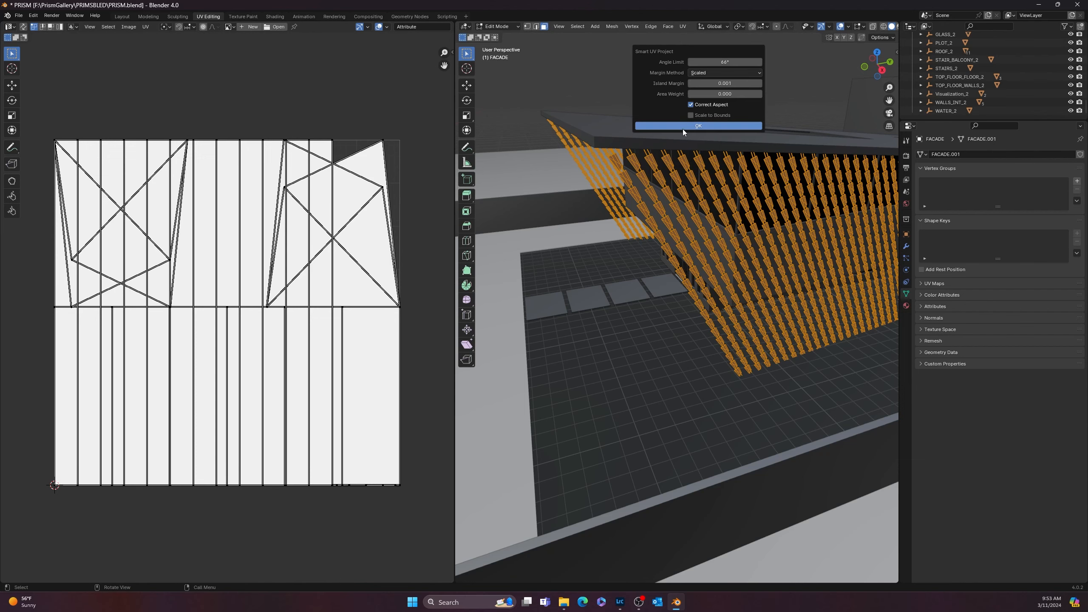
click(699, 126)
Inspect the facade's UV islands up close and as a whole, checking their spacing and how they fill the UV square
scroll(226, 252, up, 5)
scroll(302, 235, up, 7)
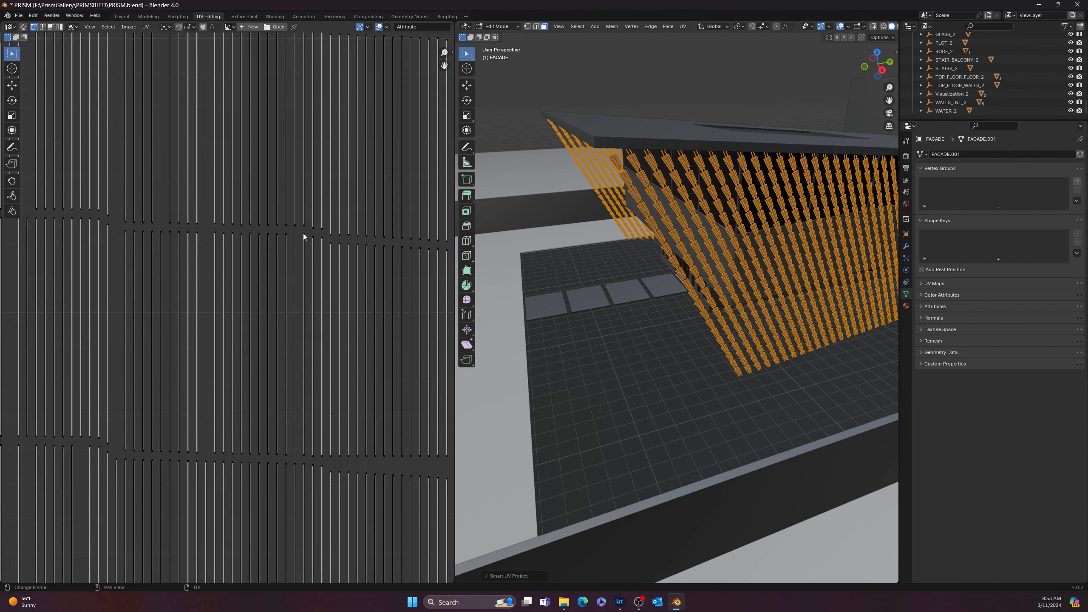
scroll(251, 251, down, 8)
scroll(251, 254, down, 5)
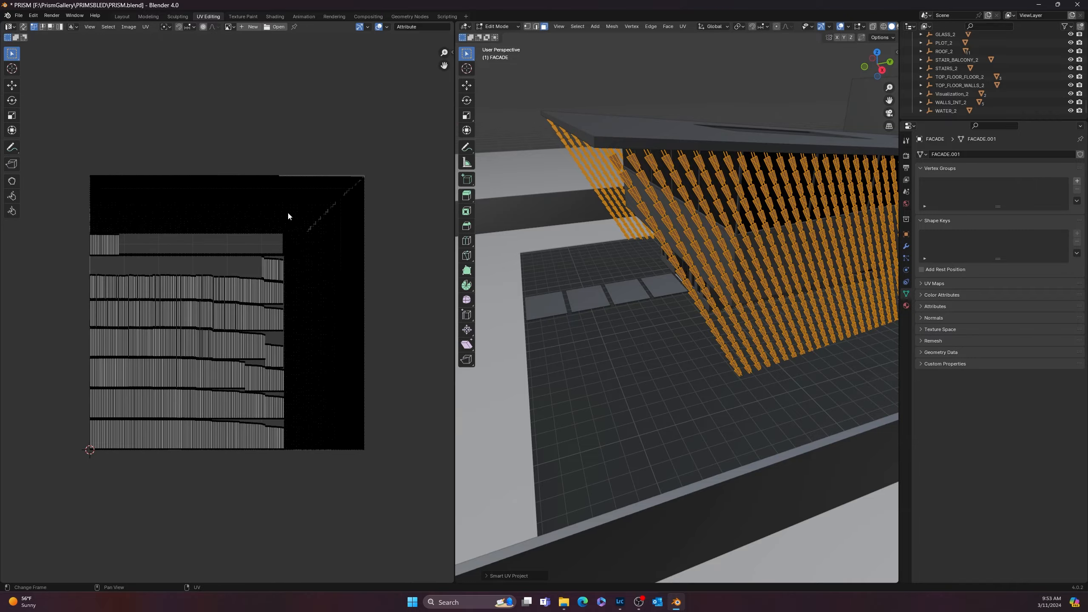
scroll(296, 207, up, 6)
middle_drag(324, 203, 59, 356)
scroll(163, 311, down, 4)
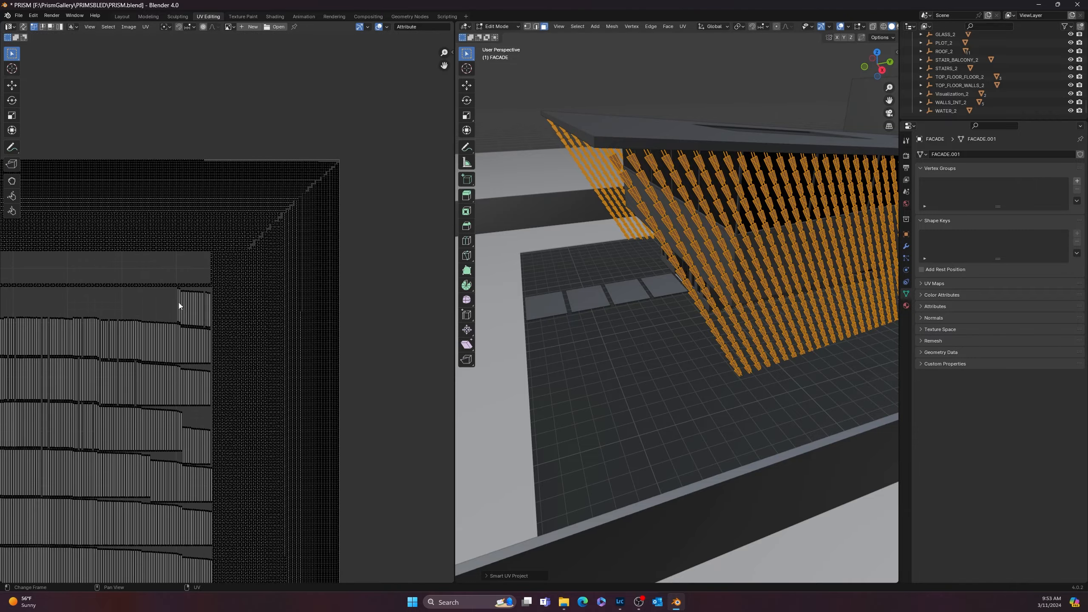
scroll(172, 303, up, 6)
middle_drag(105, 298, 272, 277)
scroll(277, 292, down, 6)
scroll(367, 217, up, 5)
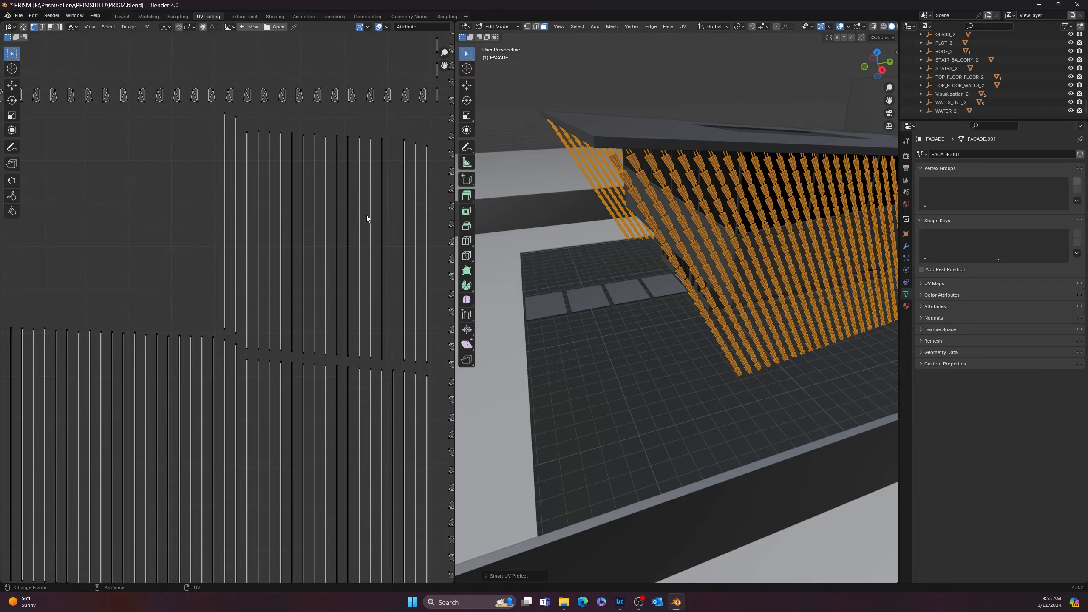
scroll(366, 217, up, 4)
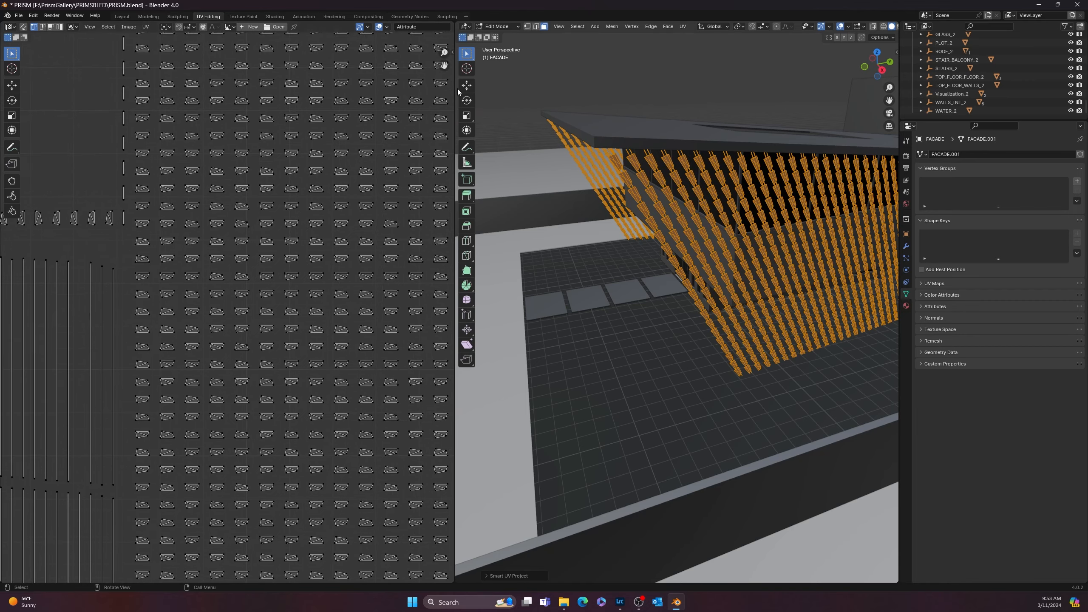
scroll(225, 303, down, 5)
scroll(101, 413, down, 5)
scroll(193, 295, up, 6)
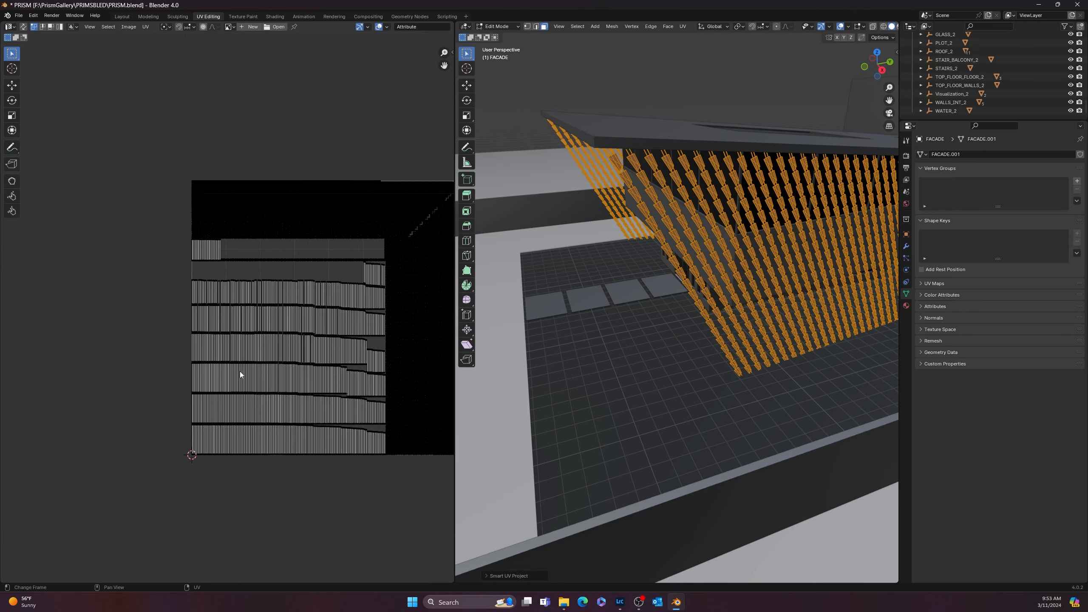
scroll(118, 227, up, 6)
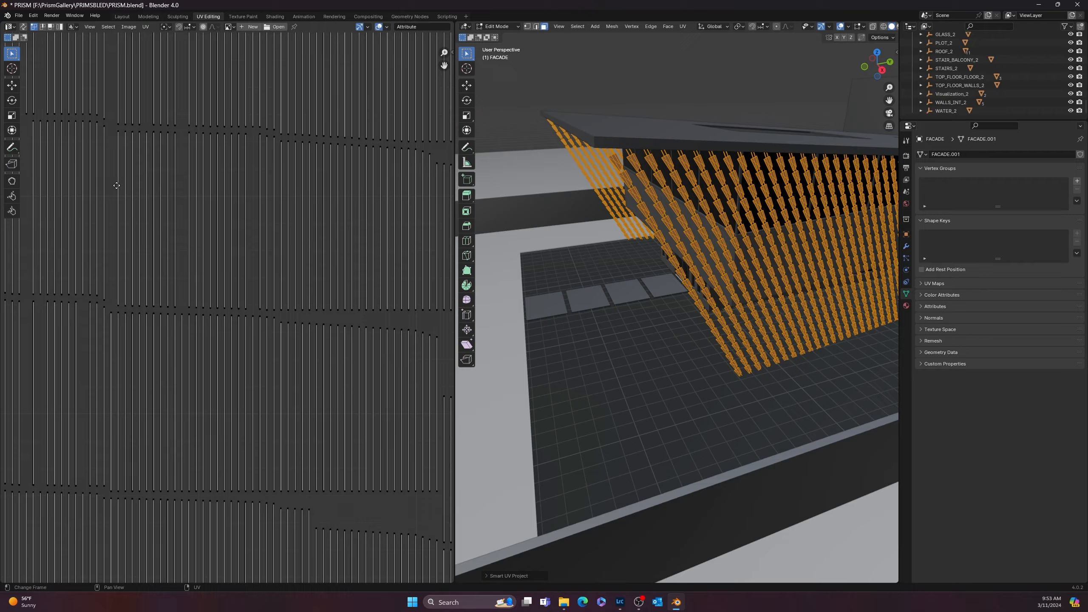
scroll(157, 286, down, 8)
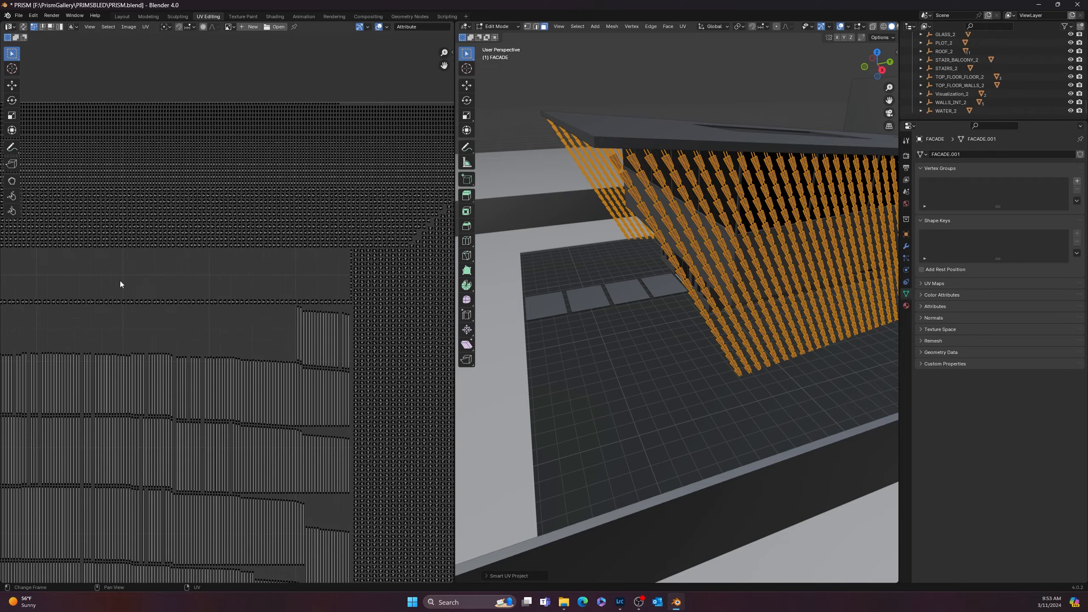
scroll(223, 330, up, 3)
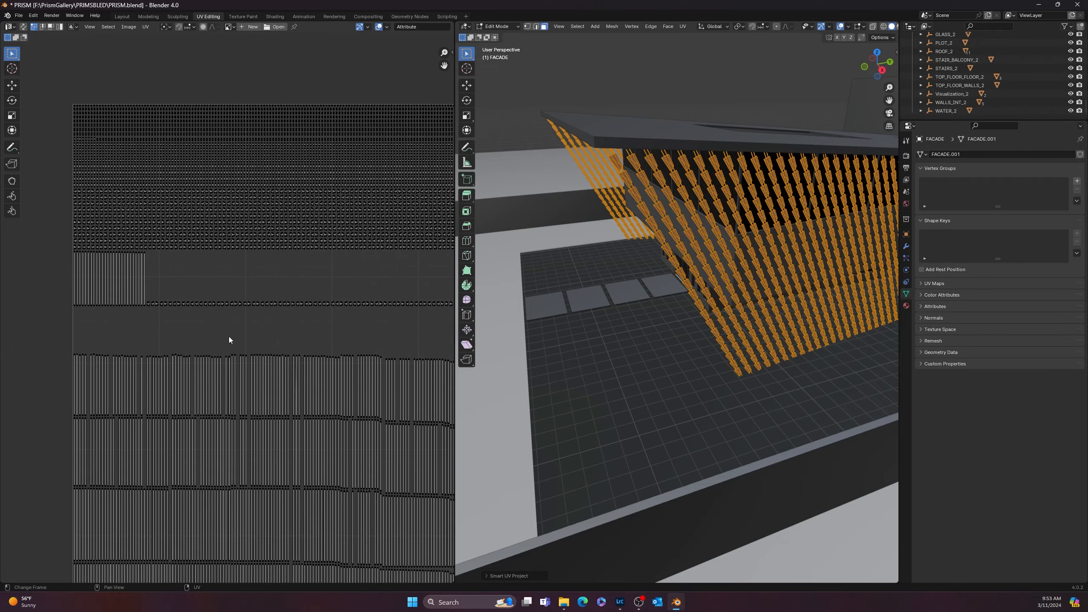
scroll(179, 343, up, 5)
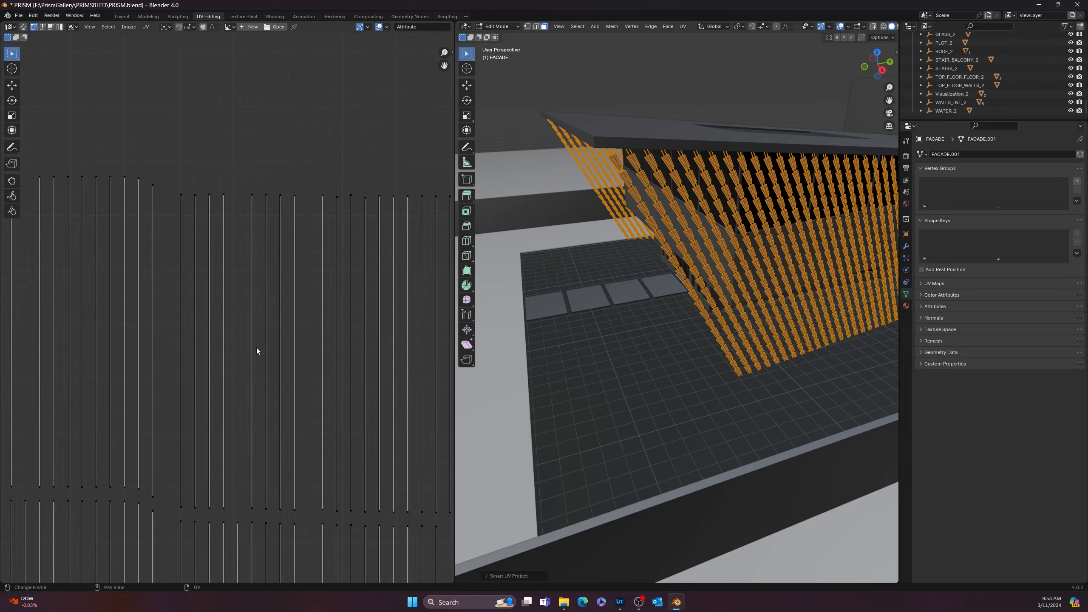
Check the gaps between the facade's long strip islands and its small end-face islands in the UV layout
scroll(300, 291, down, 3)
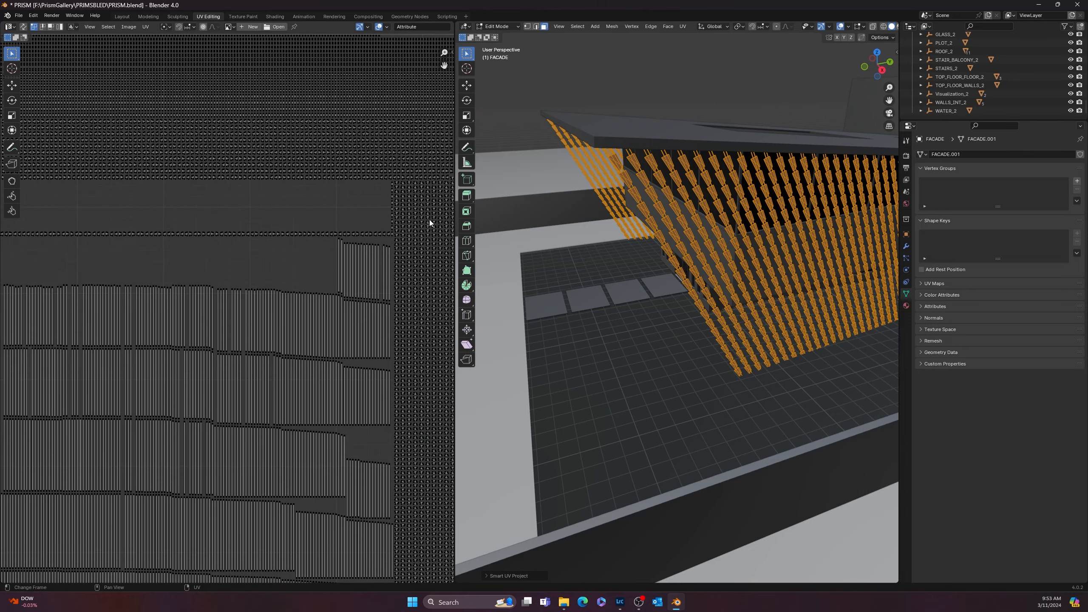
scroll(286, 369, down, 2)
scroll(286, 370, up, 6)
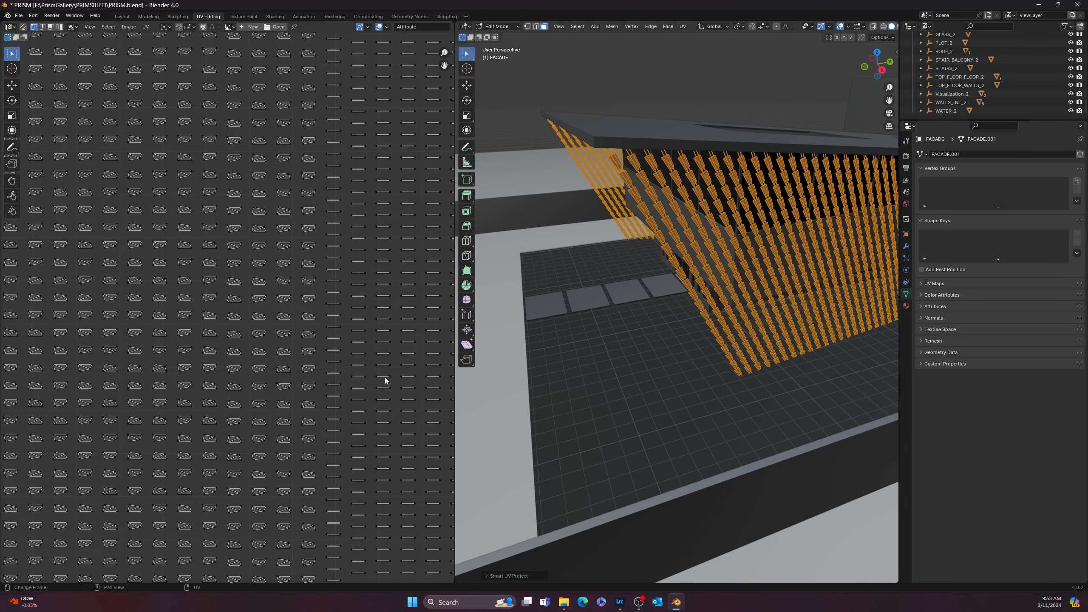
scroll(380, 350, down, 10)
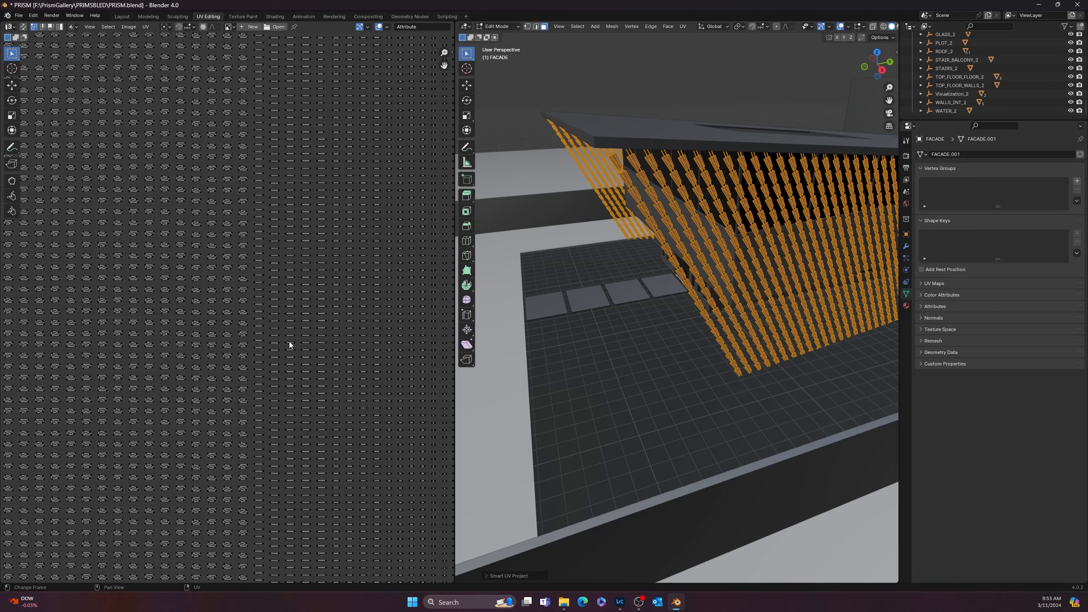
middle_drag(155, 295, 251, 289)
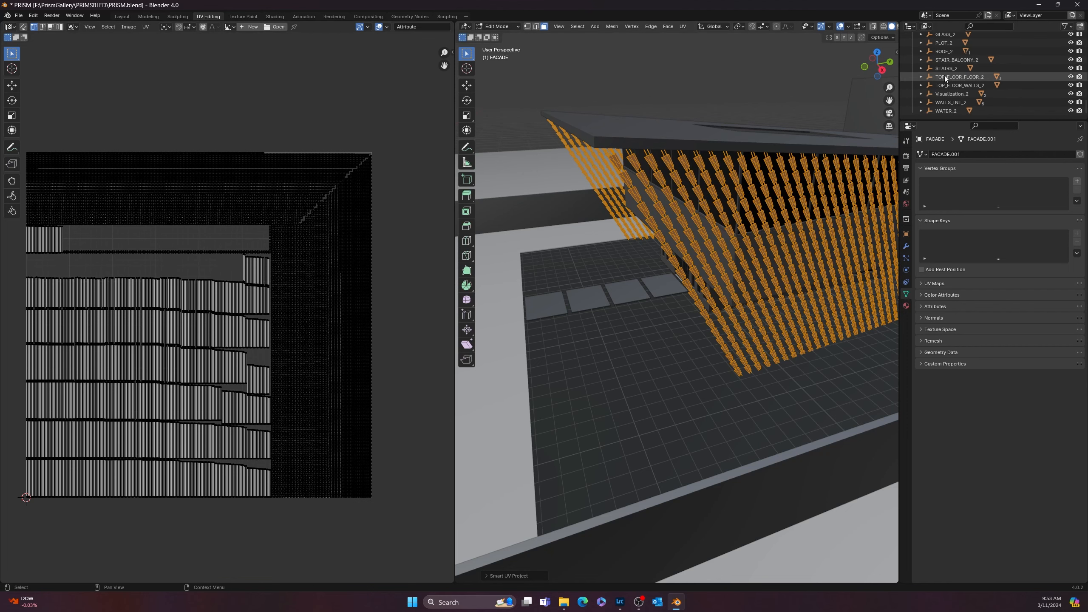
Select the meshes FRAMES through FRAMES_22 under FRAMES_2, and return to Object Mode with the facade's geometry deselected
middle_drag(744, 74, 712, 103)
scroll(958, 67, up, 10)
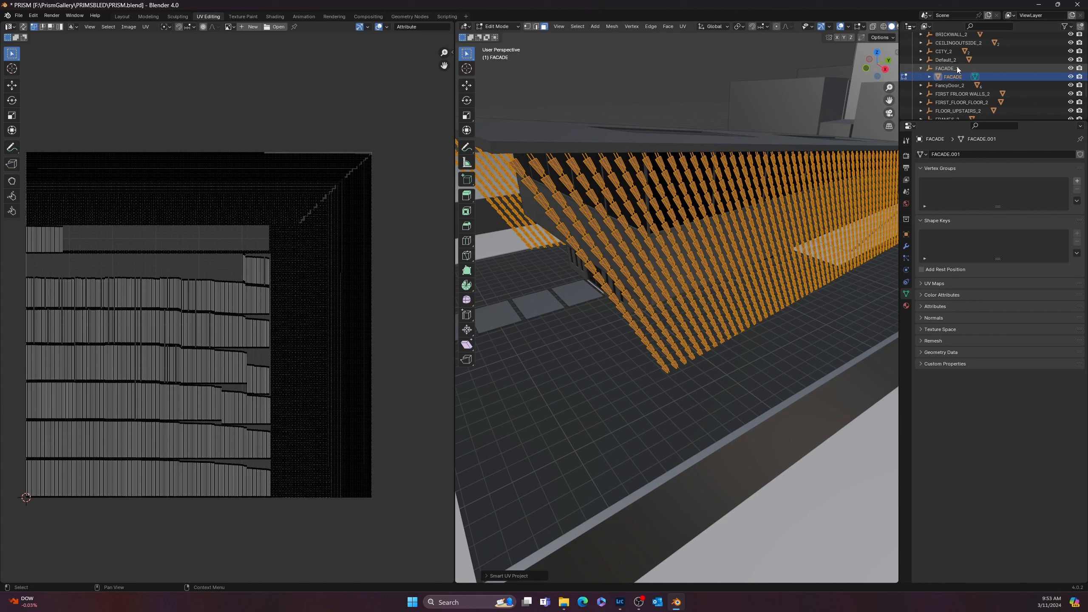
scroll(946, 81, down, 6)
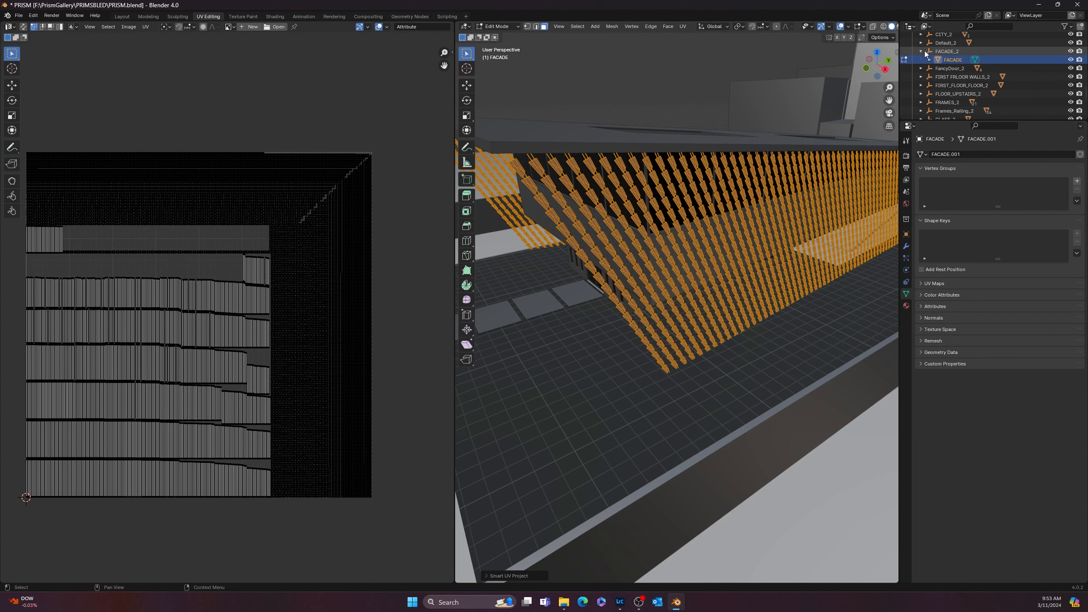
click(928, 103)
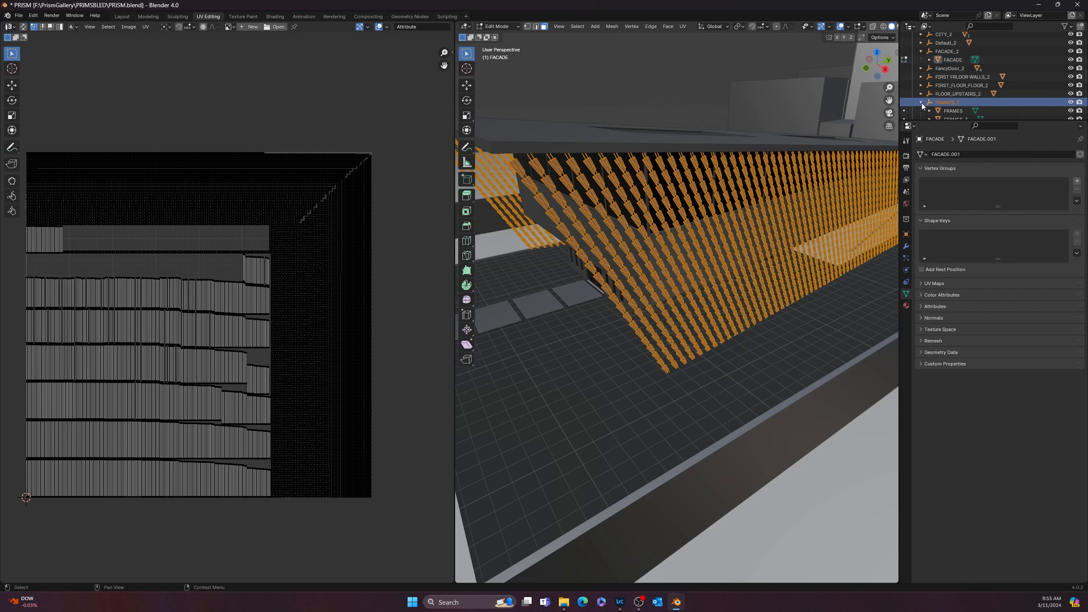
click(922, 103)
click(953, 110)
scroll(954, 86, down, 3)
scroll(955, 86, down, 8)
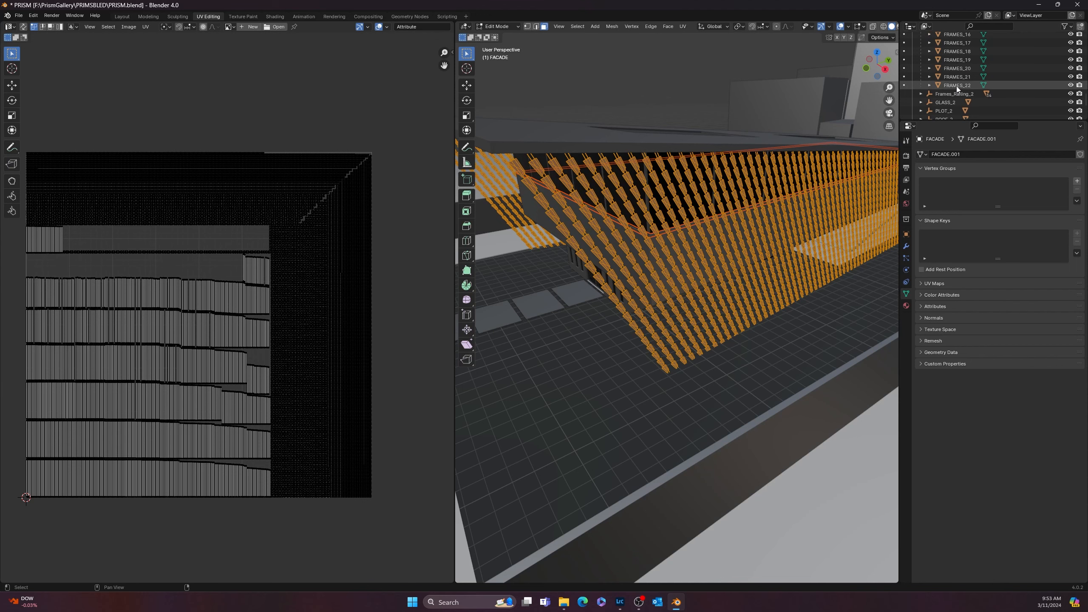
shift+click(957, 85)
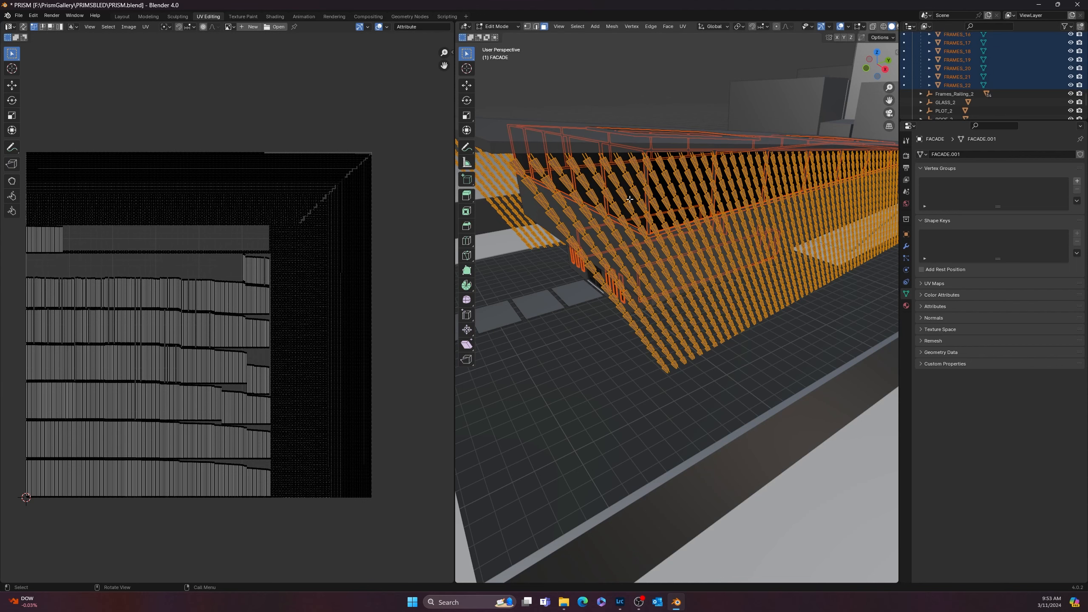
key(alt+a)
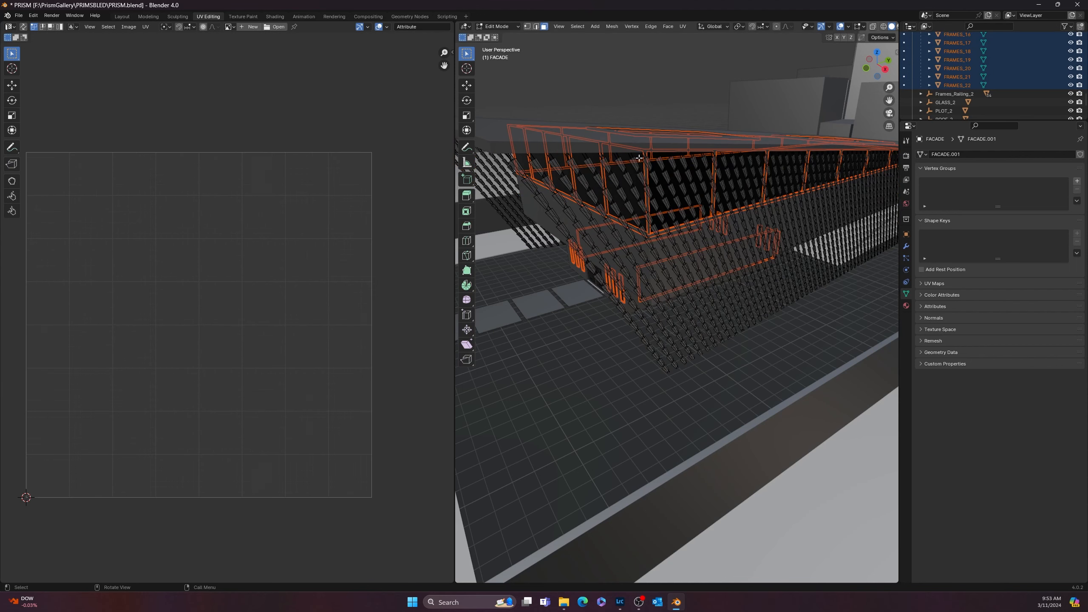
key(Tab)
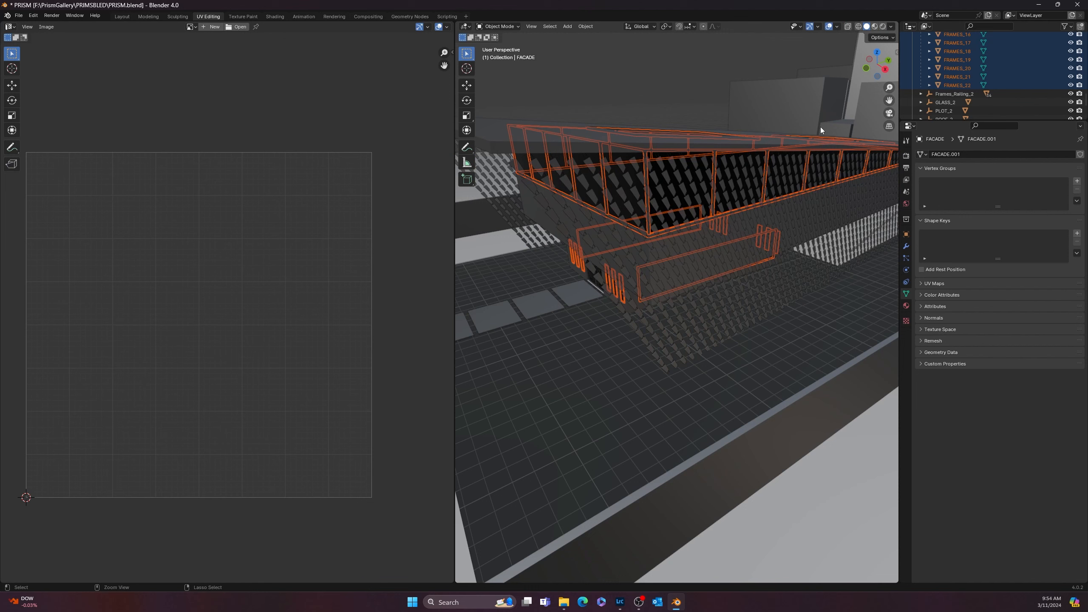
Try to join the selected FRAMES meshes while FACADE is still the active object
key(ctrl+j)
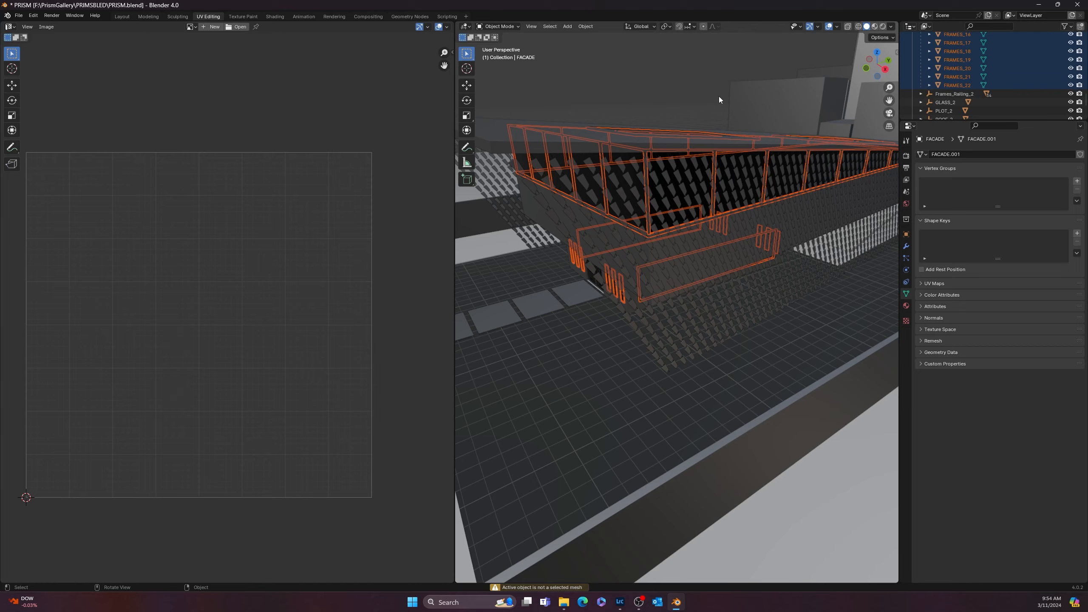
middle_drag(719, 101, 717, 101)
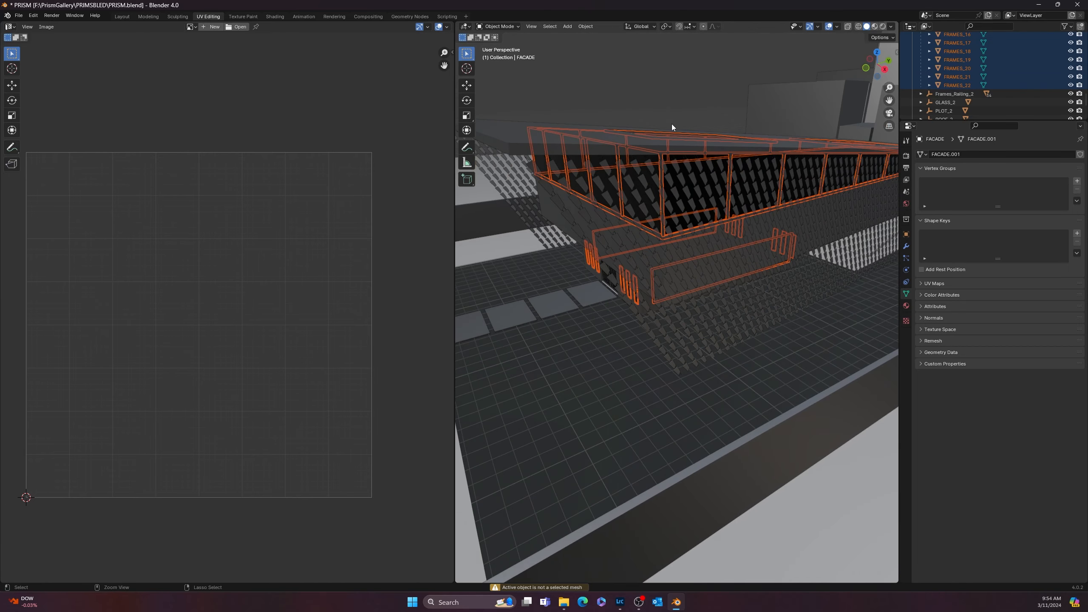
scroll(965, 87, up, 6)
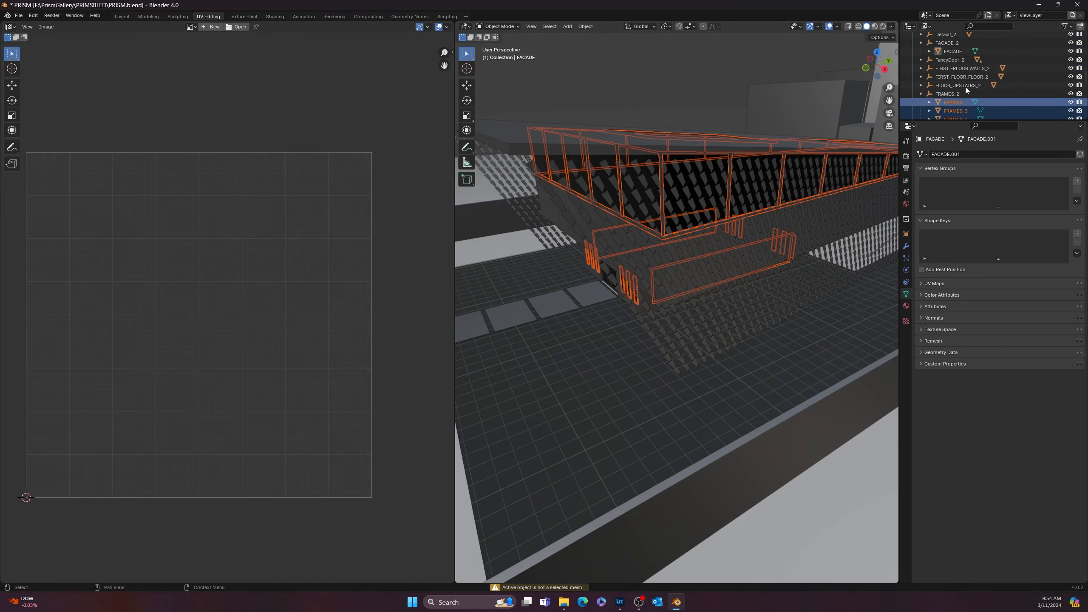
scroll(964, 86, down, 3)
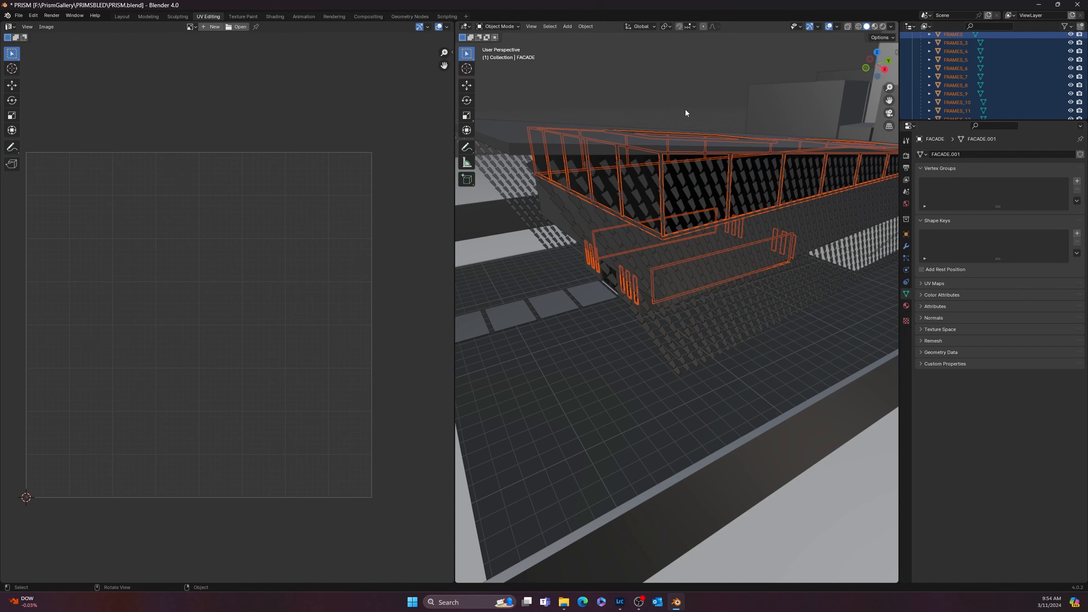
middle_drag(687, 111, 677, 113)
key(ctrl+j)
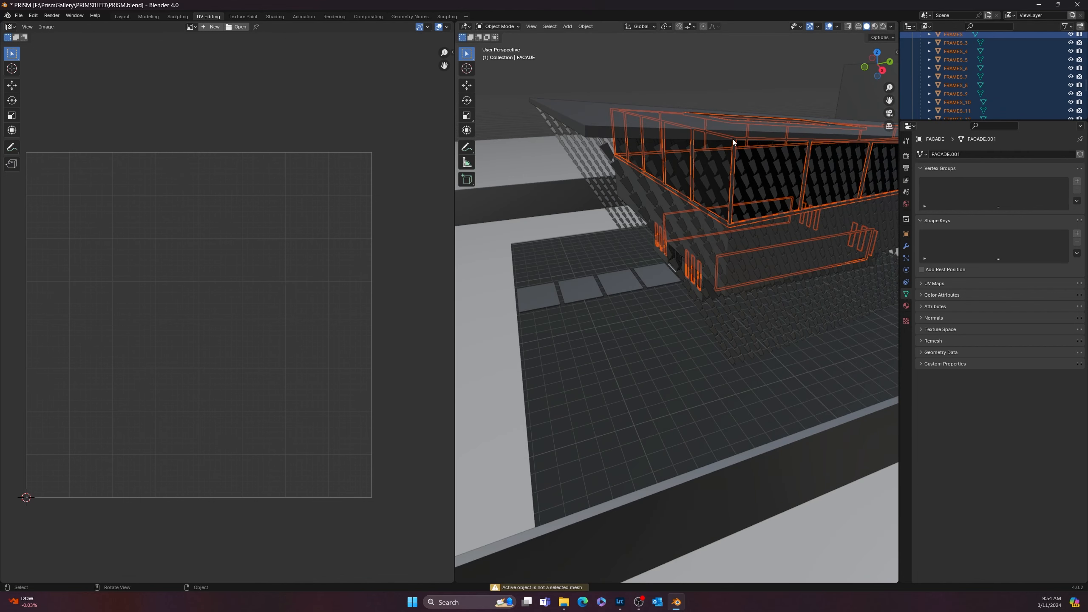
scroll(930, 71, up, 1)
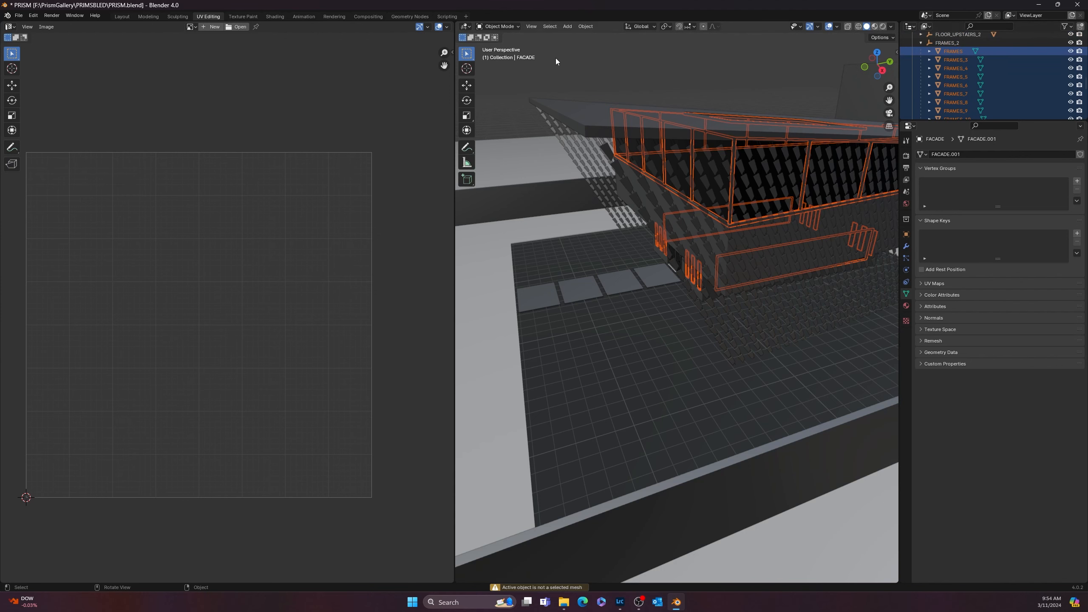
Make FRAMES the active object, extend the selection through FRAMES_22 in Object Mode, and join the meshes into one object
key(Tab)
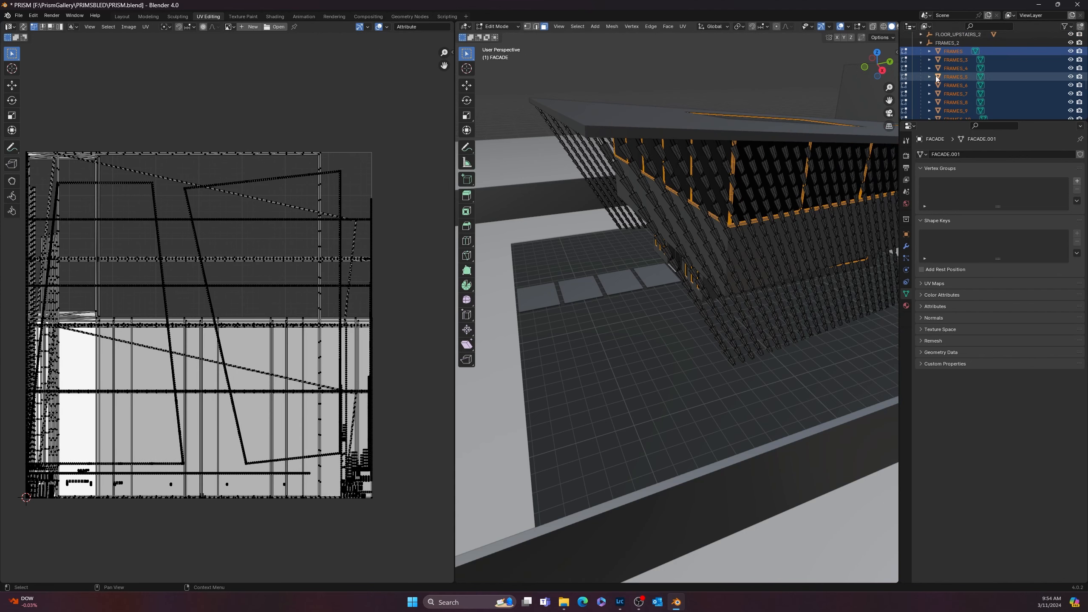
scroll(942, 70, up, 1)
click(949, 69)
scroll(950, 87, down, 4)
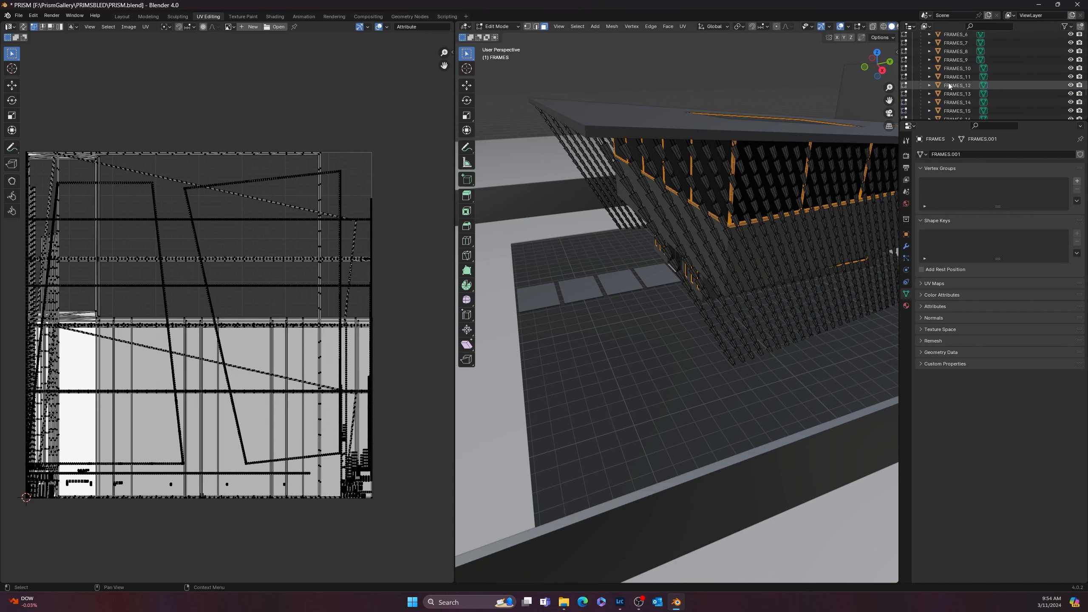
key(Tab)
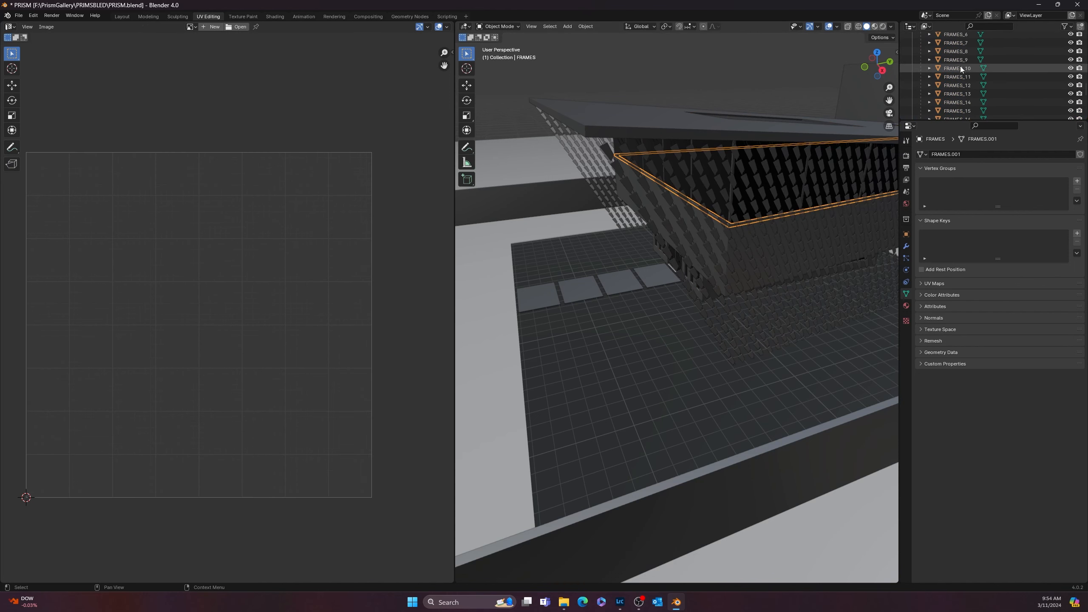
scroll(961, 68, down, 4)
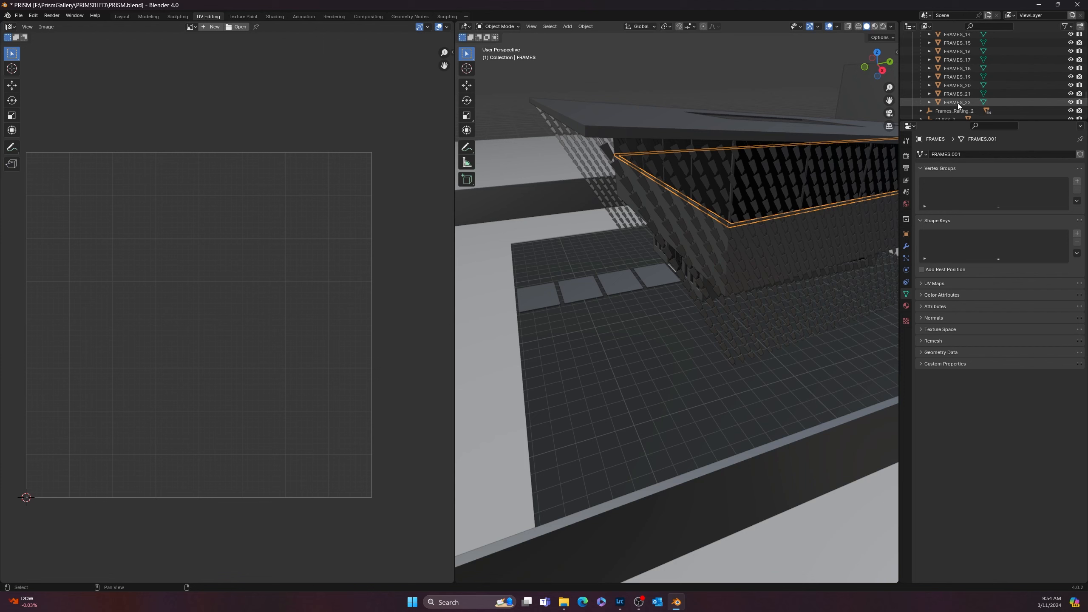
shift+click(957, 103)
key(ctrl+j)
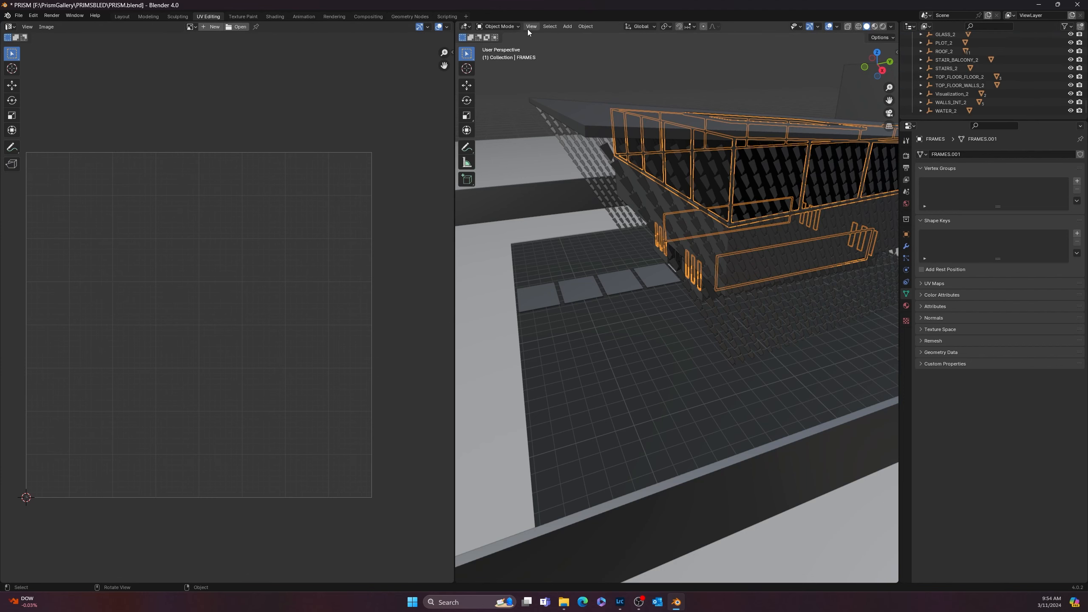
Unwrap the joined frames in Edit Mode with Smart UV Project, using a 66° angle limit and 0.001 island margin
key(Tab)
click(683, 26)
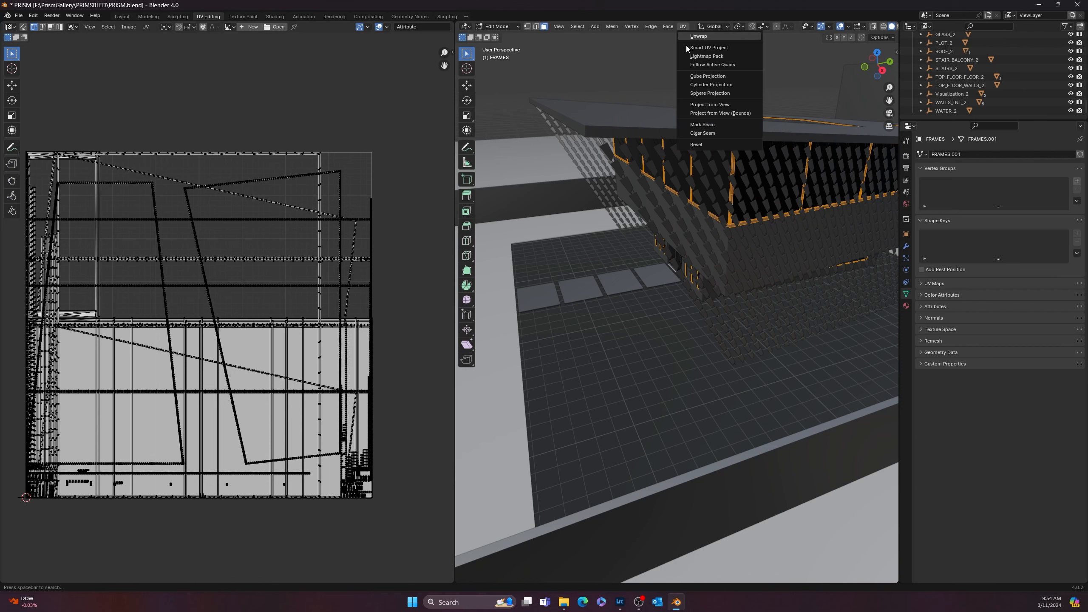
click(705, 47)
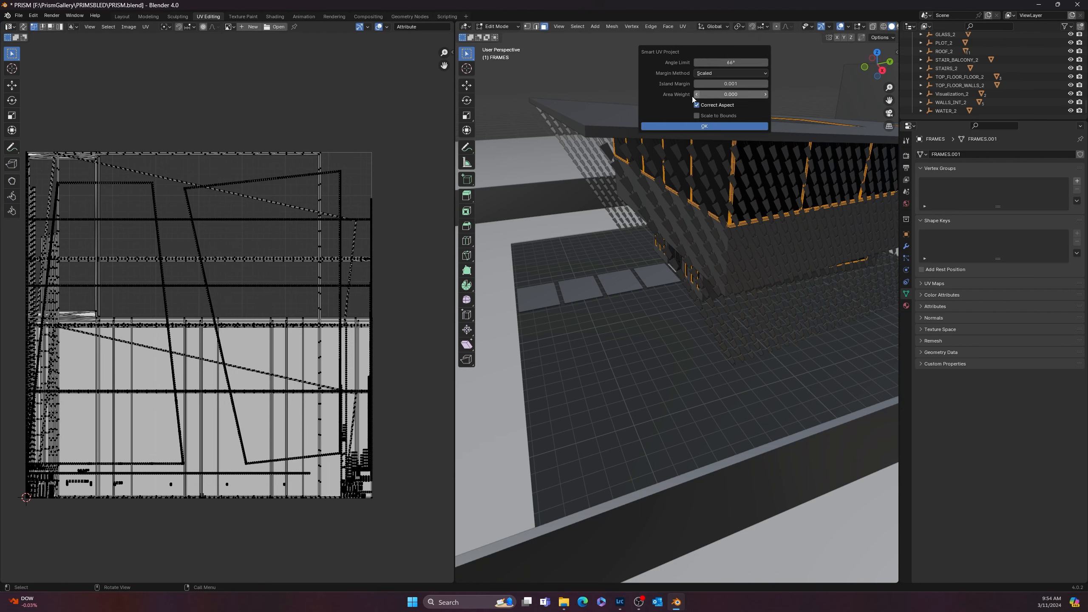
click(689, 123)
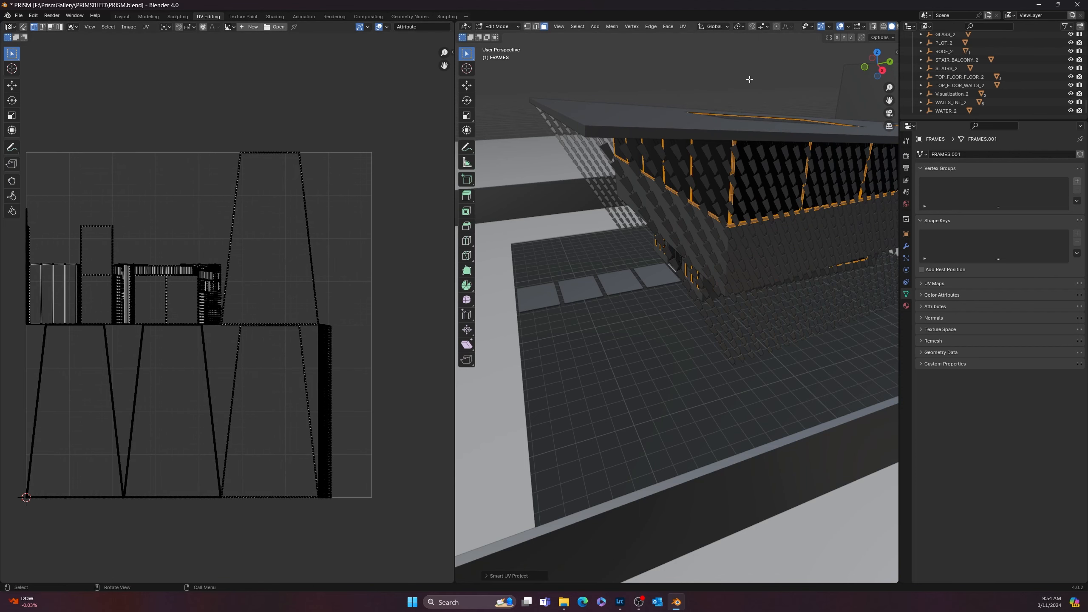
Deselect the frames' geometry, return to Object Mode, and select the building's glass object
scroll(749, 80, down, 6)
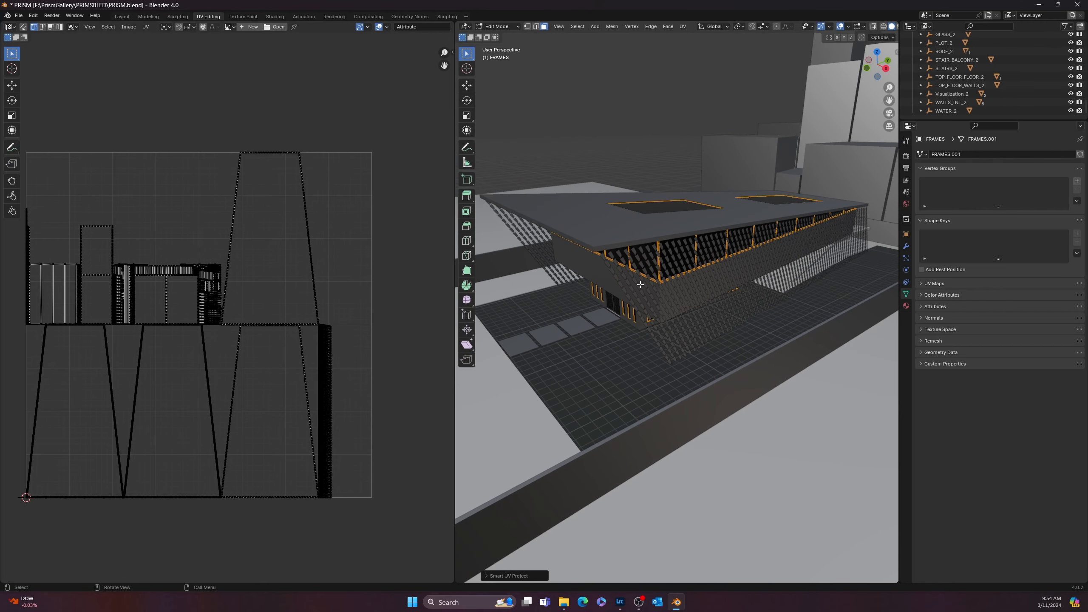
click(653, 319)
click(673, 345)
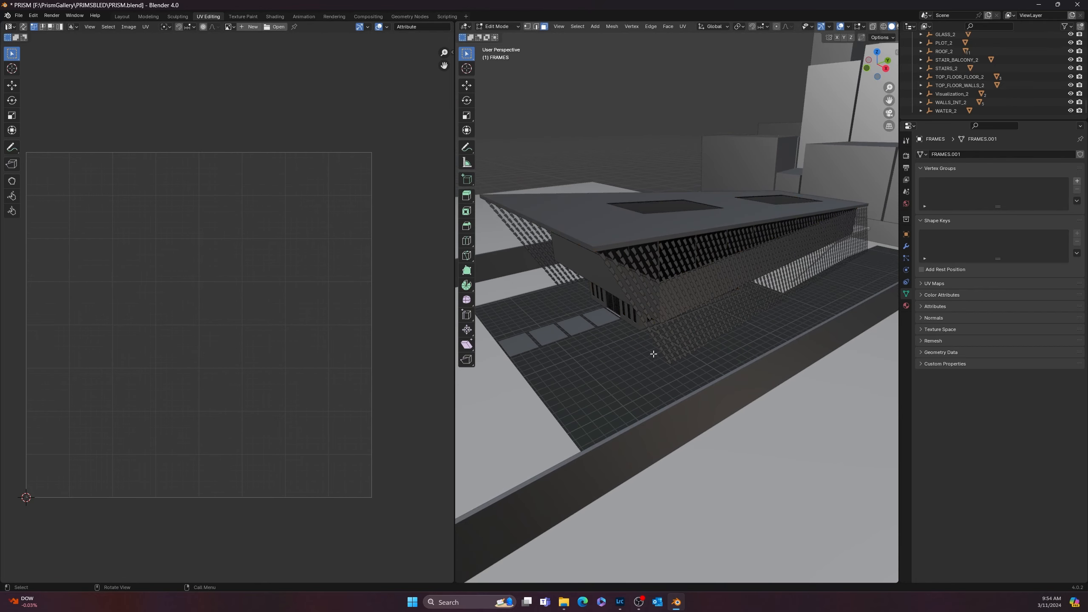
key(Tab)
click(659, 340)
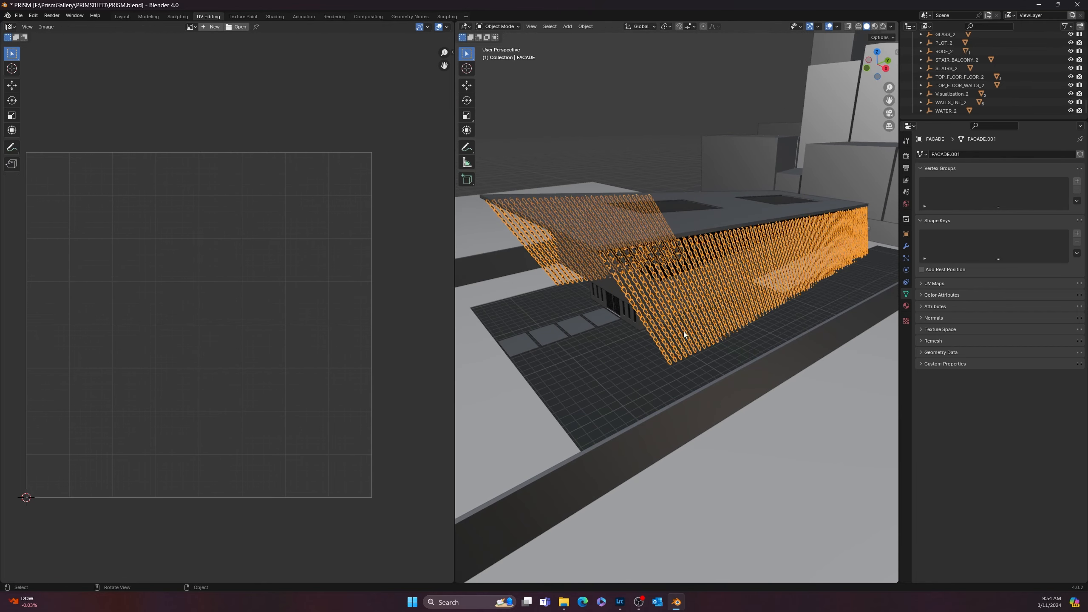
middle_drag(684, 332, 614, 263)
click(563, 270)
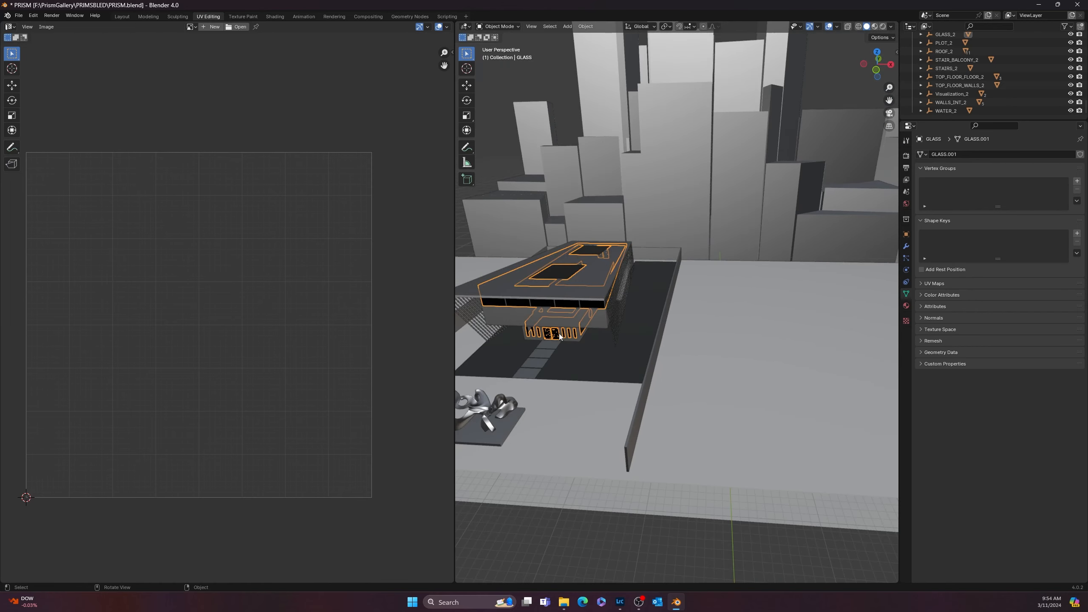
Examine the gallery's front entrance up close and from a distance, checking the glass in the double doors and side windows
middle_drag(559, 326, 545, 292)
scroll(529, 388, up, 4)
shift+middle_drag(529, 388, 703, 368)
scroll(243, 350, up, 4)
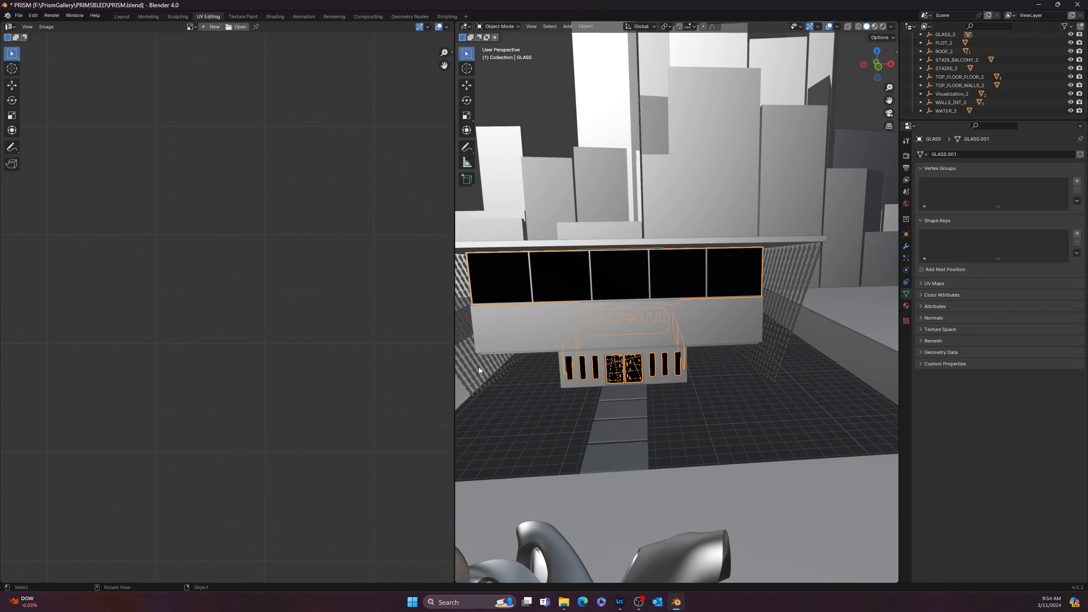
scroll(579, 381, up, 4)
shift+middle_drag(579, 381, 716, 238)
scroll(709, 279, up, 3)
scroll(658, 351, up, 2)
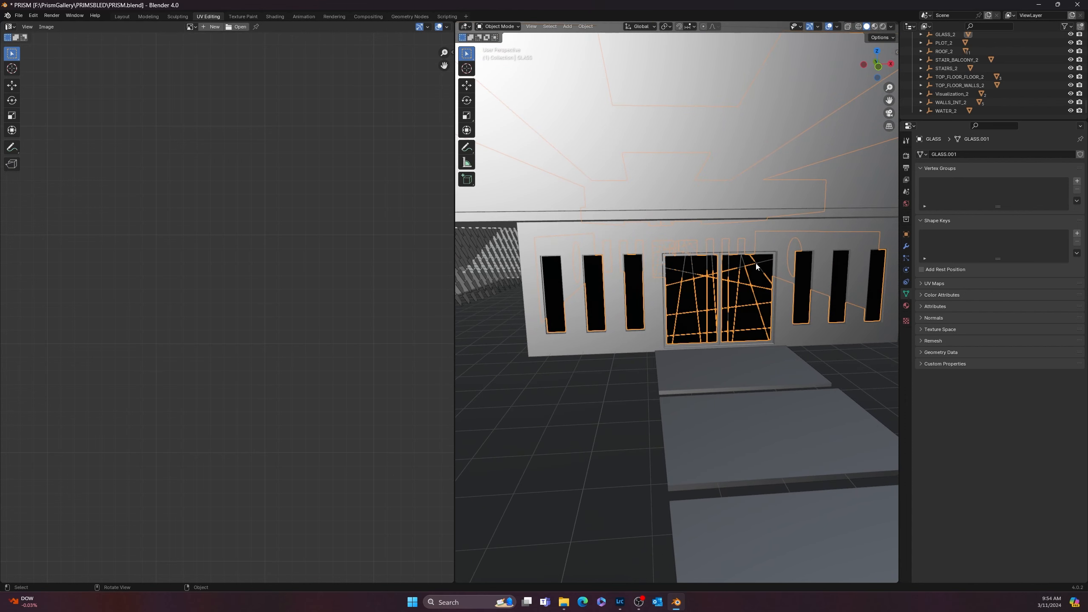
scroll(756, 267, down, 3)
scroll(750, 290, up, 1)
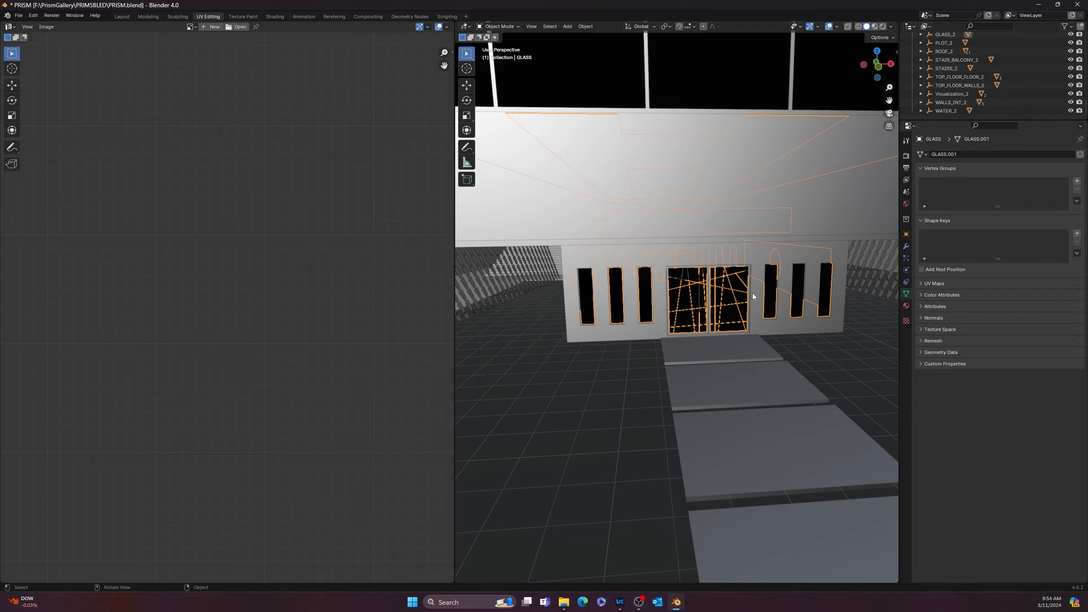
middle_drag(851, 262, 618, 290)
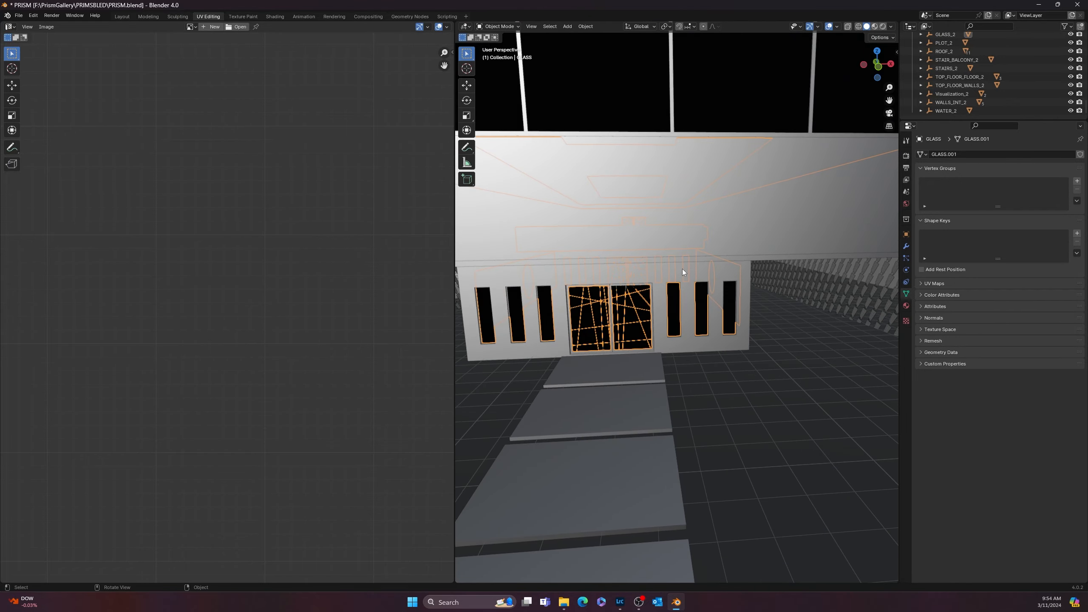
scroll(712, 242, down, 6)
mouse_move(726, 242)
middle_down()
mouse_move(630, 283)
mouse_move(610, 255)
mouse_move(711, 245)
middle_up()
scroll(611, 255, down, 5)
scroll(675, 296, up, 7)
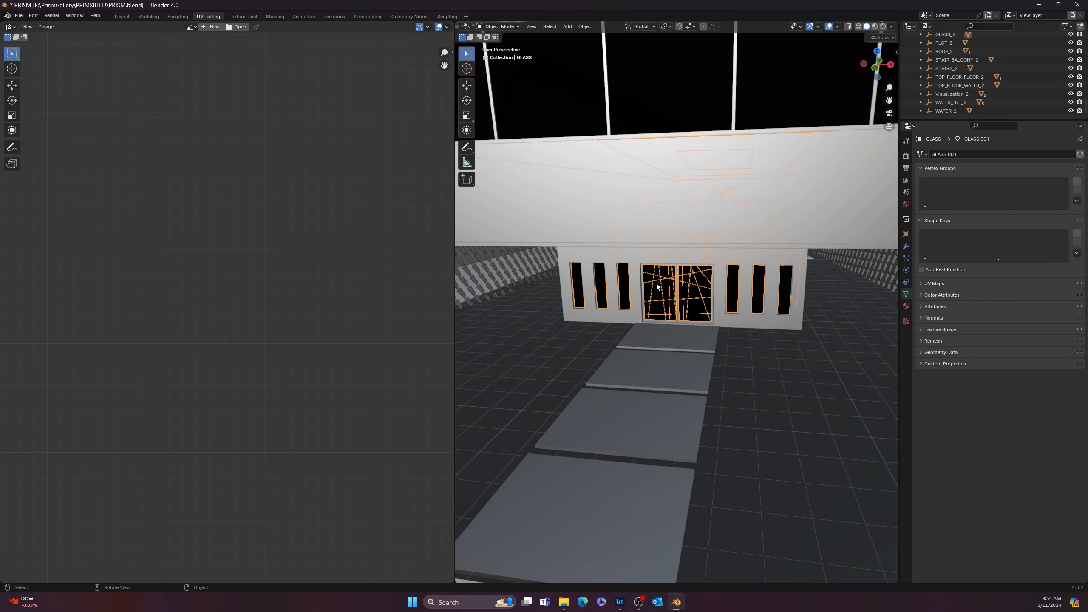
scroll(707, 282, down, 4)
scroll(704, 262, up, 3)
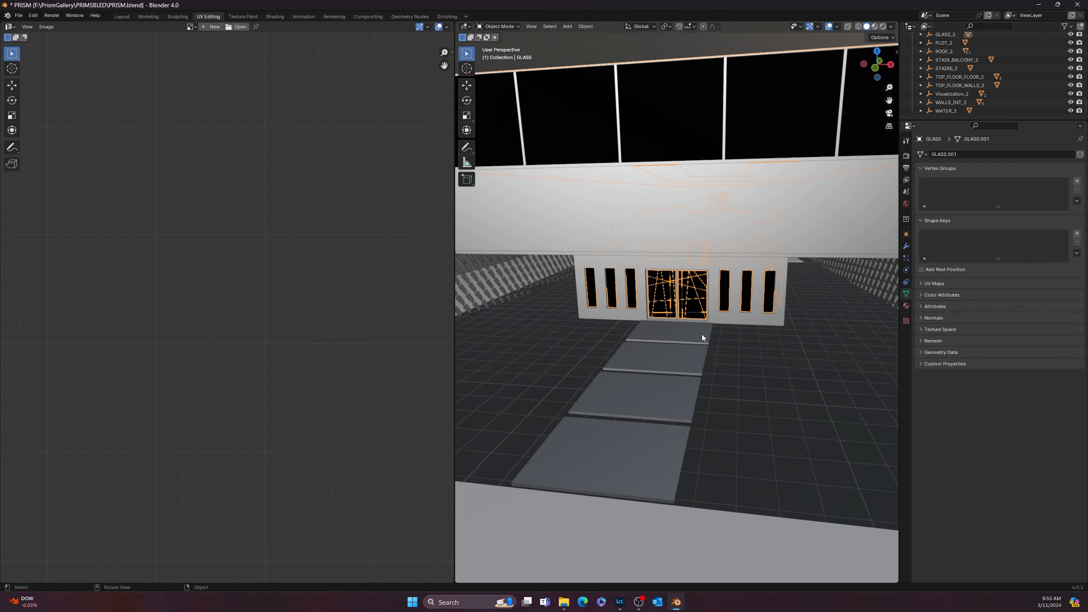
Expand ROOF_2 and select its meshes from ROOF through ROOF_12, checking which parts of the model they cover
scroll(666, 291, up, 2)
scroll(666, 289, up, 1)
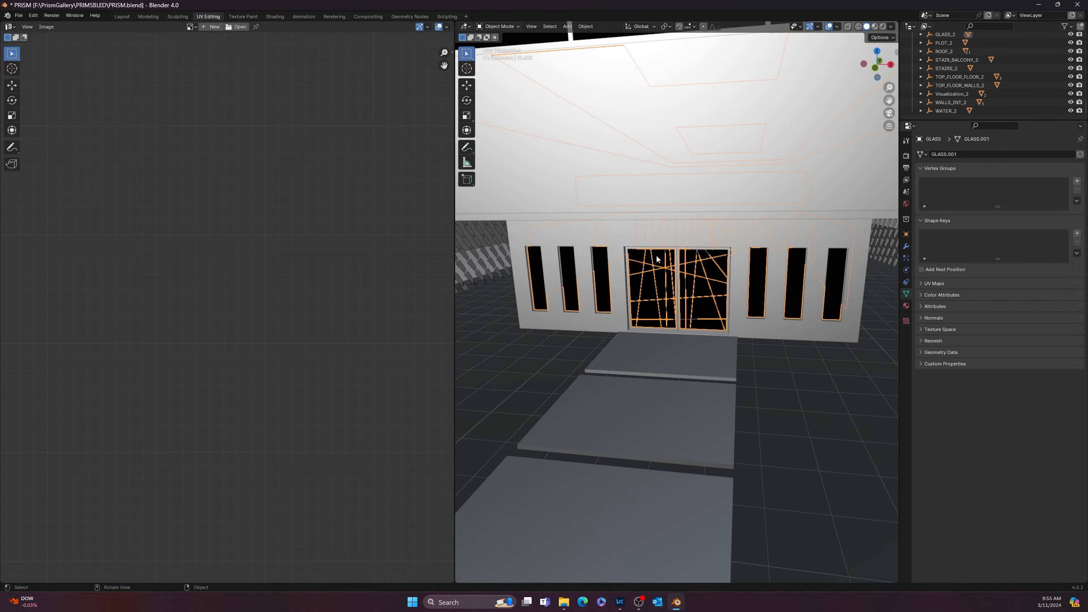
middle_drag(657, 257, 675, 235)
scroll(746, 176, down, 6)
shift+middle_drag(747, 175, 643, 346)
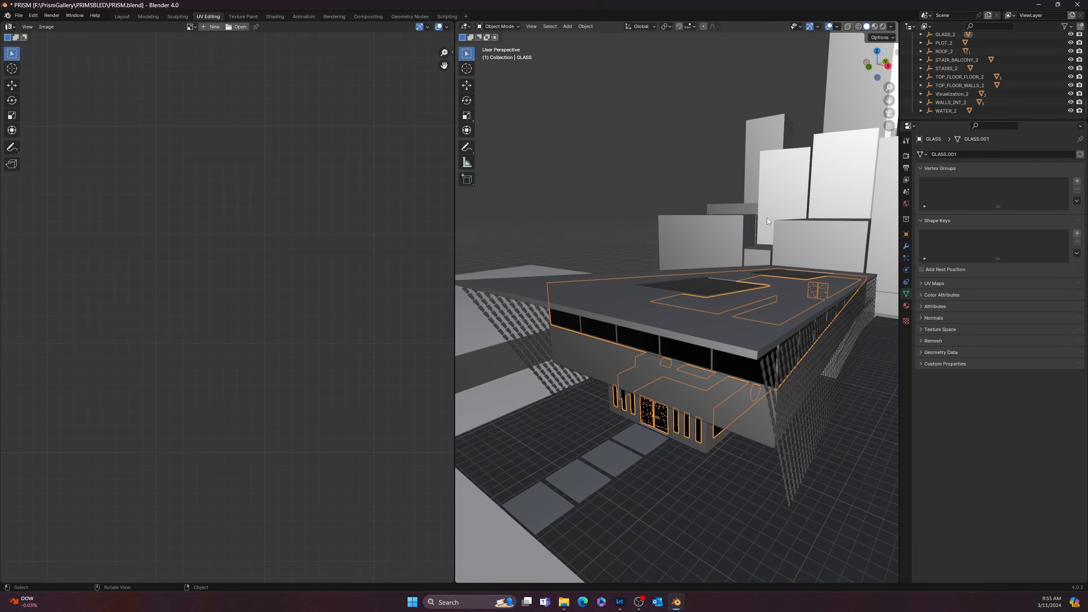
click(921, 51)
click(947, 62)
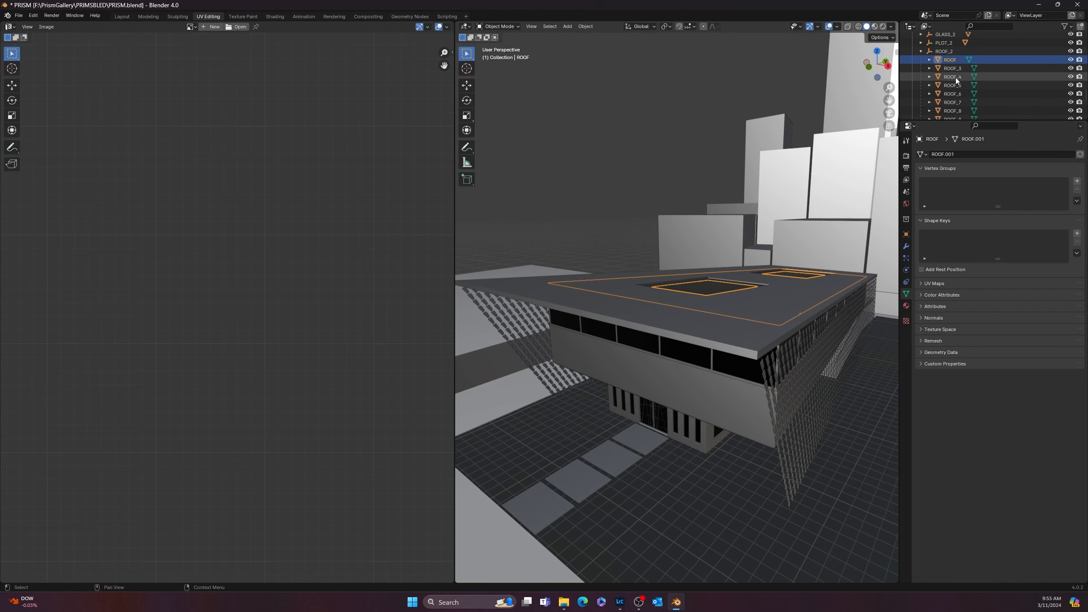
scroll(956, 79, down, 2)
scroll(956, 80, down, 4)
scroll(955, 81, up, 2)
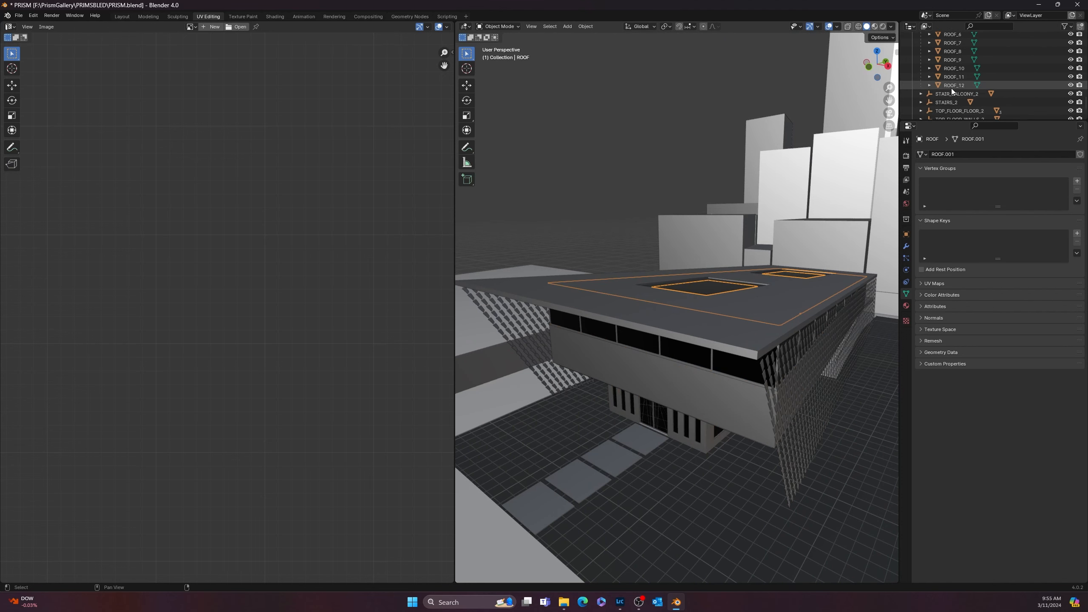
shift+click(952, 86)
scroll(621, 404, up, 3)
middle_drag(621, 404, 623, 316)
scroll(639, 342, down, 3)
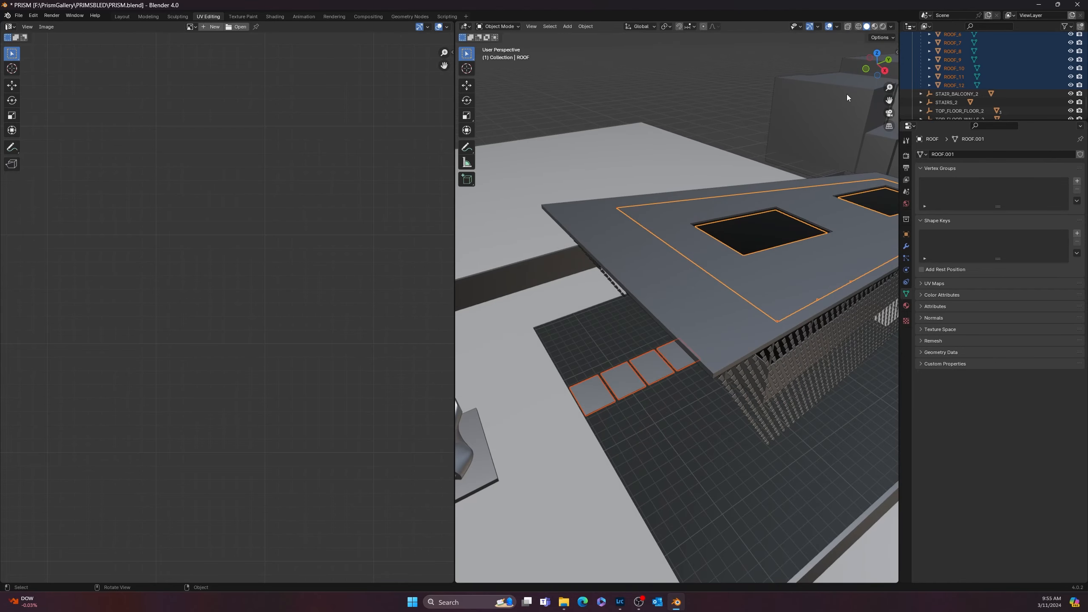
Select only the ROOF_10 slab of the entrance walkway and save the PRISM.blend file
click(954, 69)
middle_drag(628, 216, 662, 197)
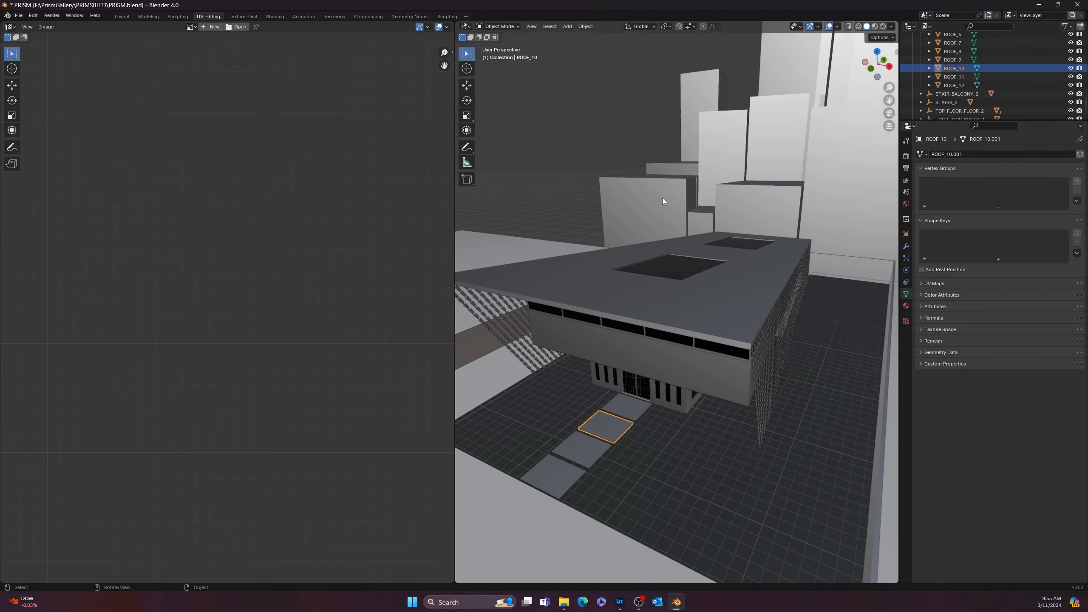
scroll(601, 239, down, 3)
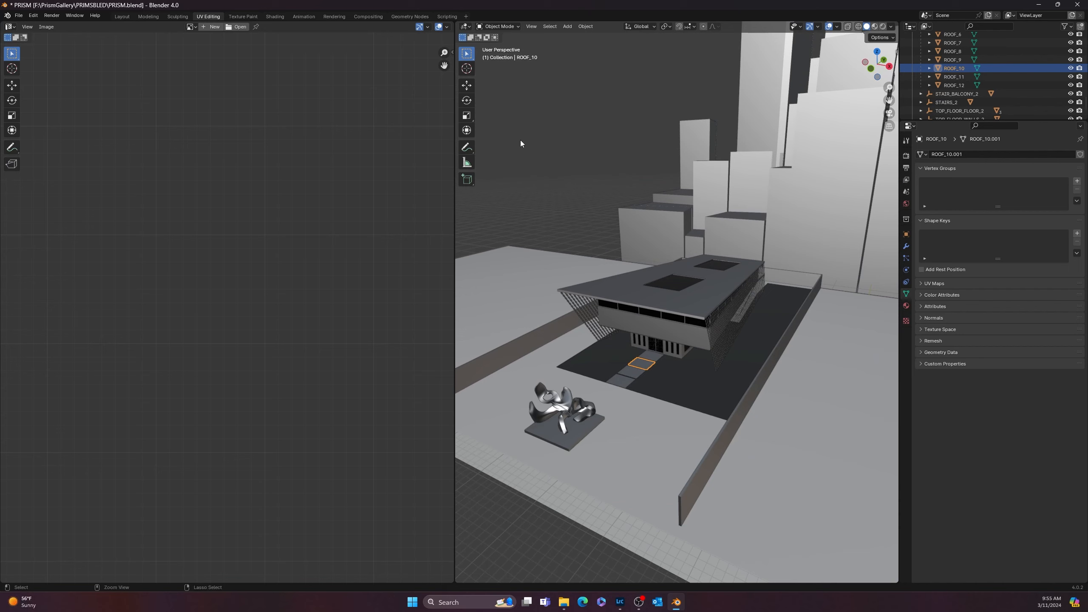
key(ctrl+s)
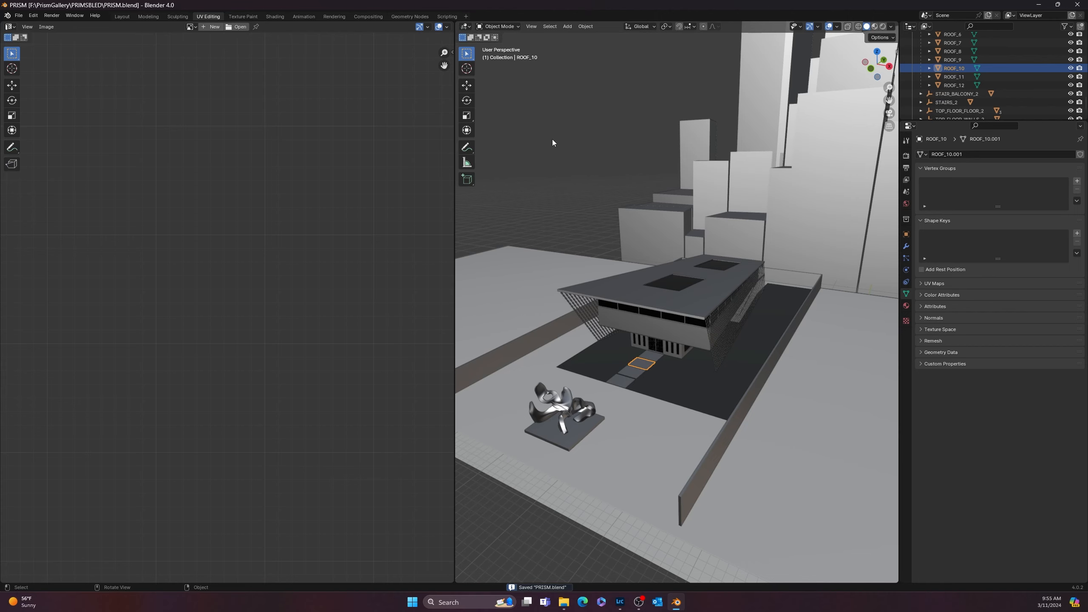
Select all objects in the scene and load the Batch Export Python template in the Scripting workspace
key(a)
scroll(576, 146, down, 8)
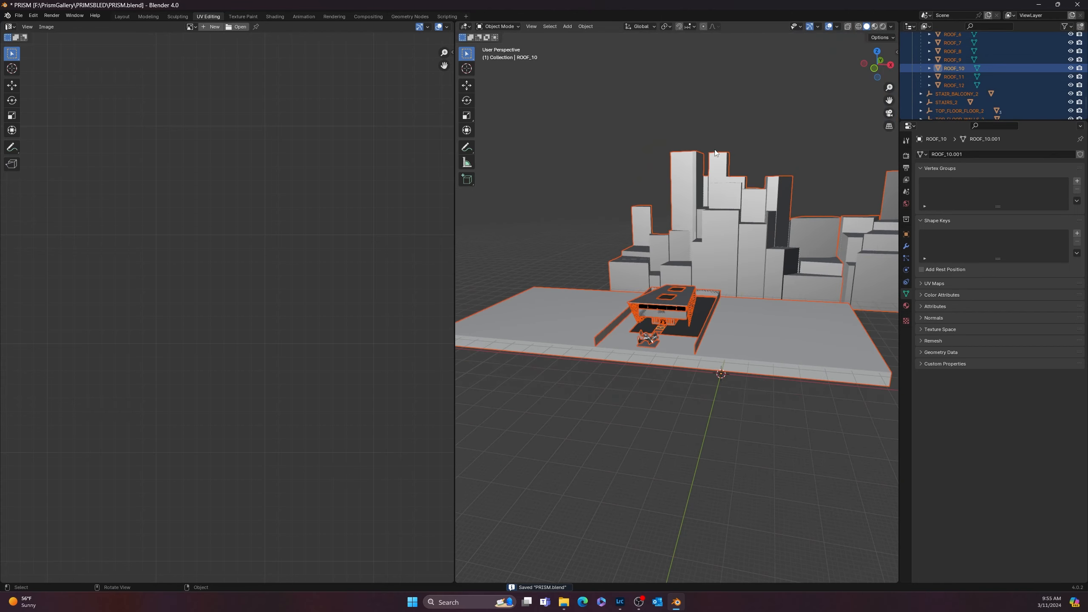
middle_drag(714, 152, 741, 158)
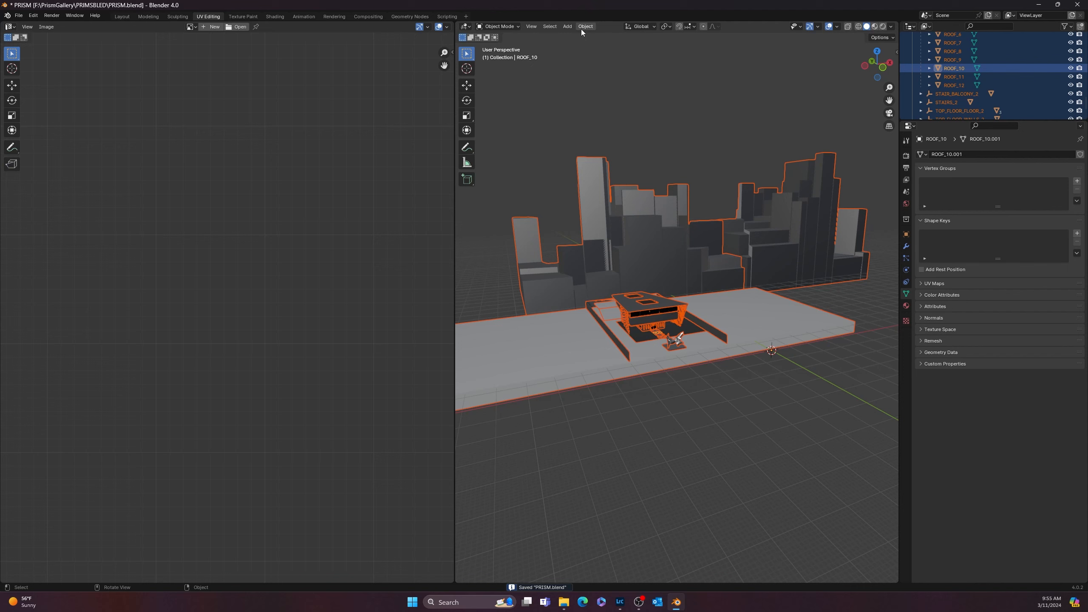
click(447, 17)
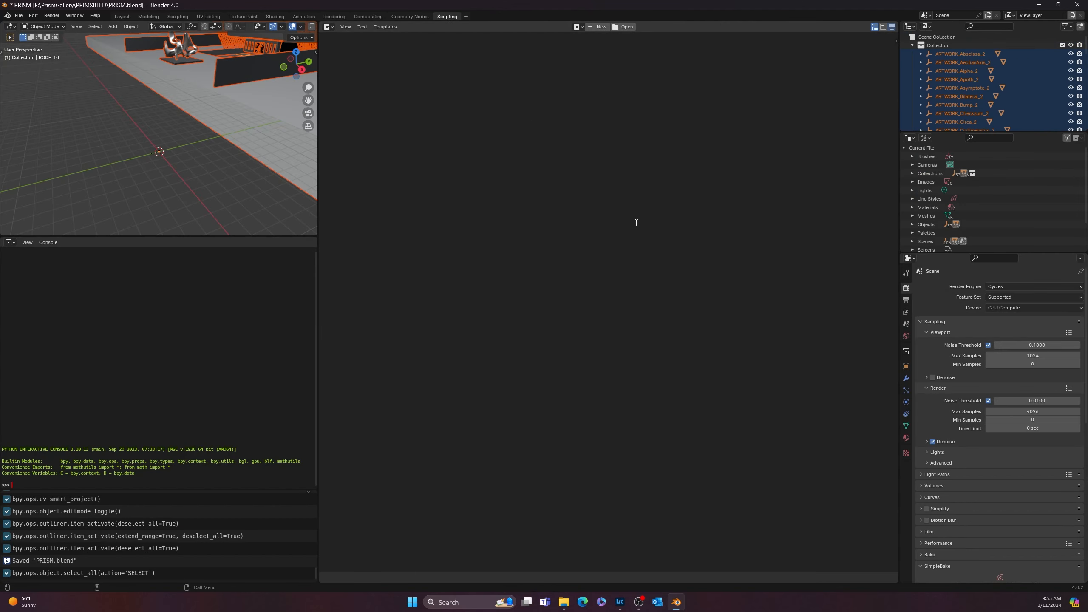
click(384, 27)
mouse_move(401, 37)
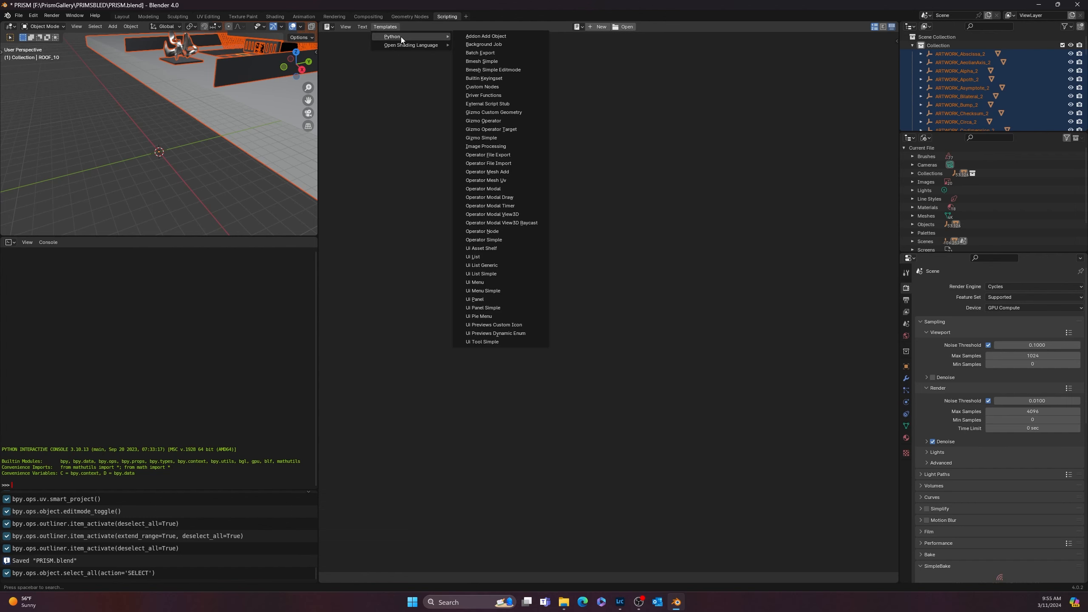
click(492, 52)
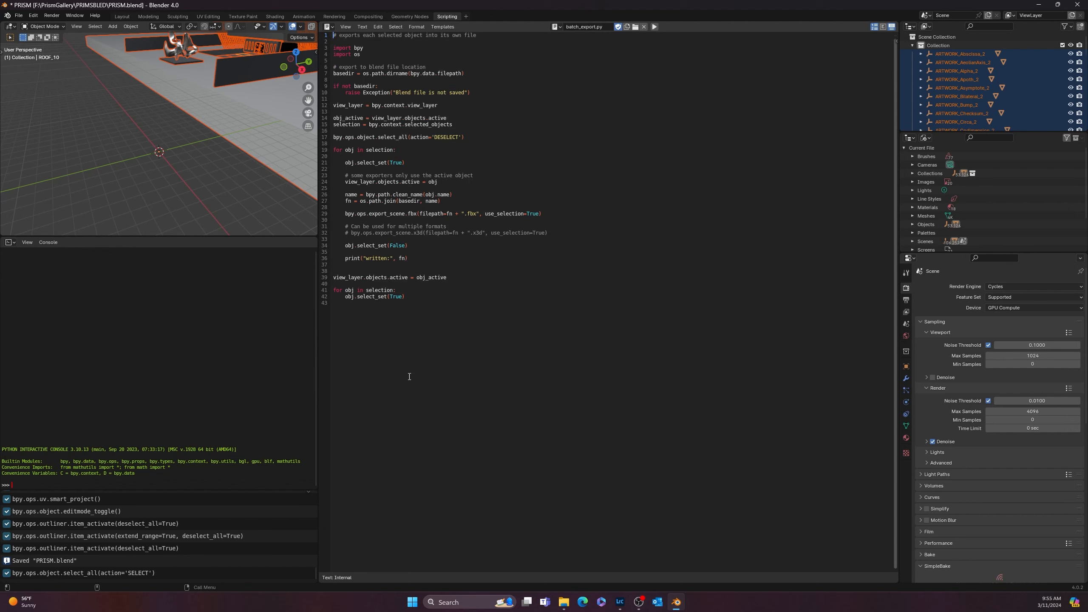
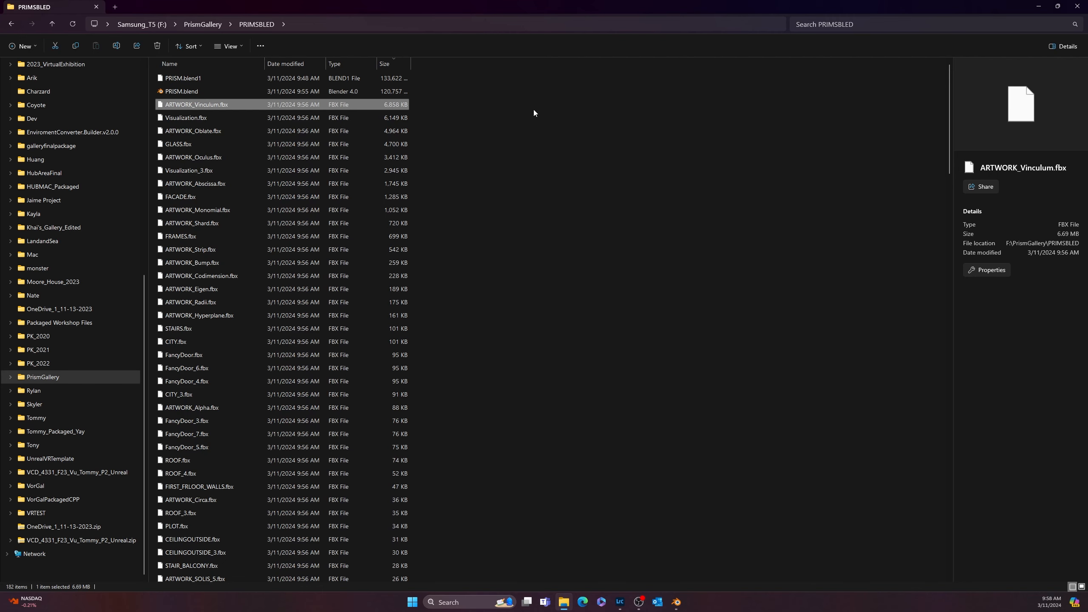
Leave the PRIMSBLED folder of exported FBX files and switch back to Blender
click(565, 604)
click(564, 605)
click(566, 605)
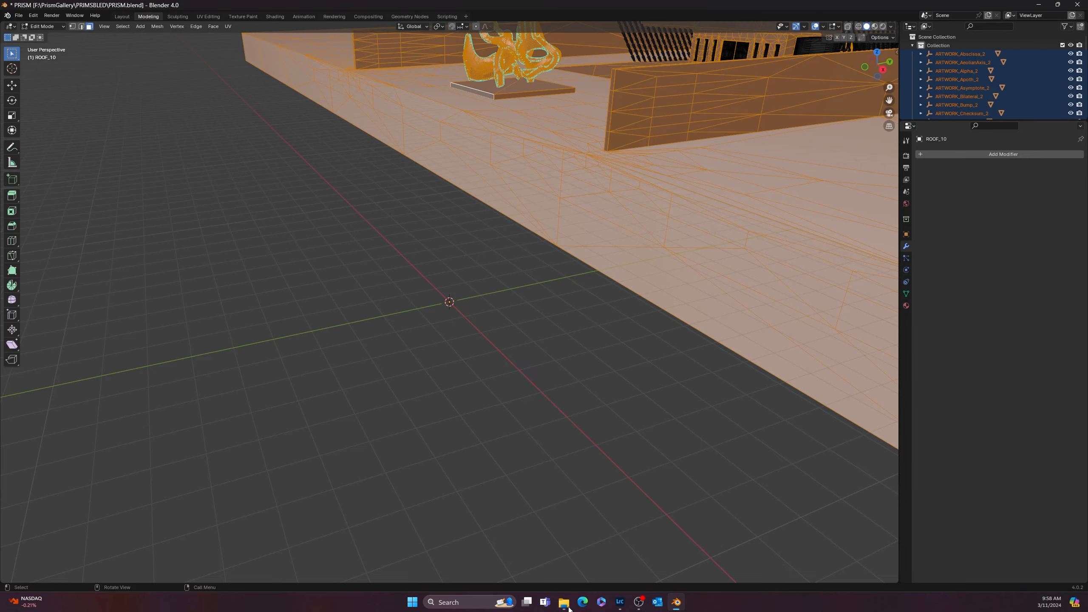
scroll(466, 253, down, 5)
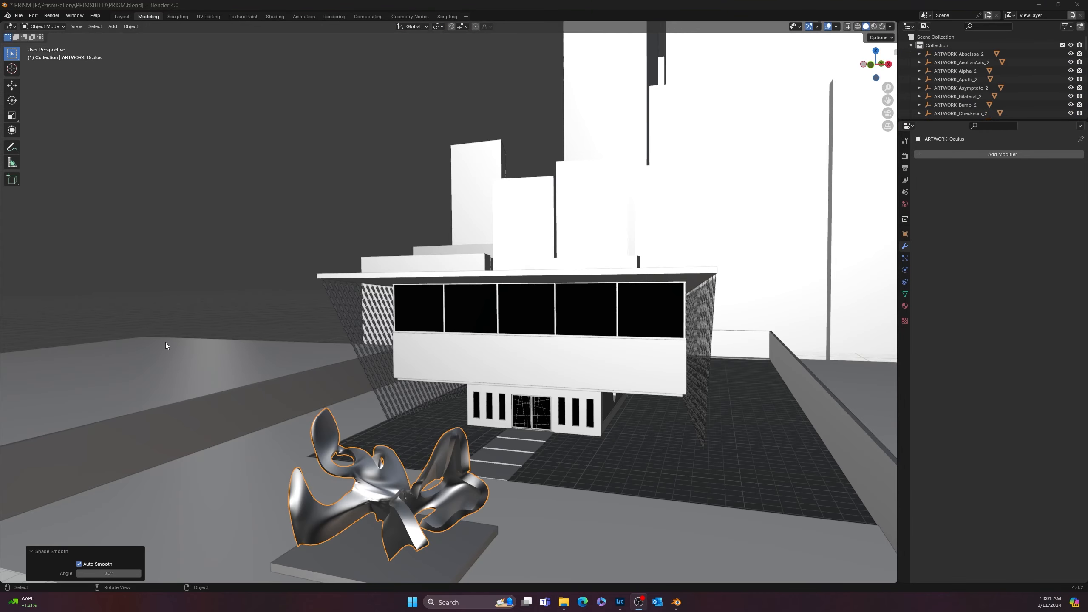
Select every object in the scene, including the gallery, sculpture, plot and city blocks, and delete them
mouse_move(165, 343)
middle_down()
mouse_move(243, 368)
mouse_move(106, 382)
middle_up()
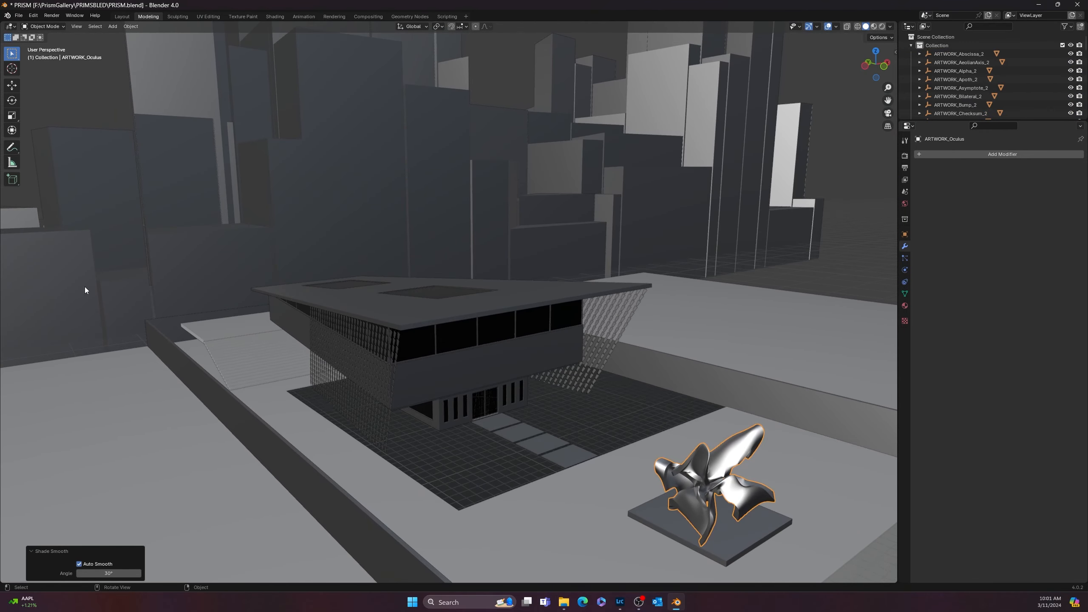
scroll(470, 223, down, 4)
middle_drag(475, 330, 583, 421)
scroll(634, 435, up, 4)
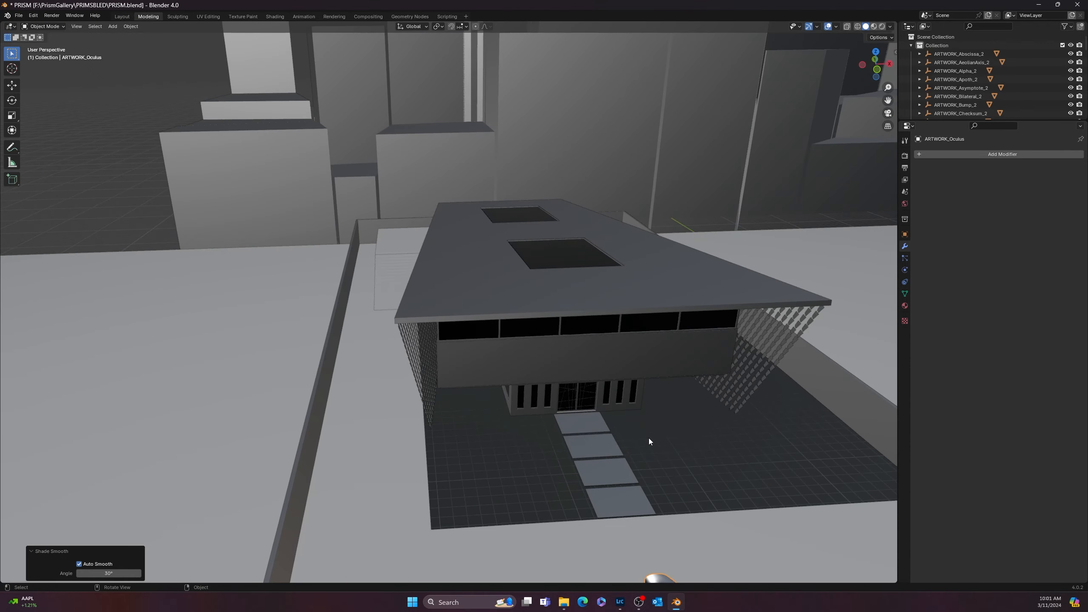
shift+middle_drag(649, 439, 391, 367)
scroll(392, 367, down, 6)
scroll(511, 304, down, 6)
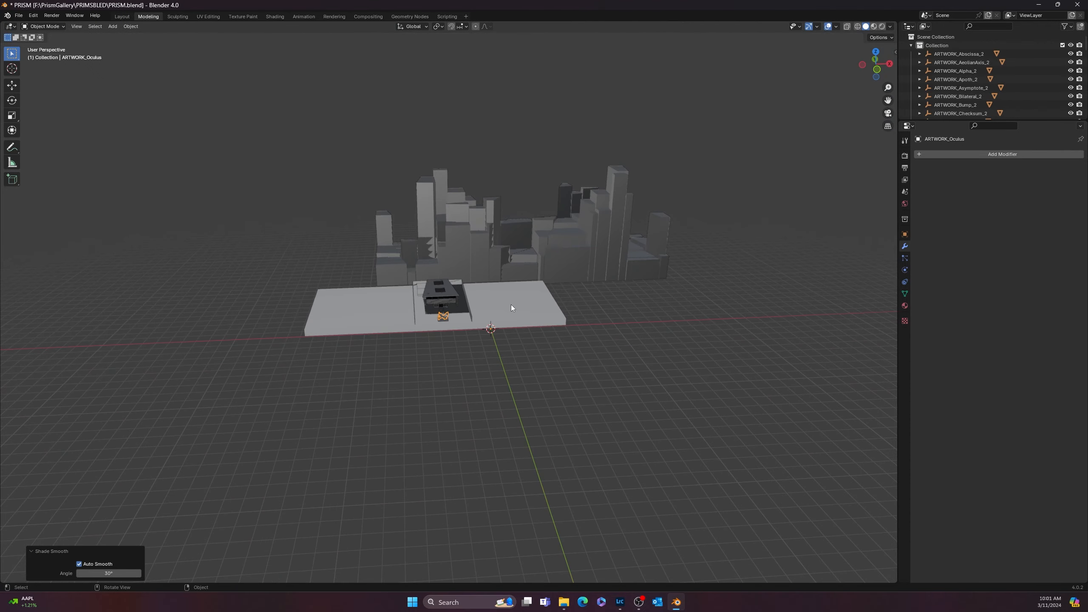
drag(732, 105, 251, 369)
scroll(488, 369, up, 4)
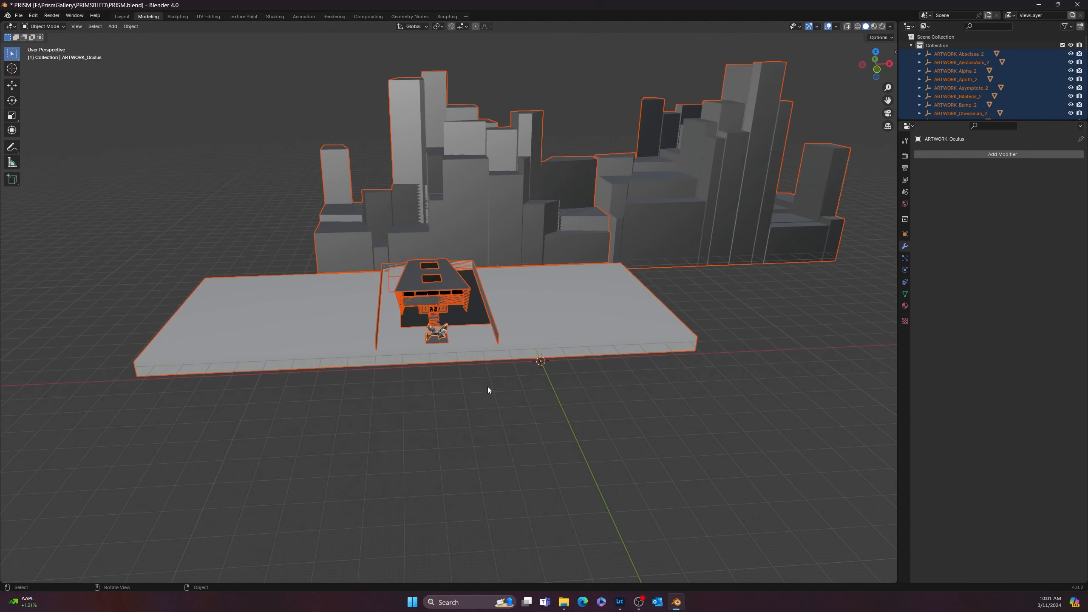
key(Delete)
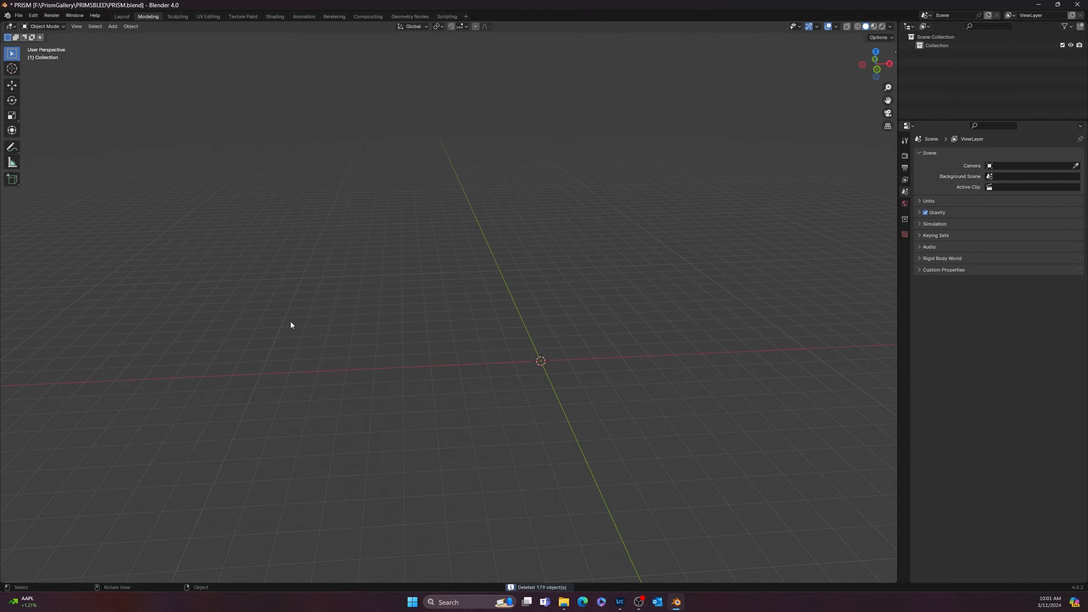
Import all the FBX files from the F:\PrismGallery\PRIMSBLED folder, starting with ARTWORK_Abscissa.fbx
click(18, 15)
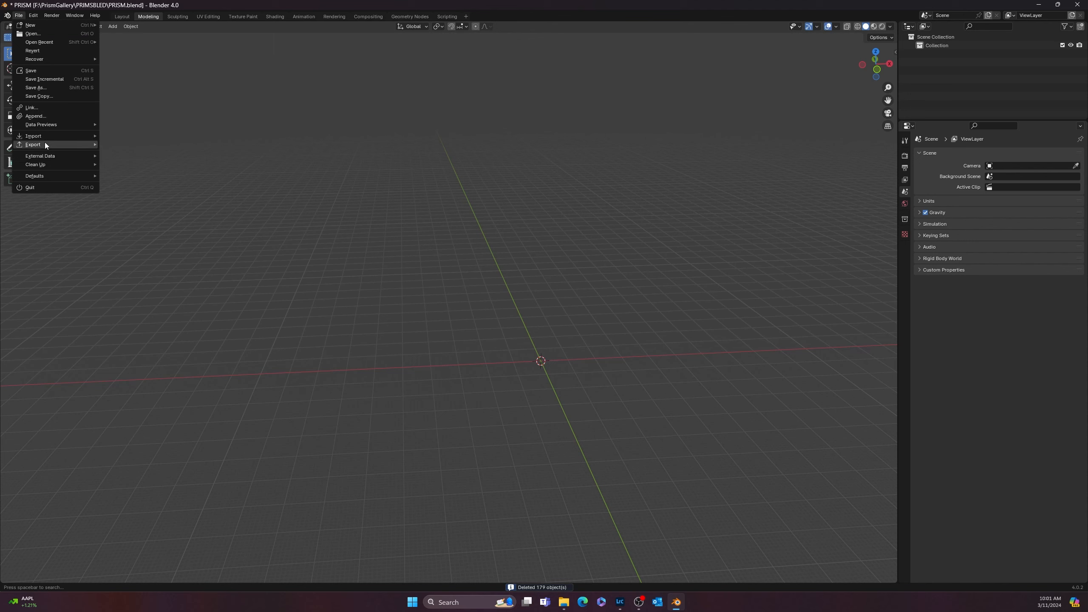
mouse_move(56, 136)
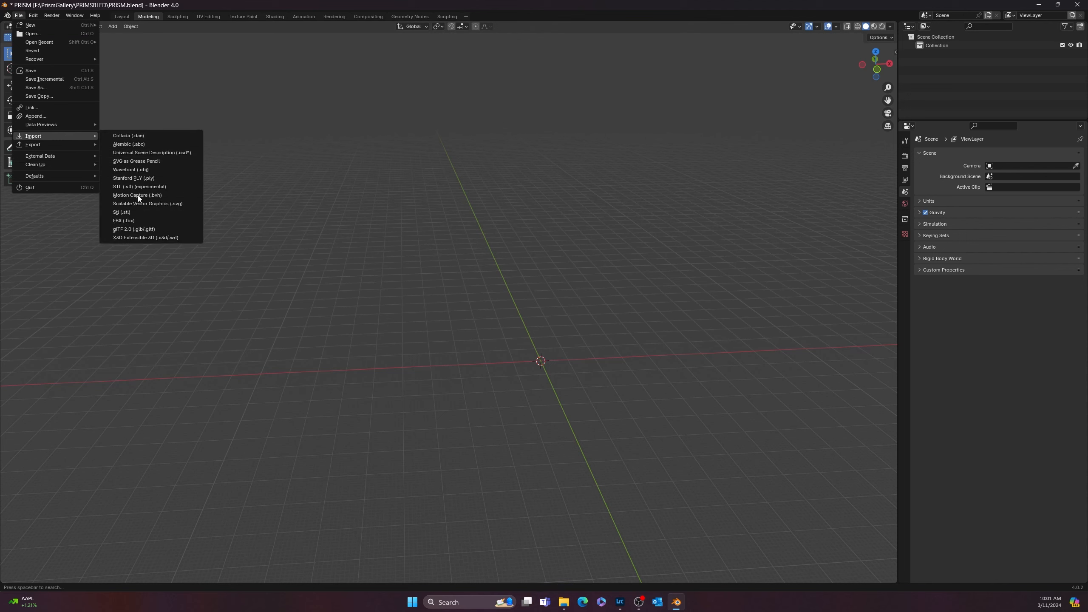
click(127, 221)
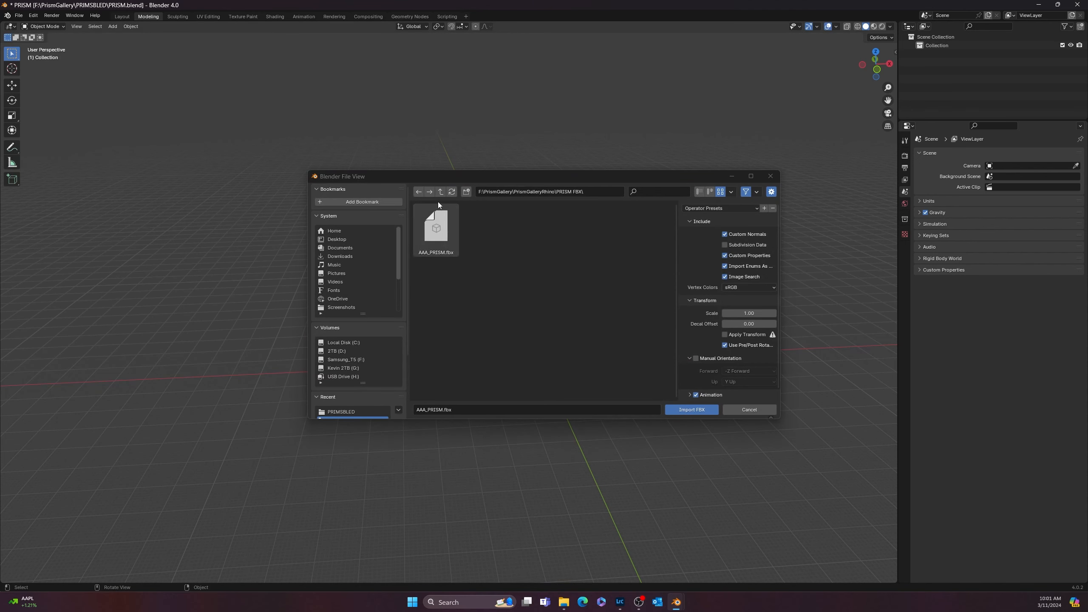
scroll(344, 367, down, 4)
click(345, 344)
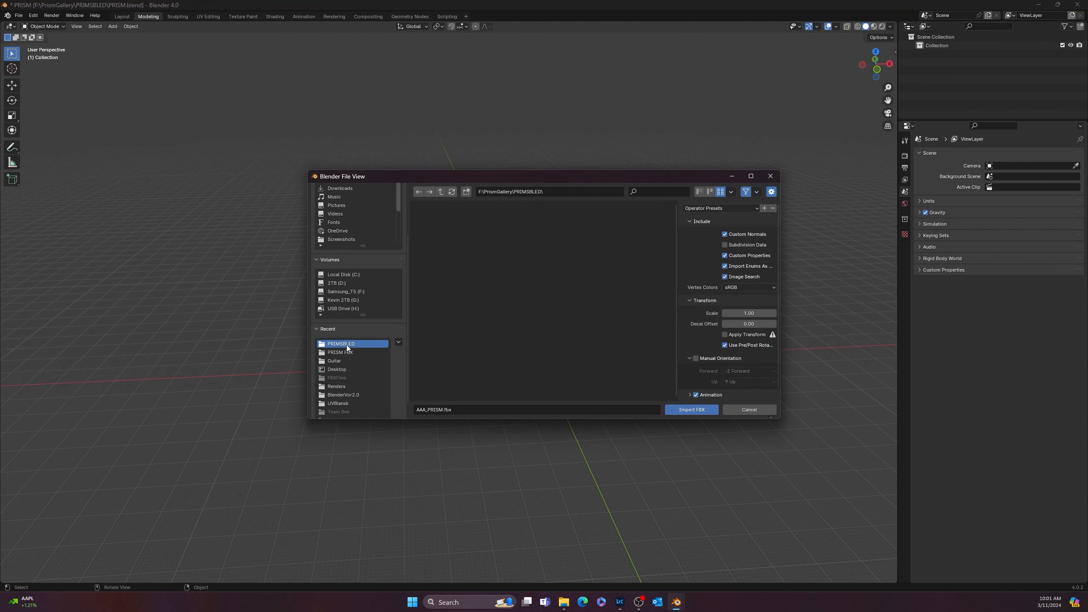
click(499, 249)
scroll(498, 249, down, 20)
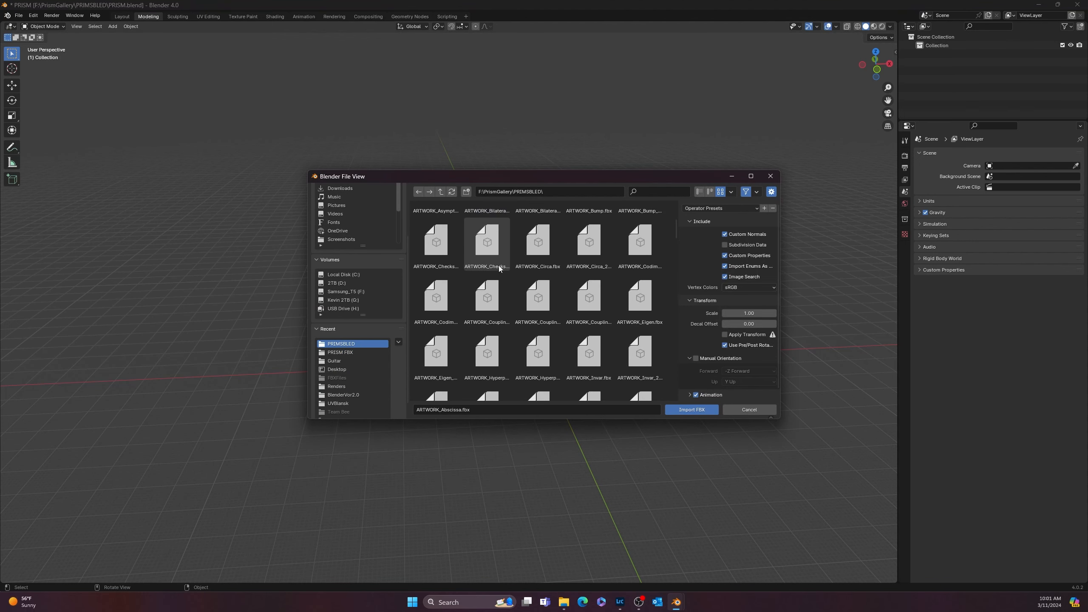
drag(676, 259, 674, 400)
shift+click(642, 379)
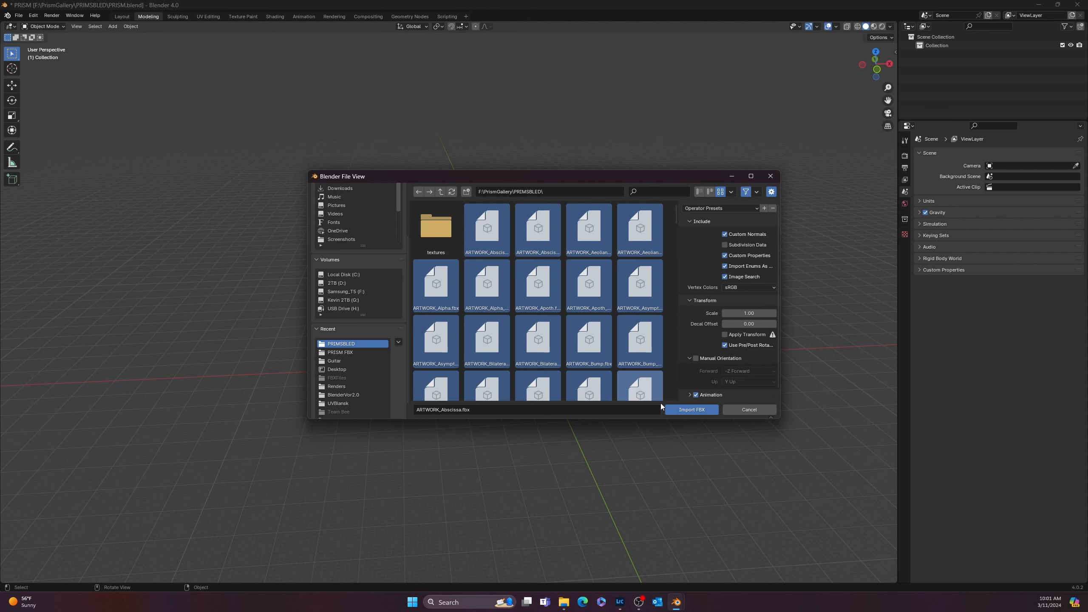
click(689, 413)
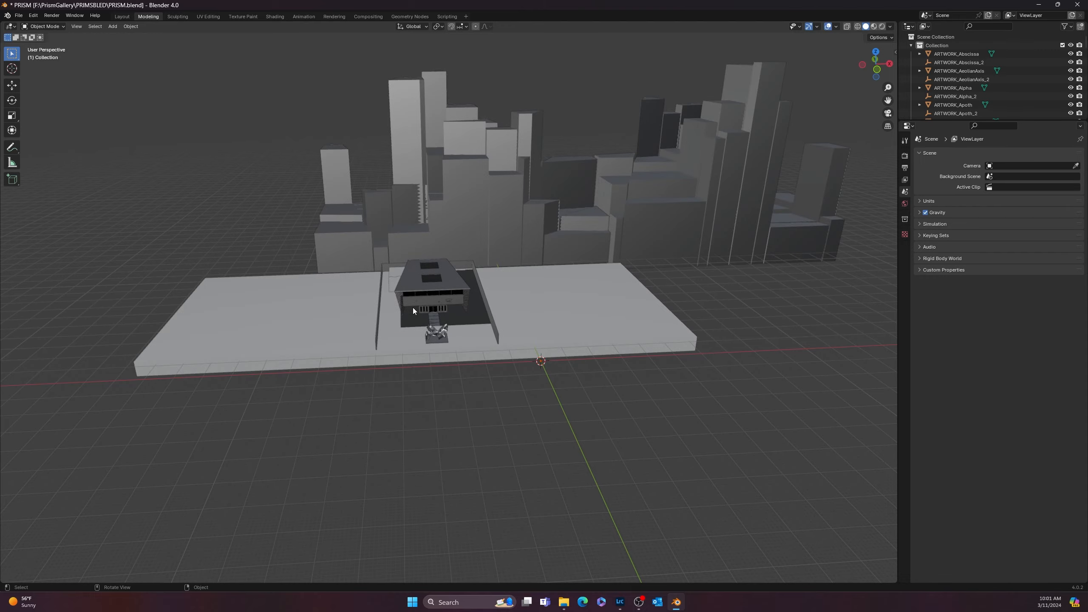
Examine the imported gallery building, sculpture and surrounding city blocks from several angles and distances
middle_drag(288, 255, 601, 413)
scroll(448, 446, up, 2)
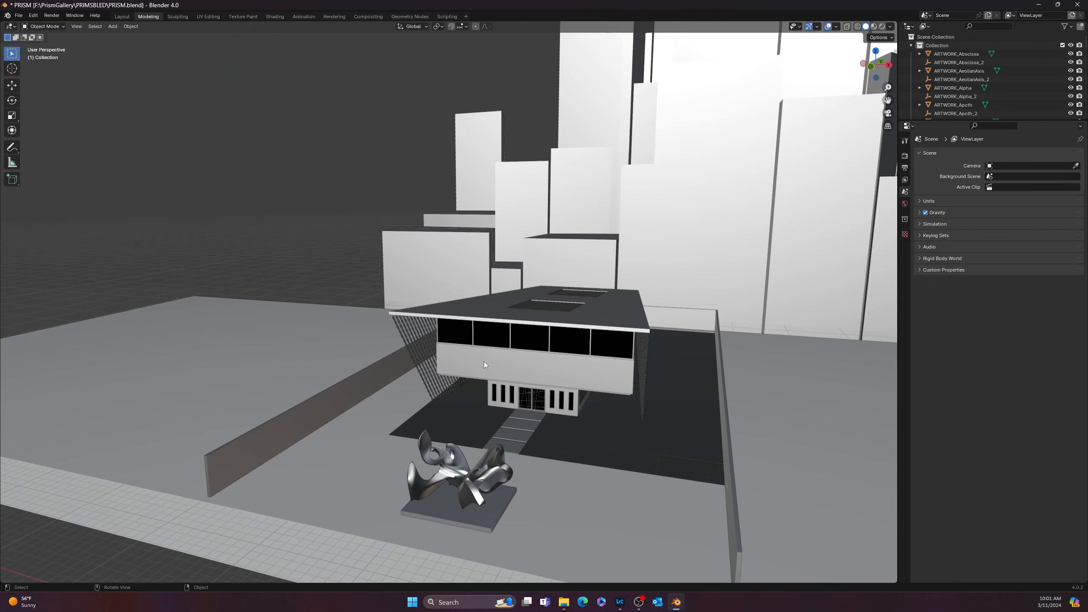
scroll(484, 362, down, 2)
shift+middle_drag(514, 290, 430, 306)
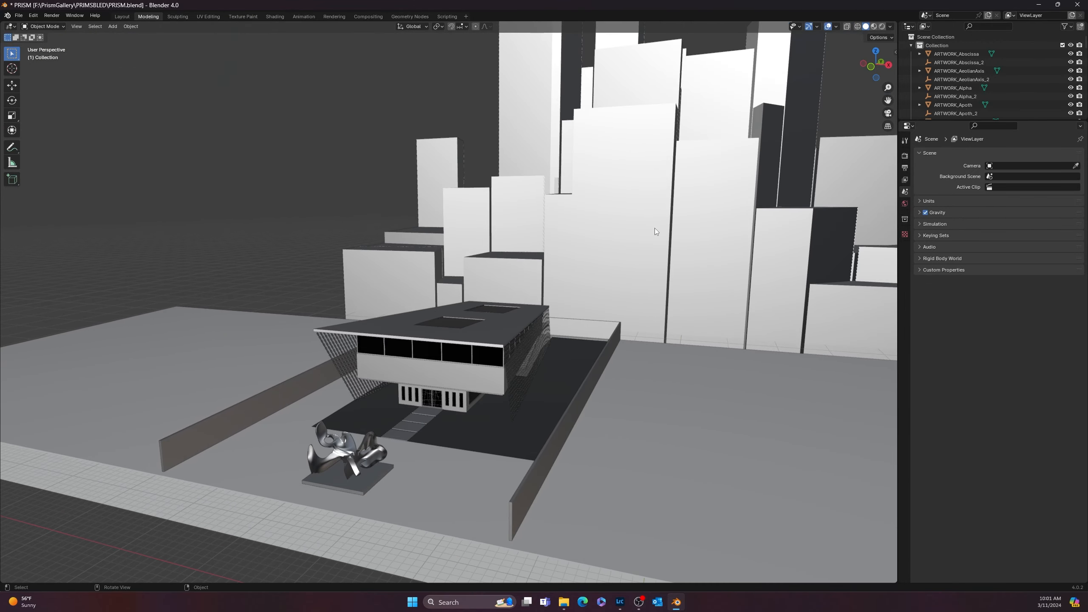
scroll(452, 238, down, 2)
scroll(268, 420, up, 6)
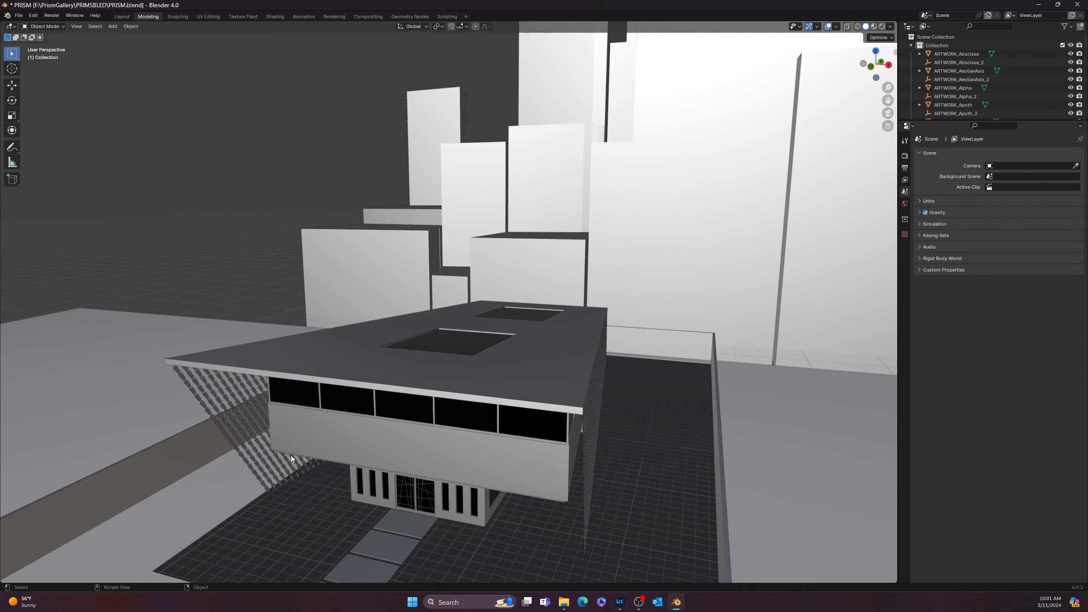
shift+middle_drag(392, 533, 331, 419)
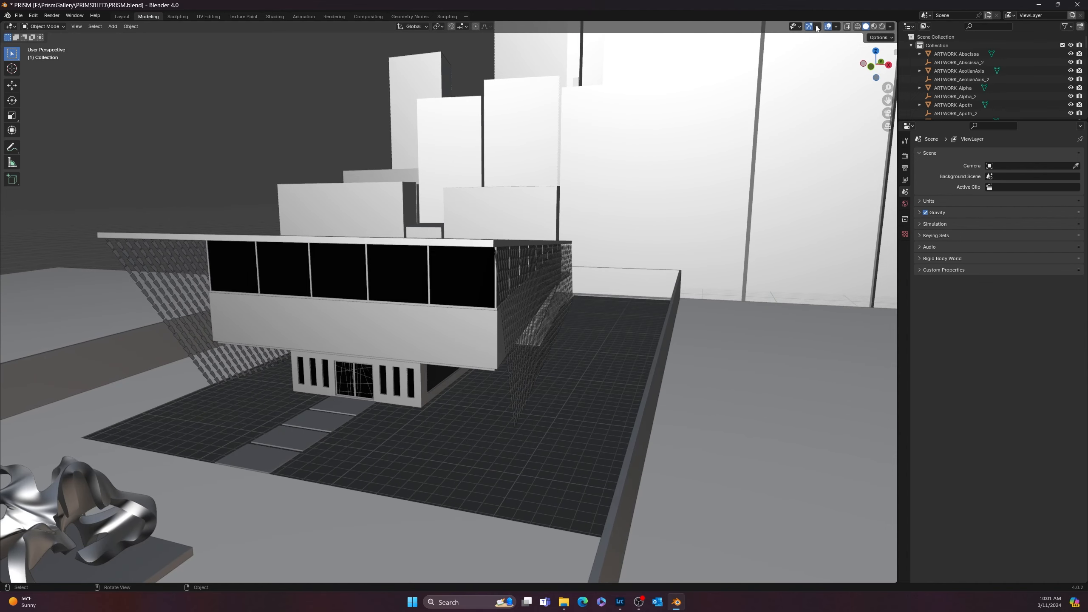
Switch the viewport to wireframe display and inspect the mesh of the slabs along the entrance walkway
click(847, 27)
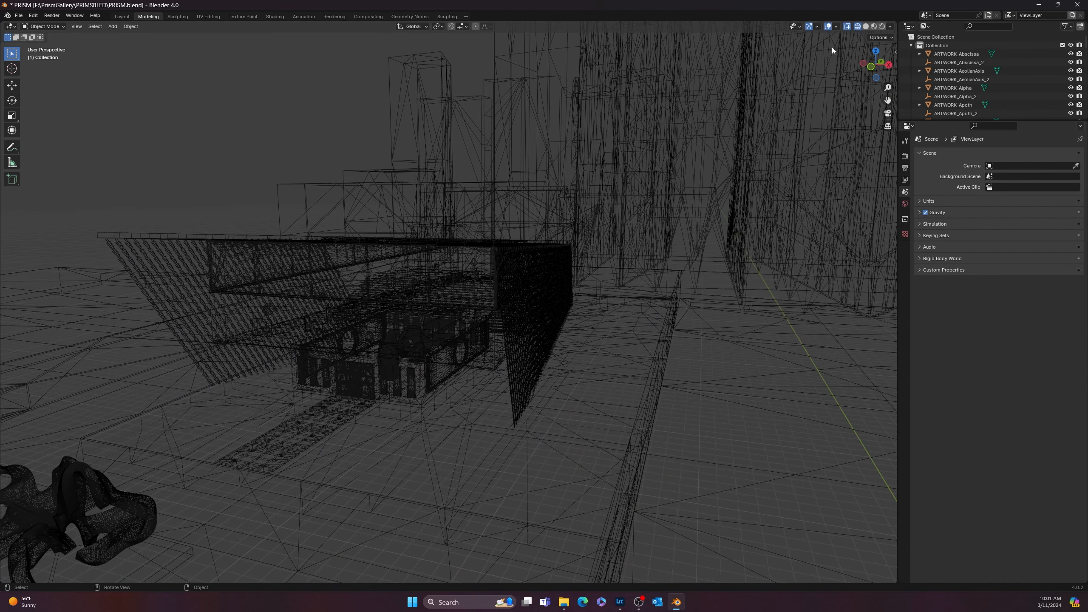
middle_drag(340, 343, 398, 338)
middle_drag(272, 428, 385, 433)
scroll(599, 483, up, 5)
shift+middle_drag(599, 483, 353, 270)
Add a Decimate modifier to the walkway slab ROOF_11 and set it to Planar mode
click(256, 330)
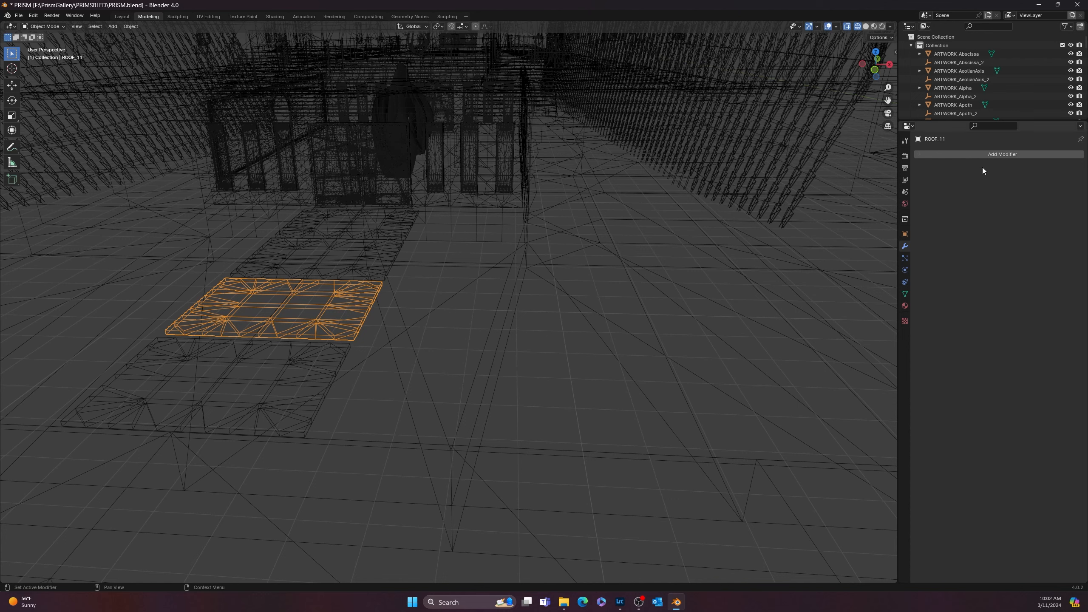
click(999, 154)
mouse_move(998, 154)
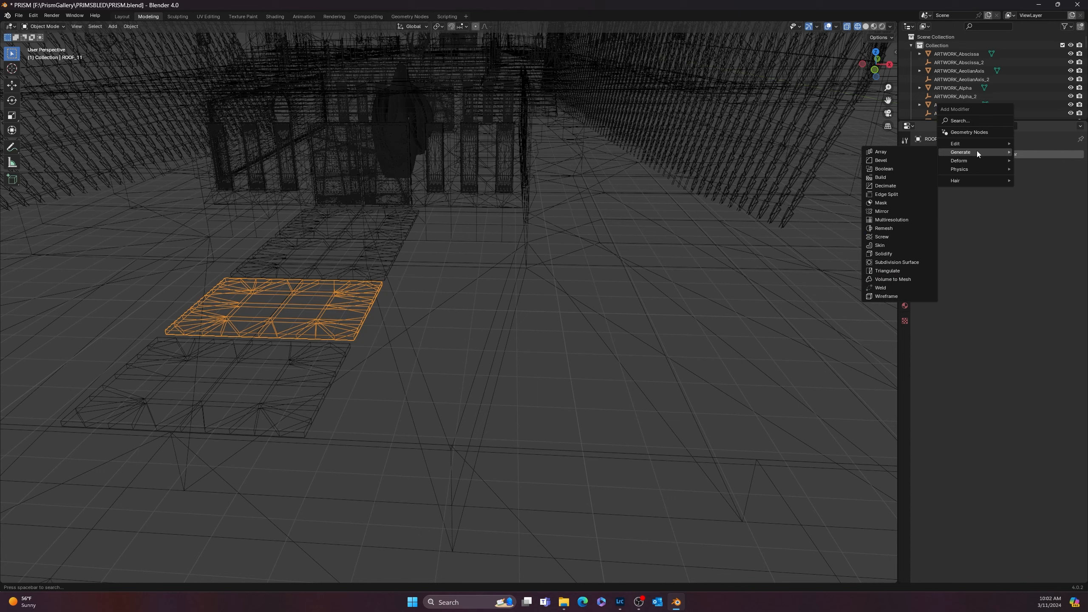
click(900, 185)
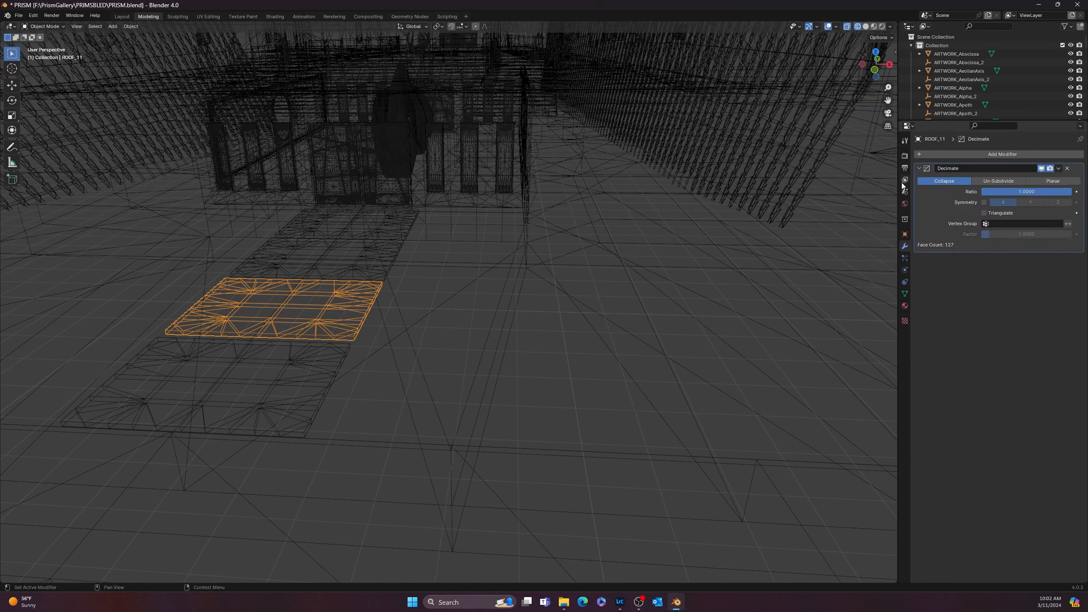
click(1057, 181)
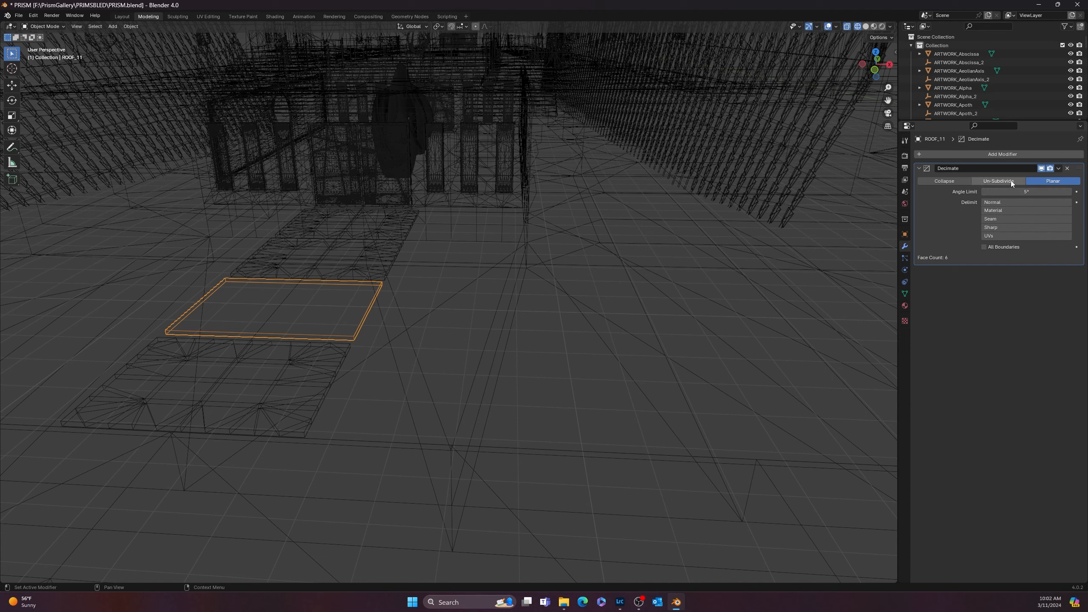
click(1000, 181)
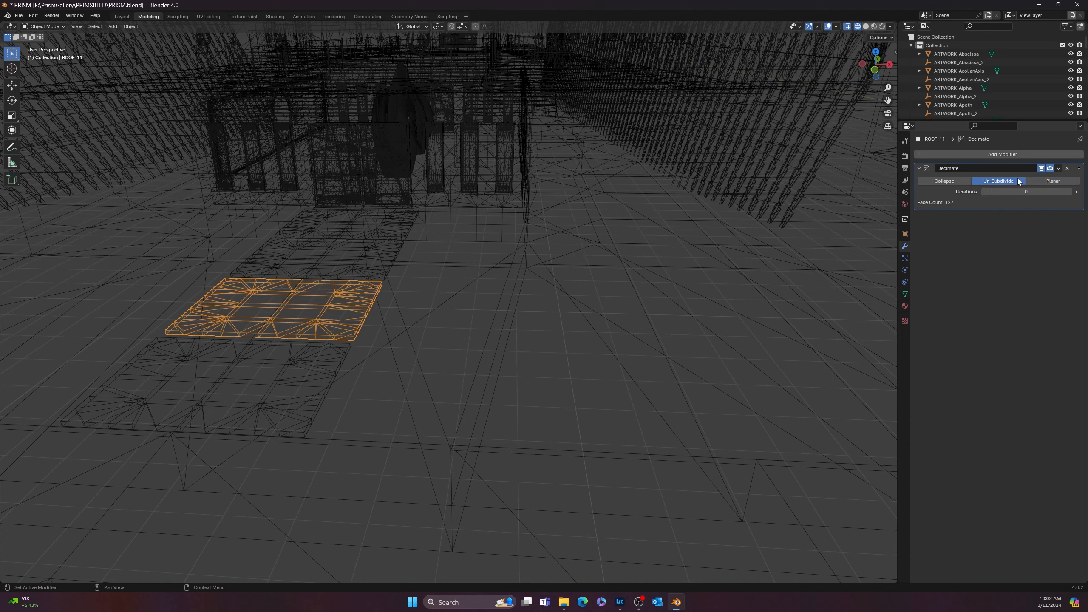
click(1051, 179)
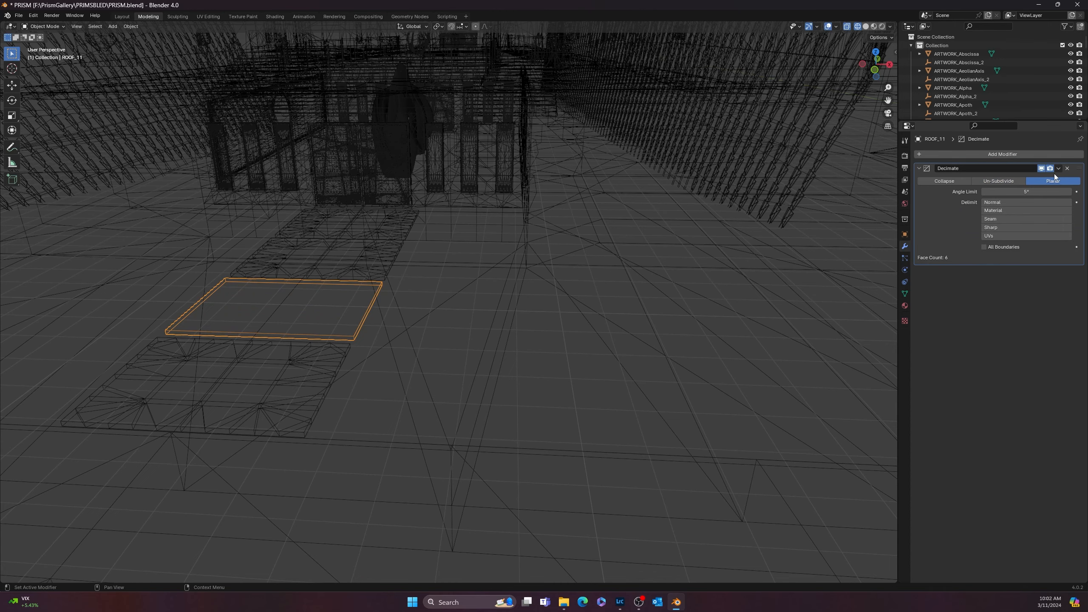
Select the ARTWORK_Invar panel behind the slatted facade and examine its UV layout in the UV Editing workspace
scroll(622, 234, down, 10)
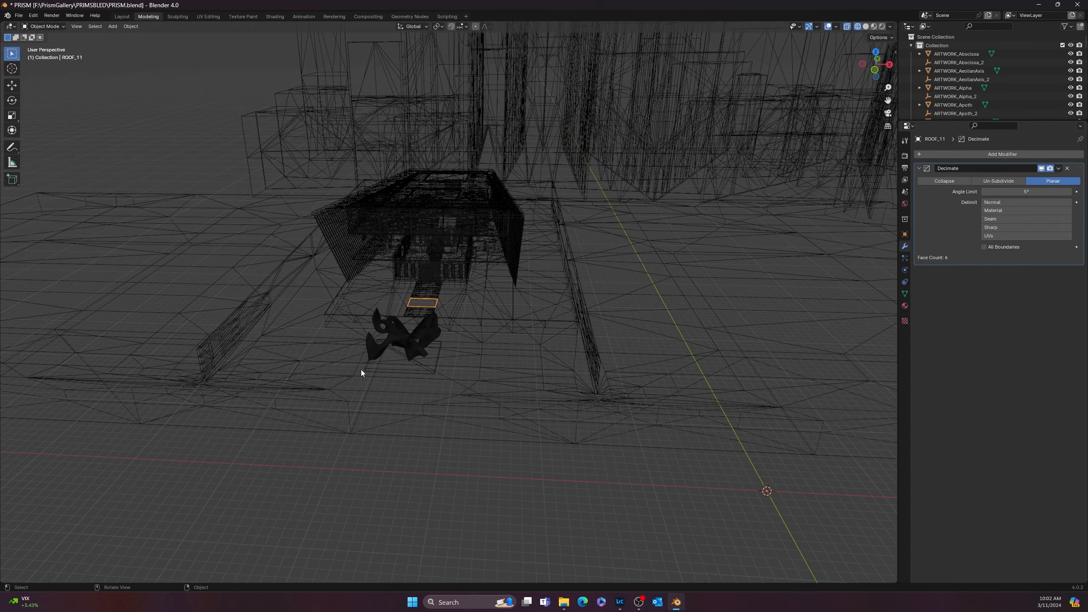
scroll(347, 325, up, 4)
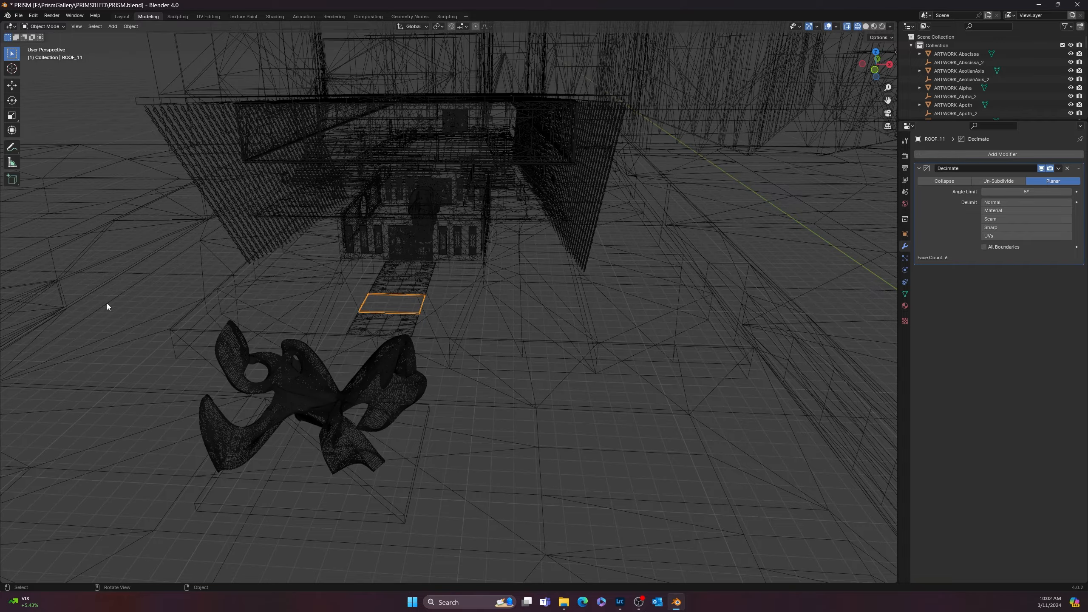
middle_drag(217, 159, 332, 310)
scroll(317, 288, down, 3)
scroll(361, 349, up, 5)
mouse_move(361, 349)
middle_down()
mouse_move(402, 302)
mouse_move(425, 316)
mouse_move(541, 302)
mouse_move(550, 253)
middle_up()
shift+middle_drag(575, 184, 484, 274)
middle_drag(484, 274, 600, 275)
scroll(476, 343, up, 5)
click(474, 356)
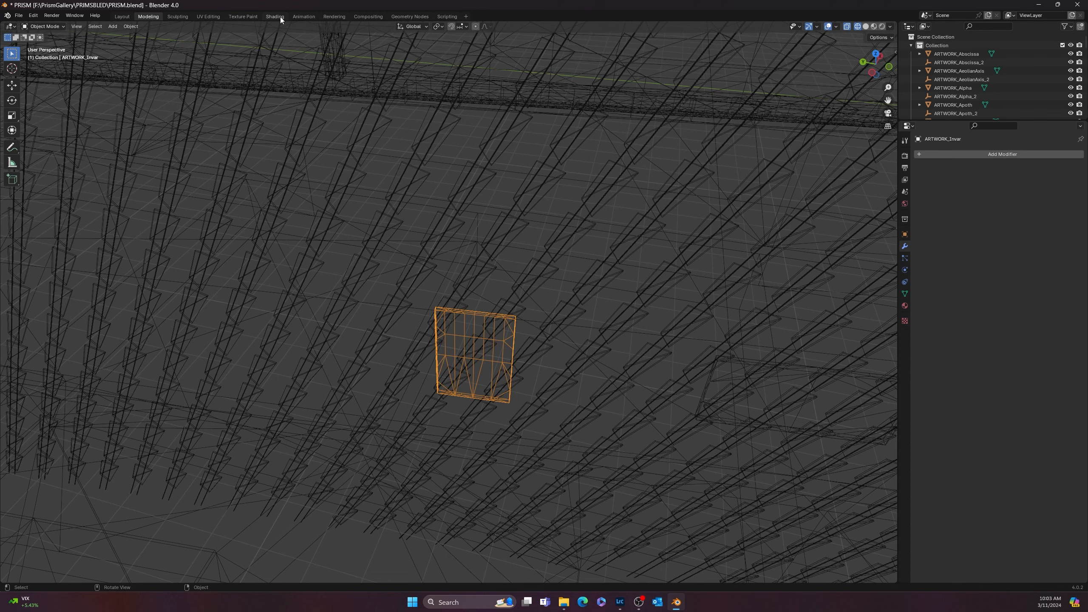
click(212, 16)
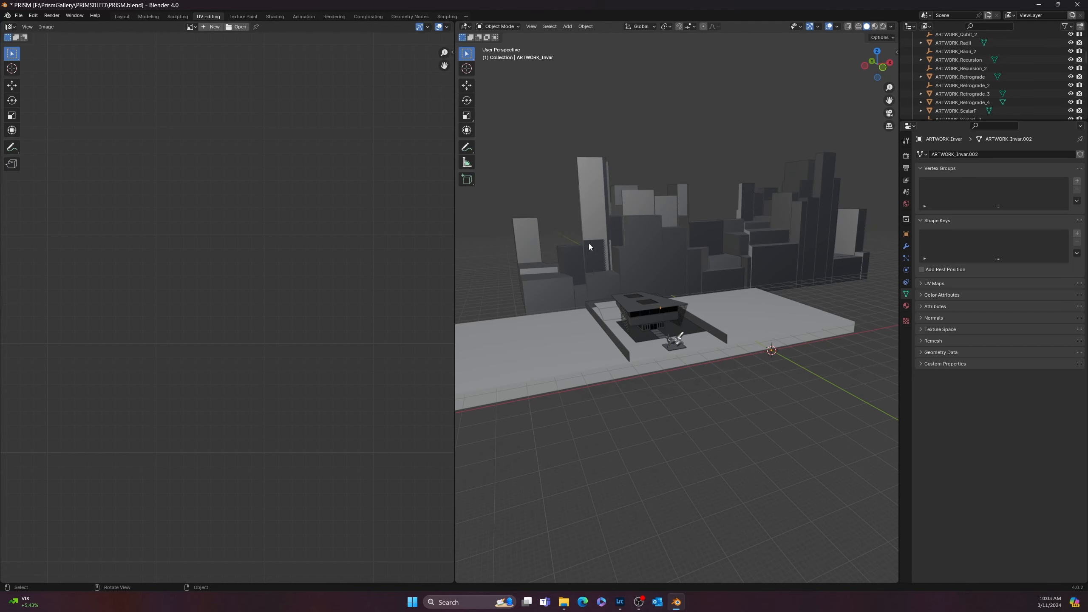
key(Tab)
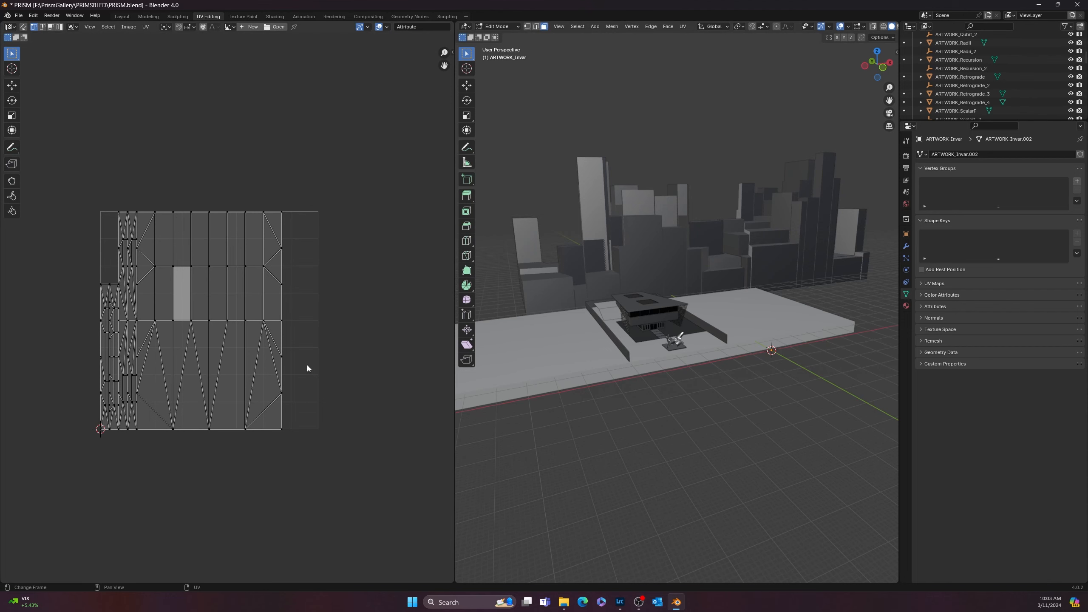
scroll(208, 205, up, 3)
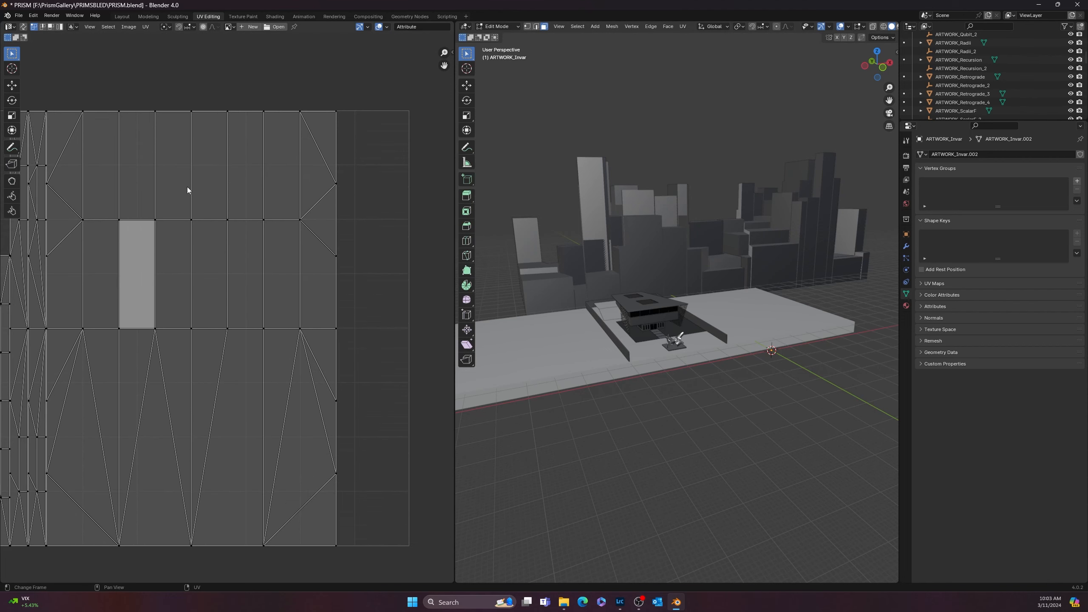
scroll(661, 325, up, 8)
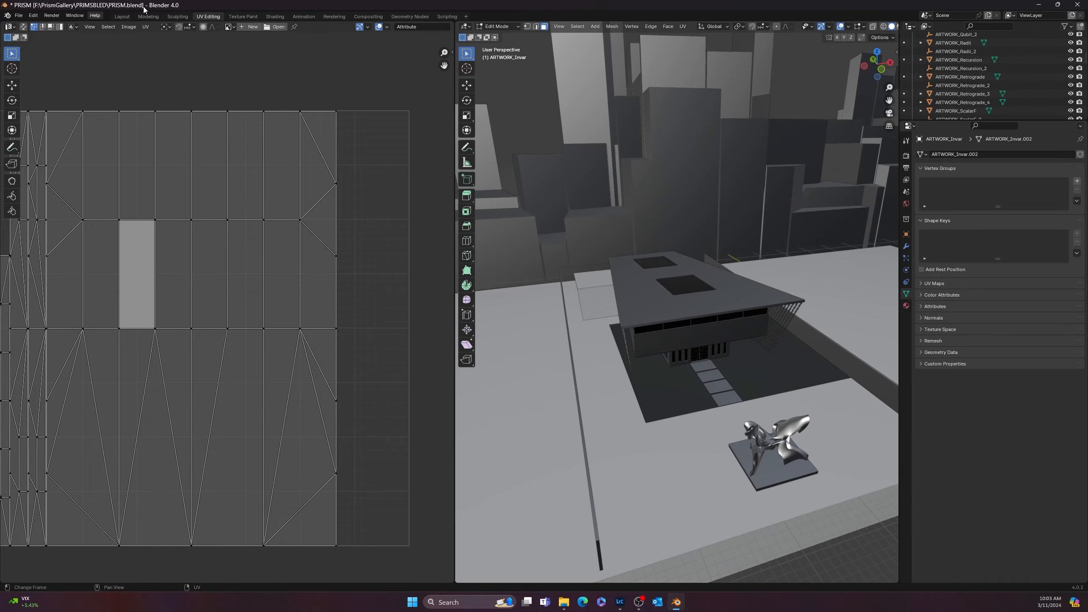
Return to the Modeling workspace and switch ARTWORK_Invar back to Object Mode
click(154, 17)
scroll(441, 274, down, 8)
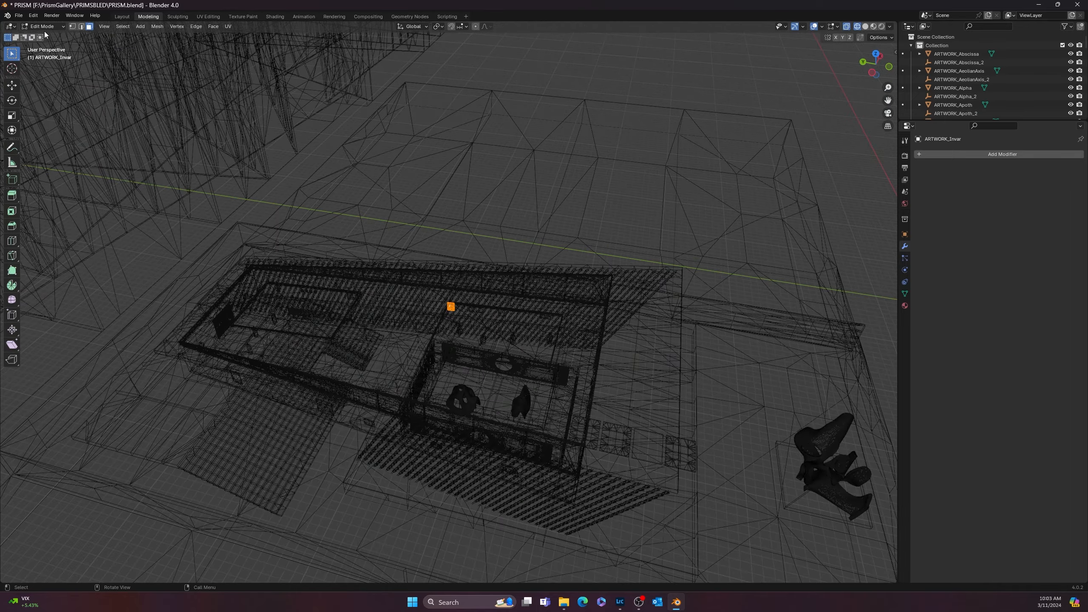
click(50, 27)
click(50, 37)
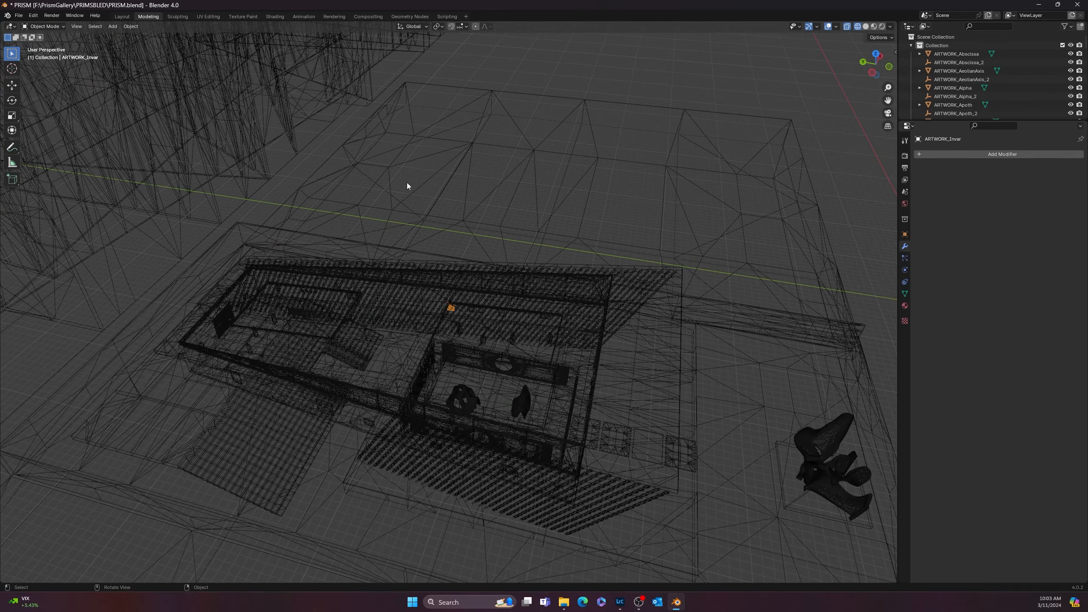
Hide the large ARTWORK_Oculus sculpture standing in front of the gallery
middle_drag(407, 186, 545, 381)
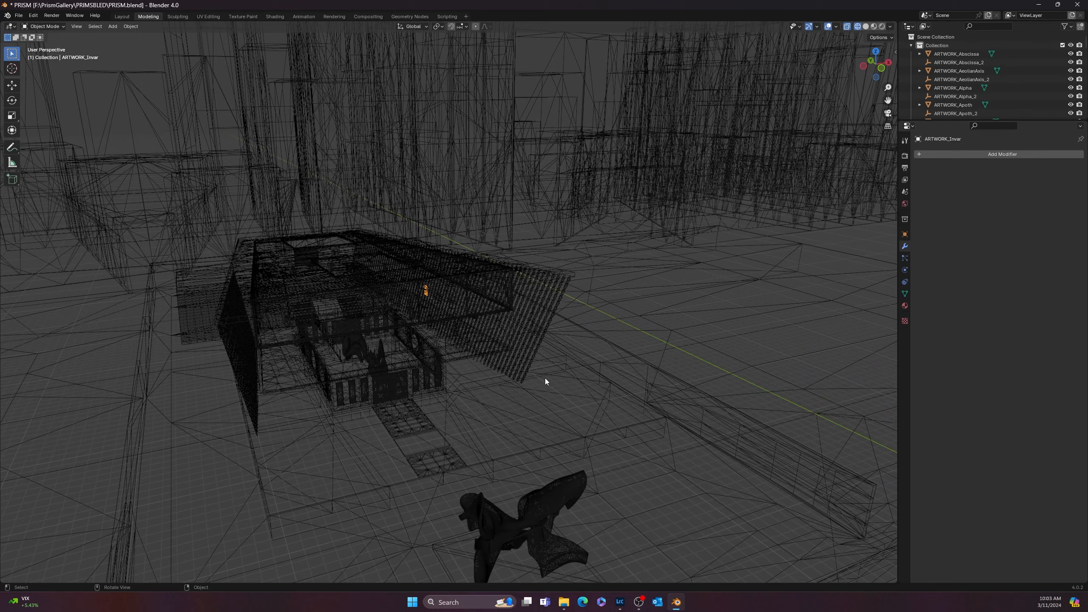
shift+middle_drag(594, 421, 595, 334)
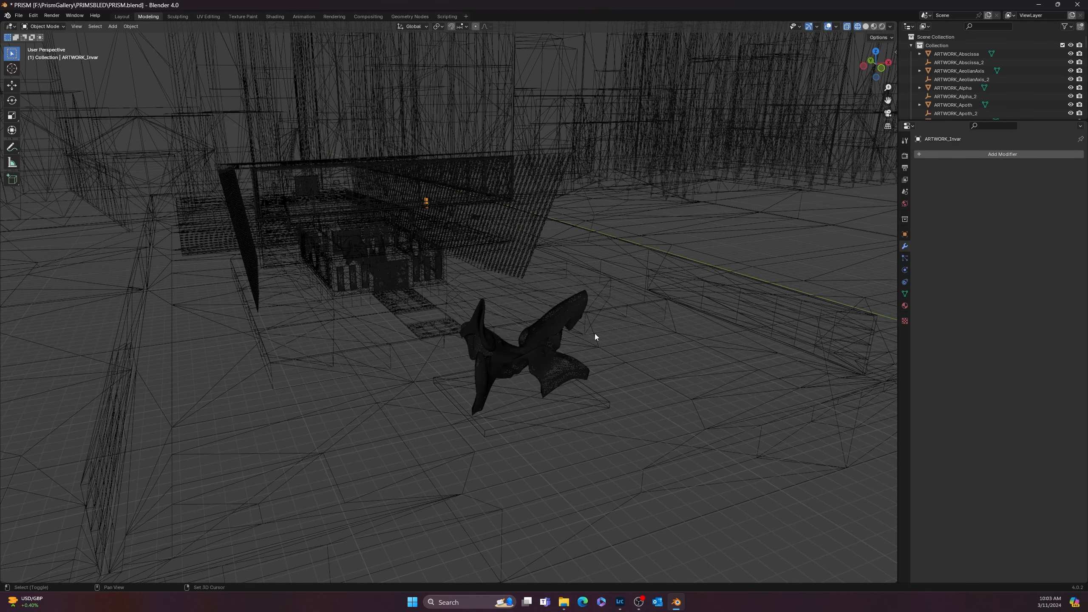
click(506, 353)
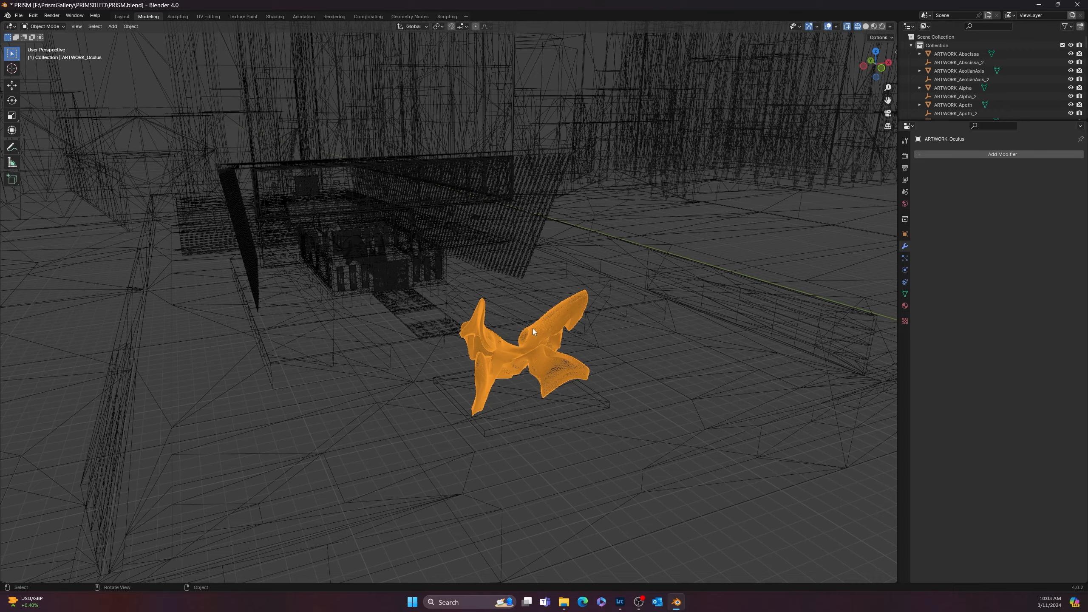
key(h)
Hide the tall ARTWORK_Vinculum sculpture inside the gallery hall
middle_drag(328, 272, 340, 293)
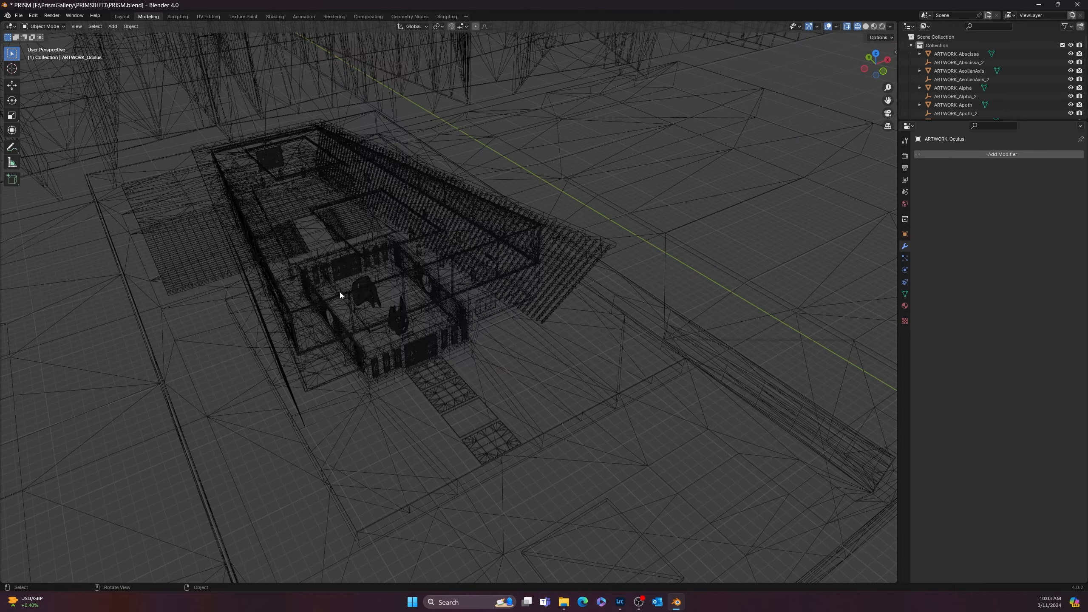
scroll(343, 293, up, 6)
scroll(379, 305, up, 2)
middle_drag(299, 347, 359, 342)
scroll(359, 342, up, 2)
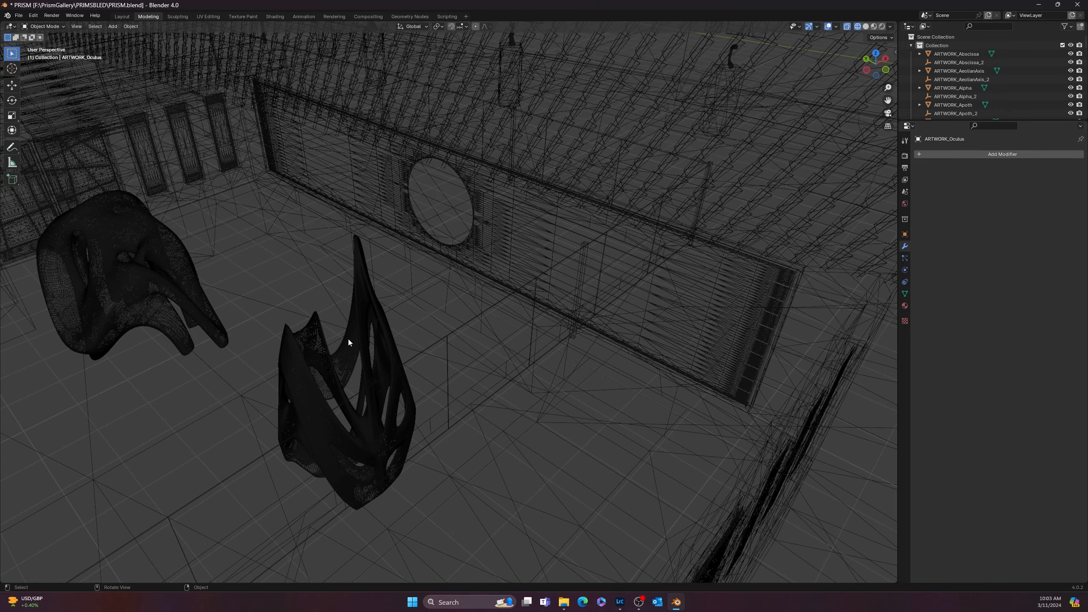
click(324, 351)
key(h)
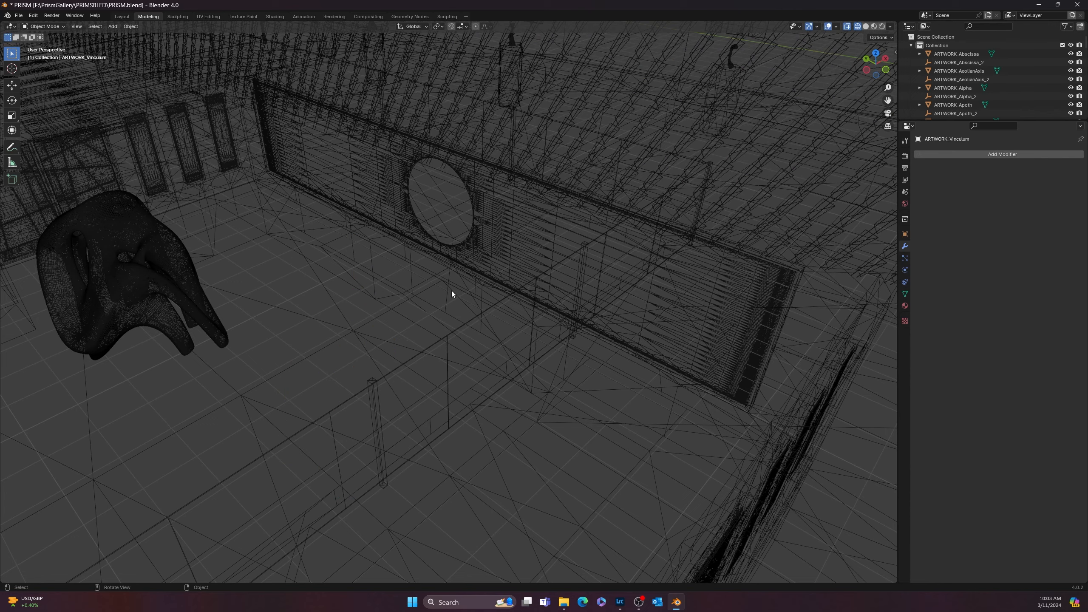
Hide the other large, densely meshed sculpture inside the gallery hall
middle_drag(415, 245, 442, 239)
scroll(442, 238, up, 5)
scroll(561, 127, up, 5)
scroll(561, 127, up, 2)
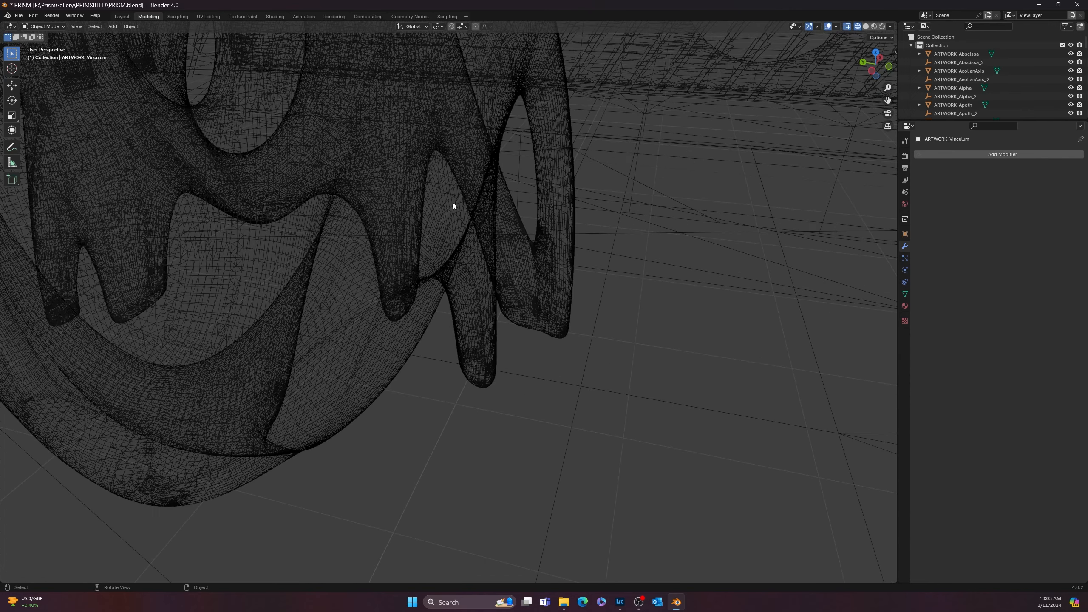
click(491, 206)
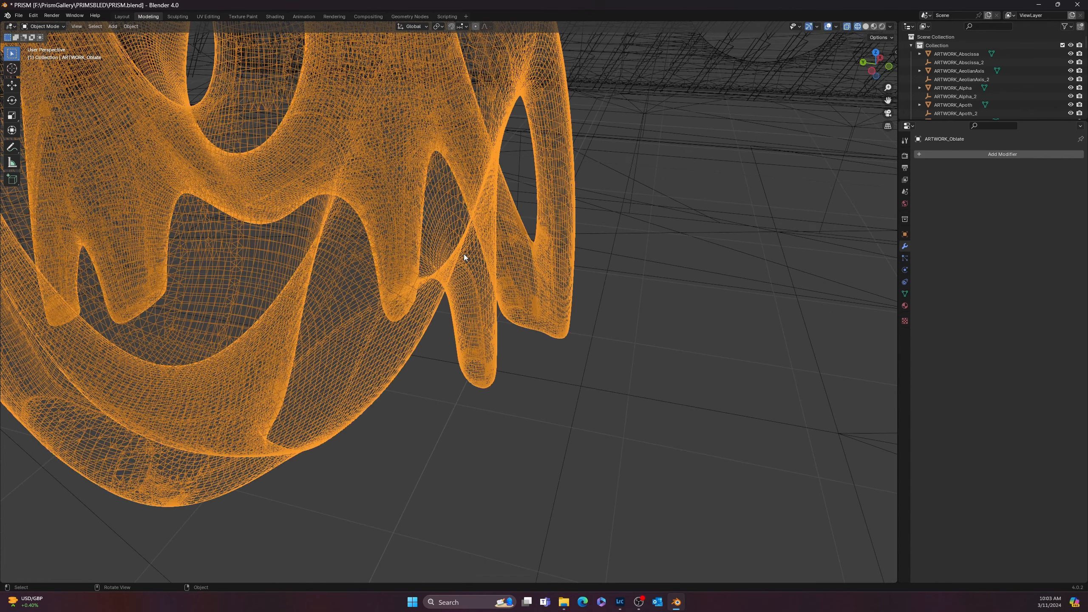
key(h)
Hide the Visualization and ARTWORK_Alpha sculptures on the pedestals beside the glass wall with the round opening
scroll(629, 264, down, 8)
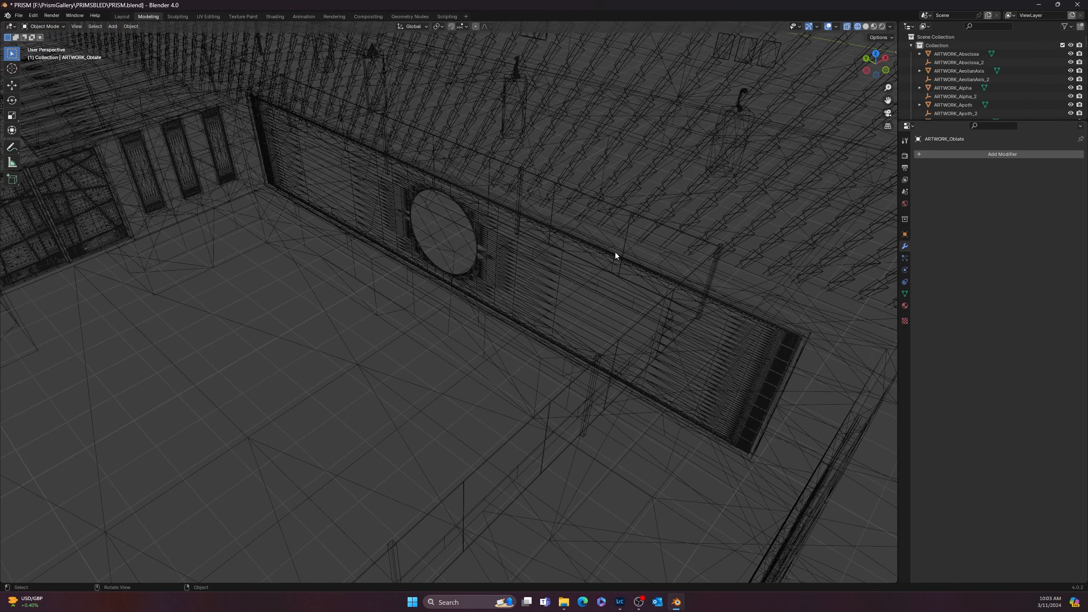
scroll(523, 273, up, 5)
click(540, 236)
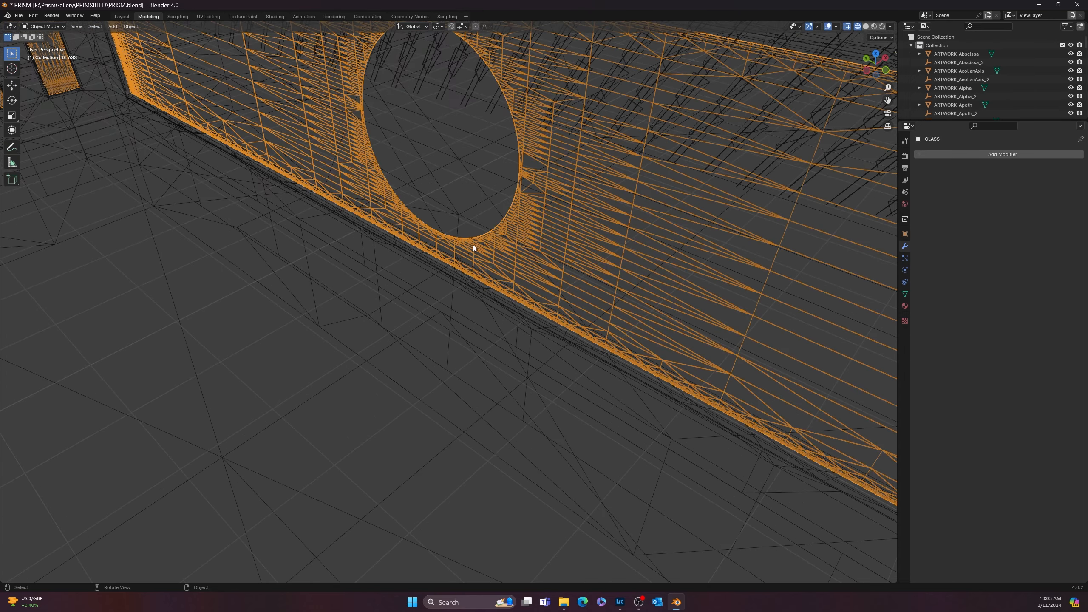
scroll(467, 247, down, 3)
middle_drag(510, 222, 272, 201)
click(339, 194)
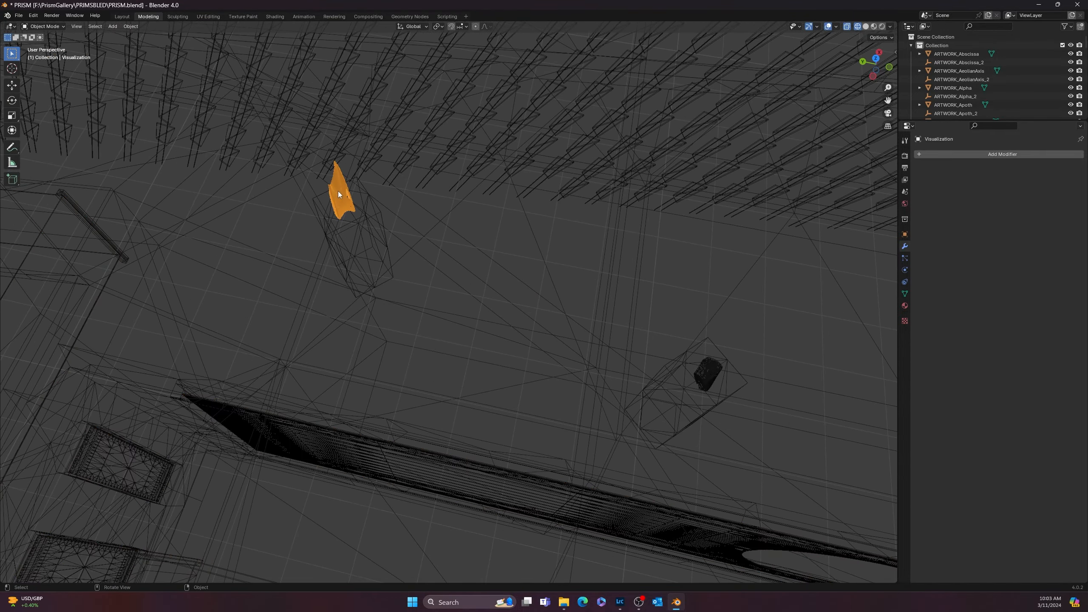
key(h)
click(716, 373)
key(h)
Hide the ARTWORK_Codimension sculpture on its pedestal and the next artwork near the end of the glass wall
scroll(642, 391, down, 6)
scroll(801, 307, up, 4)
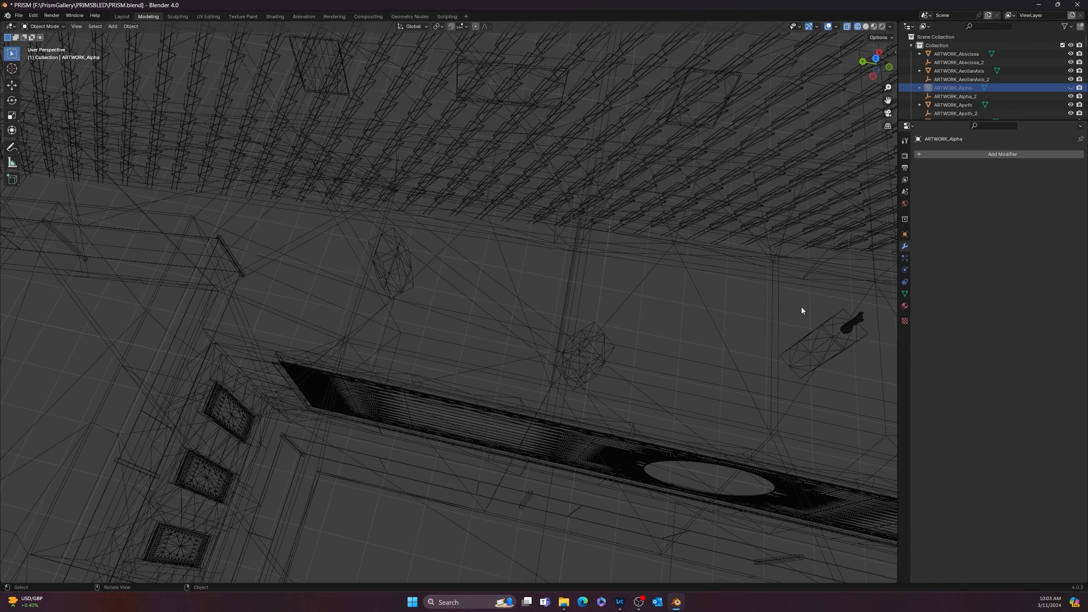
click(856, 324)
key(h)
scroll(705, 379, down, 5)
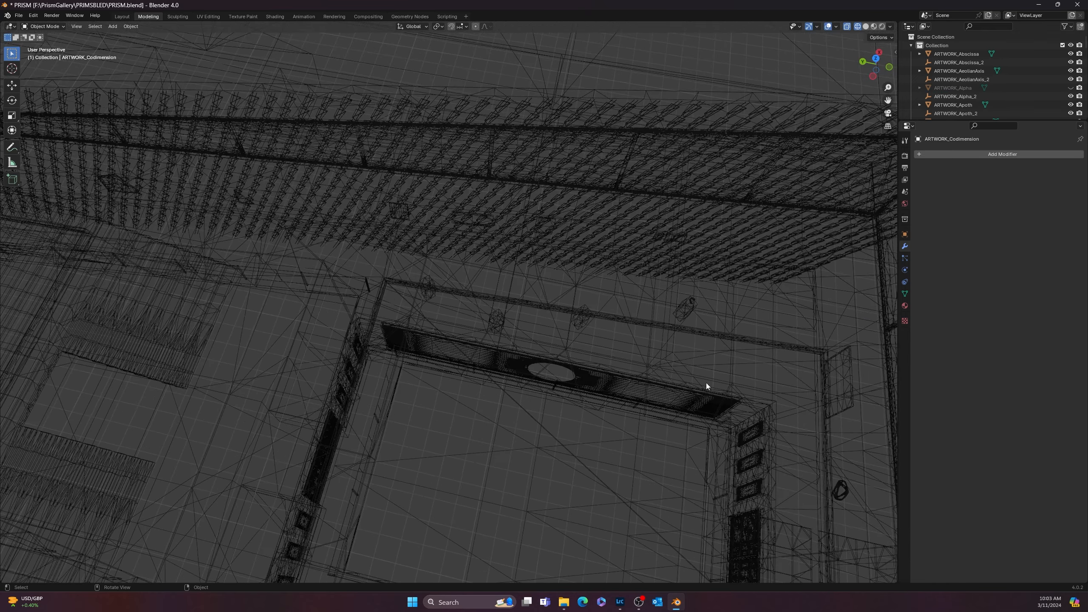
middle_drag(717, 430, 733, 437)
click(885, 410)
key(h)
Hide the ARTWORK_Monomial sculpture on its pedestal
middle_drag(395, 462, 471, 402)
shift+middle_drag(474, 477, 491, 411)
scroll(412, 469, up, 1)
shift+middle_drag(387, 487, 506, 263)
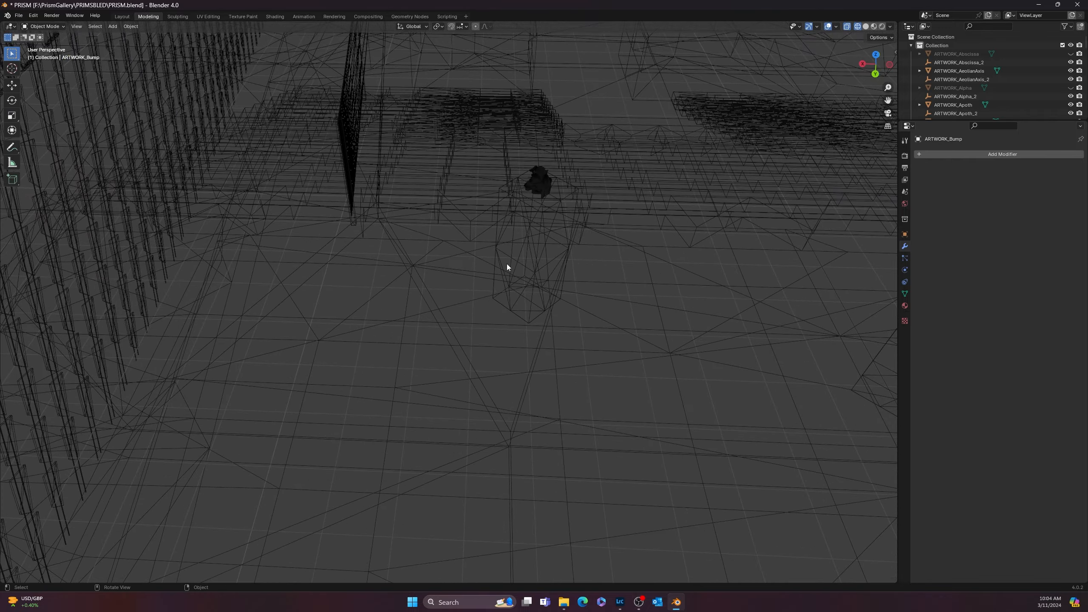
click(537, 188)
click(592, 273)
shift+middle_drag(592, 273, 665, 362)
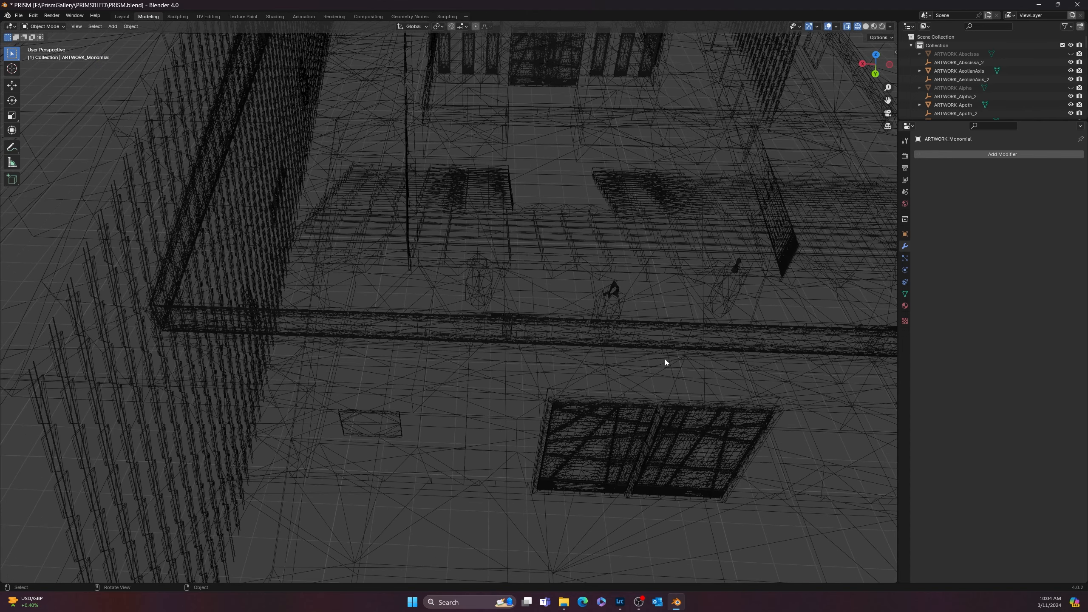
Hide the two remaining sculptures on the neighbouring pedestals, including ARTWORK_Circa
click(617, 290)
key(h)
click(736, 269)
key(h)
Inspect the gallery hall, walkway and surrounding city blocks in wireframe for remaining dense meshes
scroll(514, 335, down, 4)
middle_drag(735, 268, 494, 367)
scroll(500, 362, up, 4)
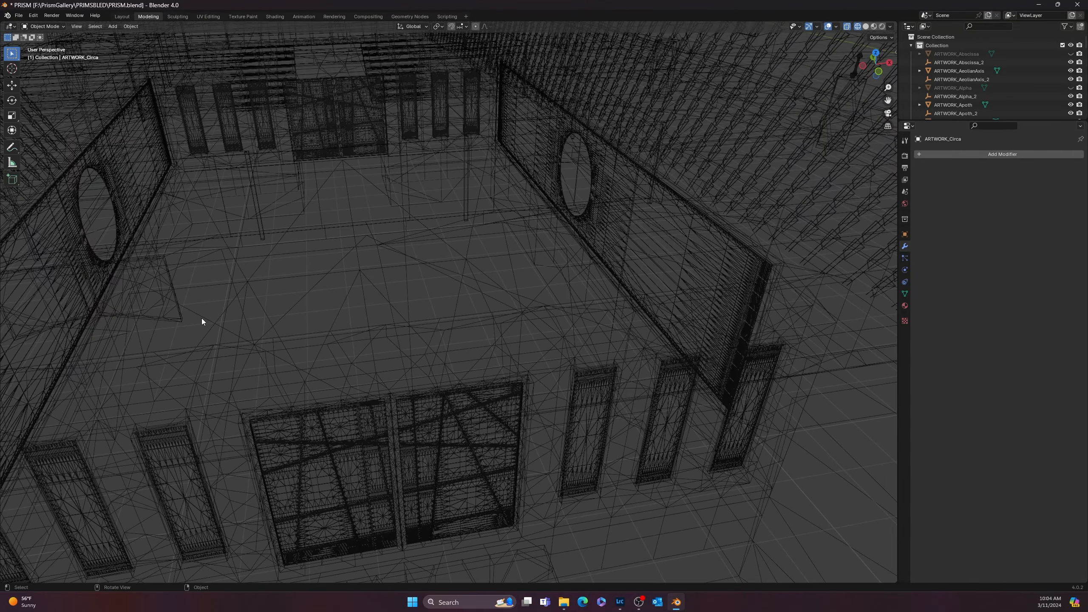
scroll(323, 371, down, 3)
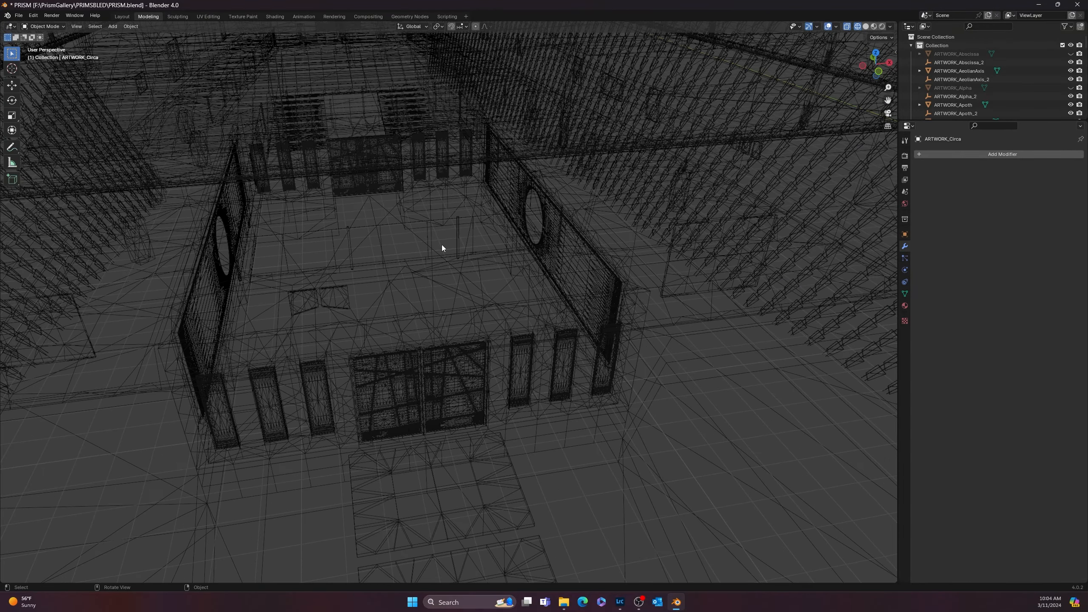
middle_drag(366, 295, 373, 284)
scroll(443, 283, down, 4)
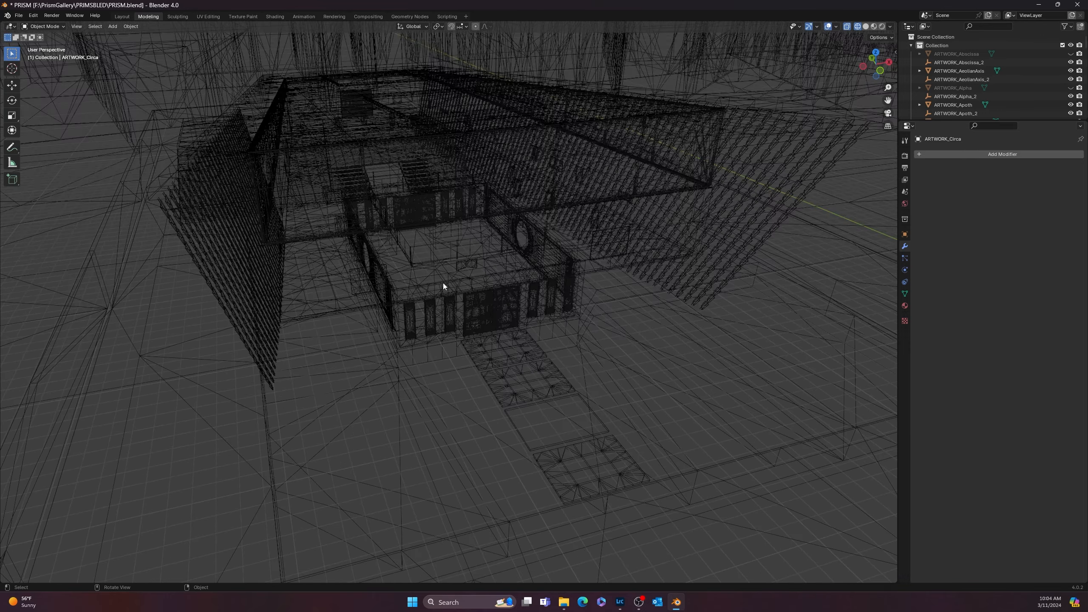
middle_drag(499, 301, 455, 242)
scroll(505, 289, down, 4)
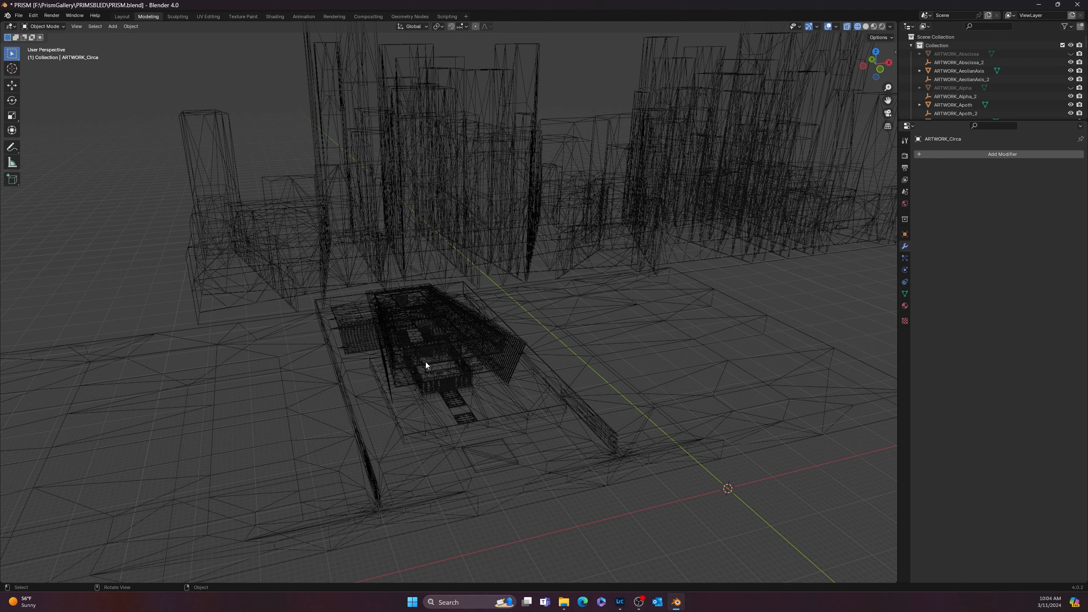
Add a Decimate modifier to the outermost slab of the entrance walkway and set it to Planar mode
click(467, 419)
click(999, 154)
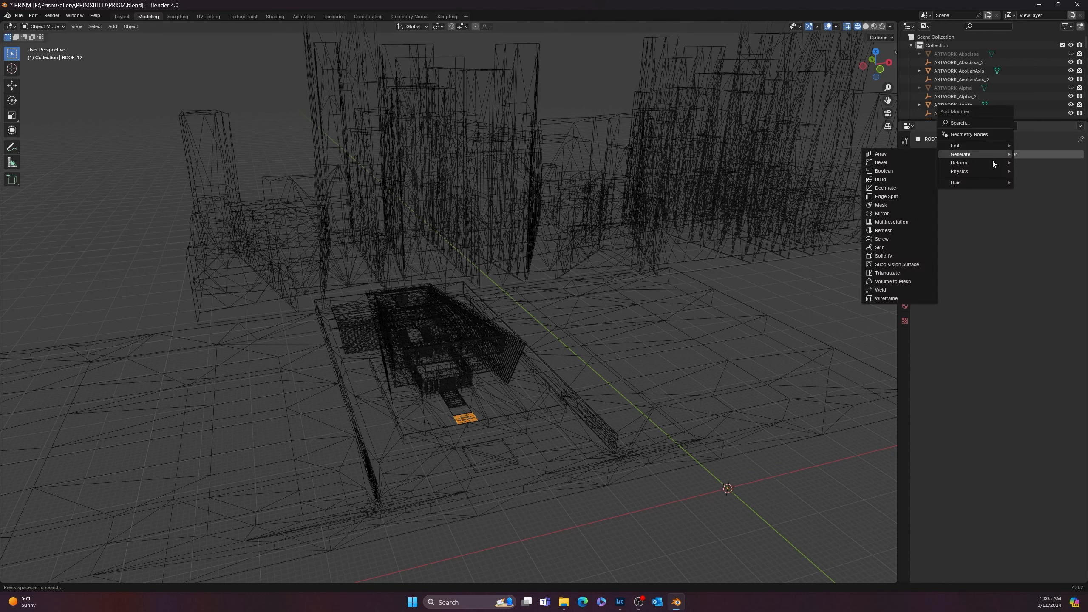
mouse_move(995, 153)
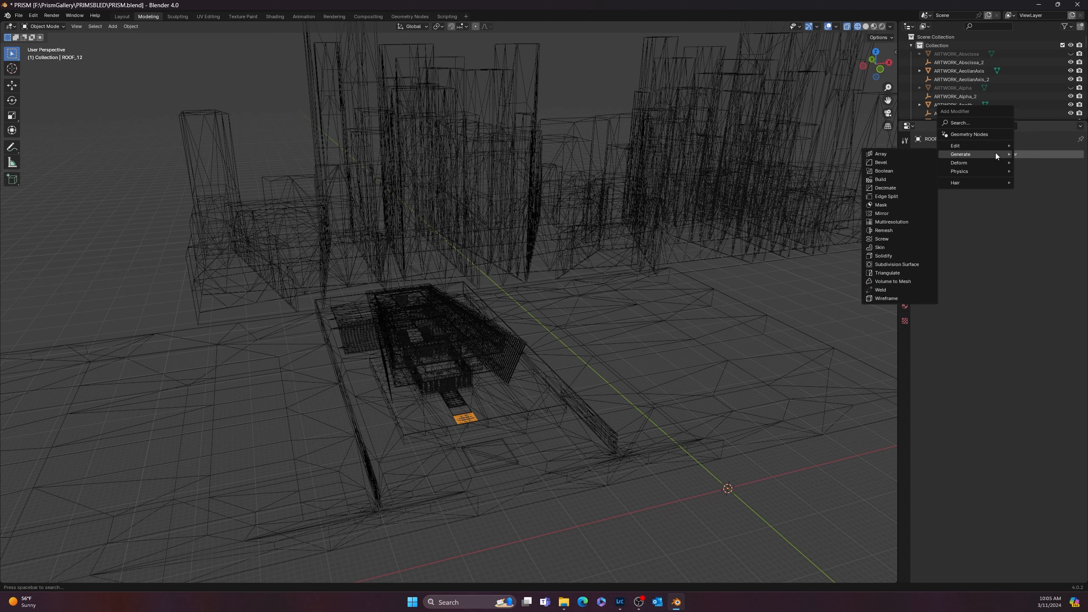
click(883, 188)
click(1059, 168)
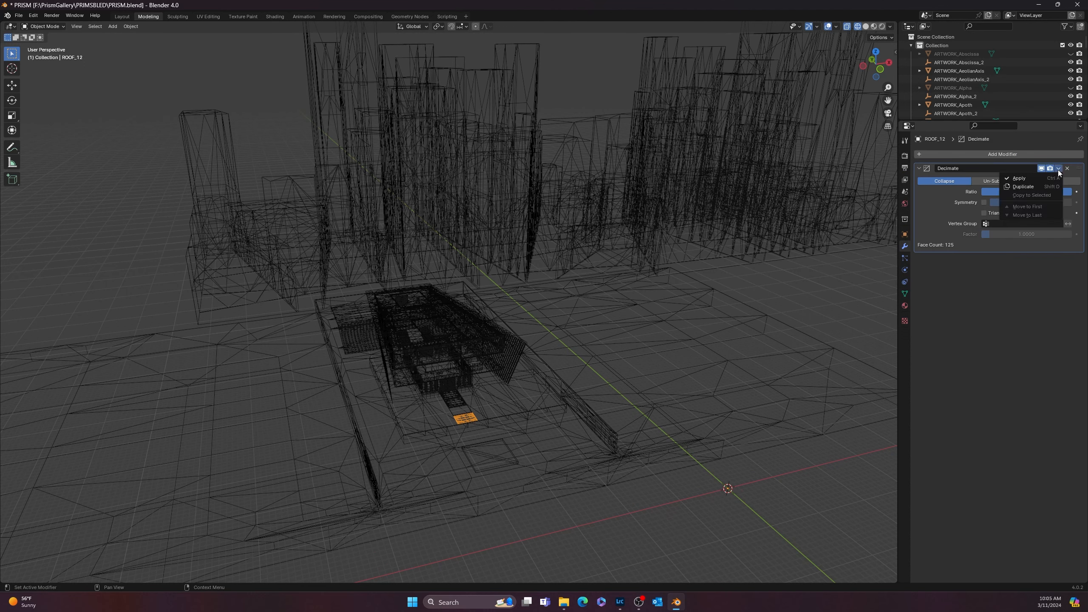
key(Escape)
click(1053, 181)
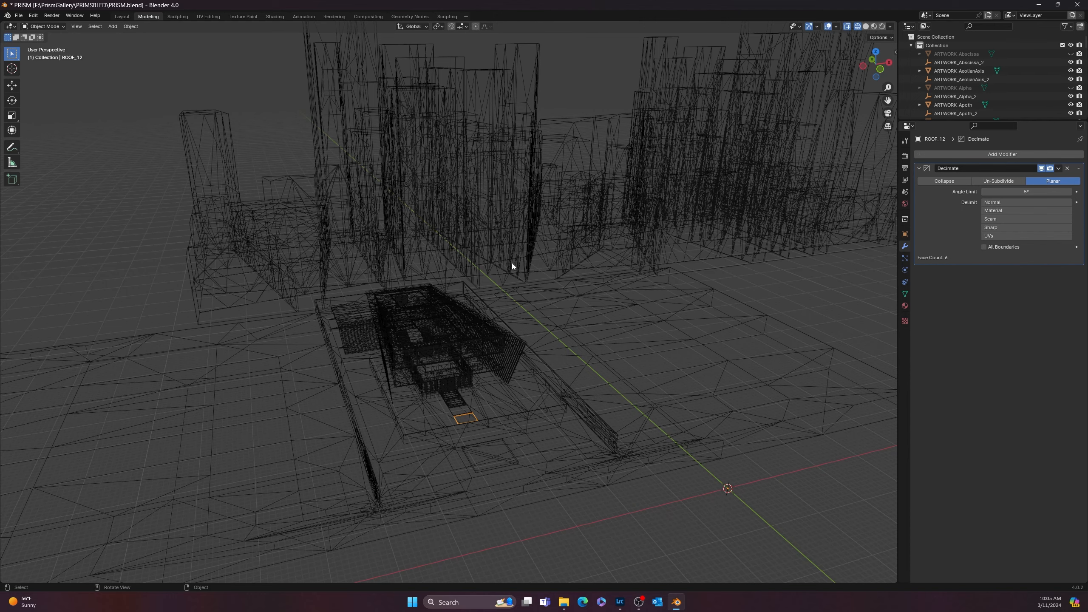
Select all visible objects and copy the walkway slab's Decimate modifier to them
key(a)
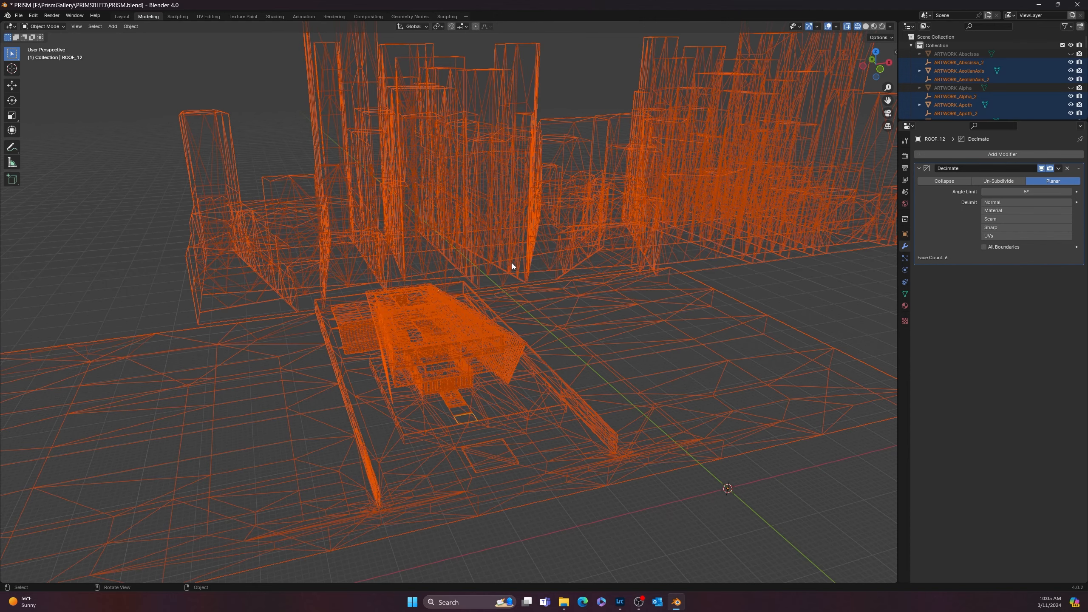
scroll(488, 446, up, 5)
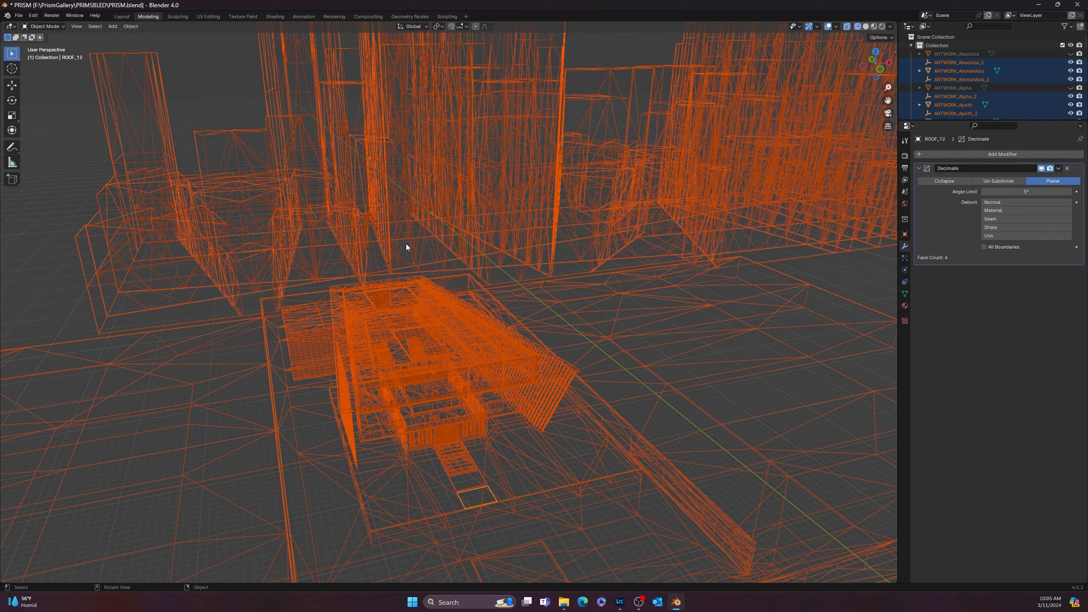
click(130, 26)
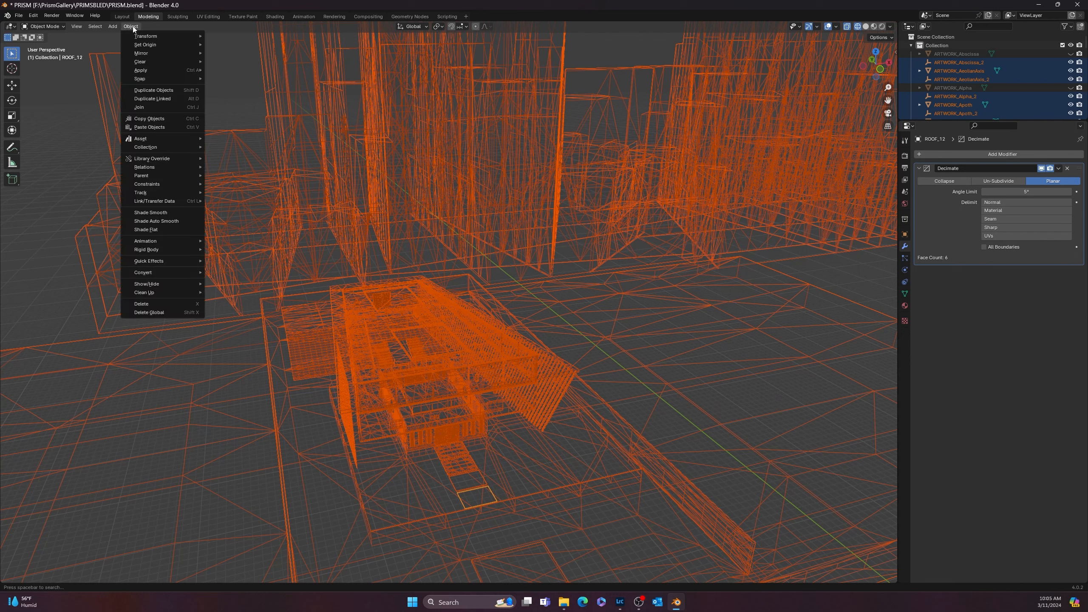
mouse_move(146, 203)
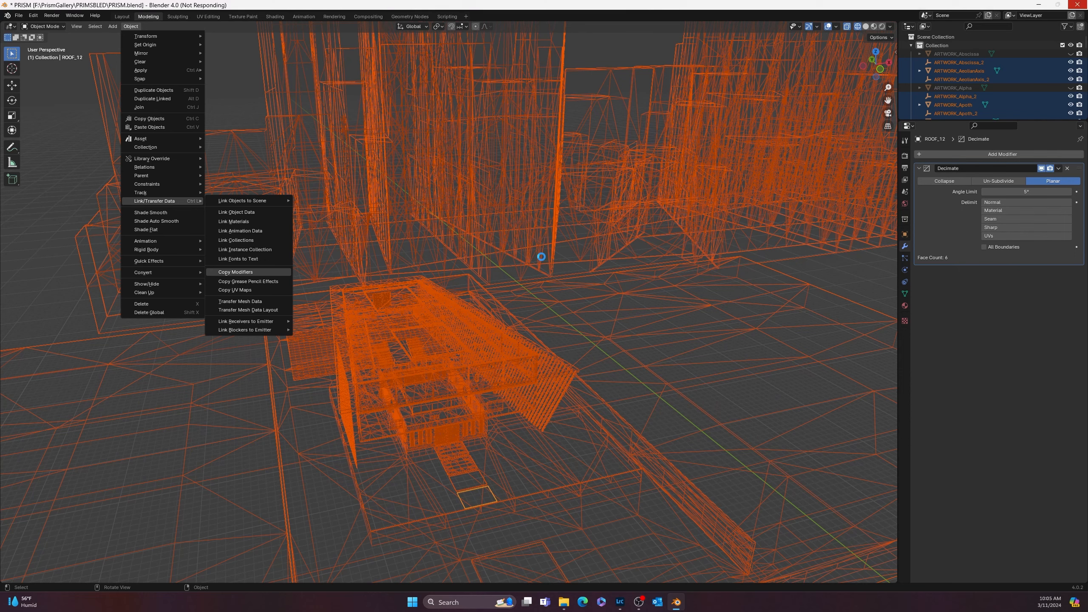
key(Return)
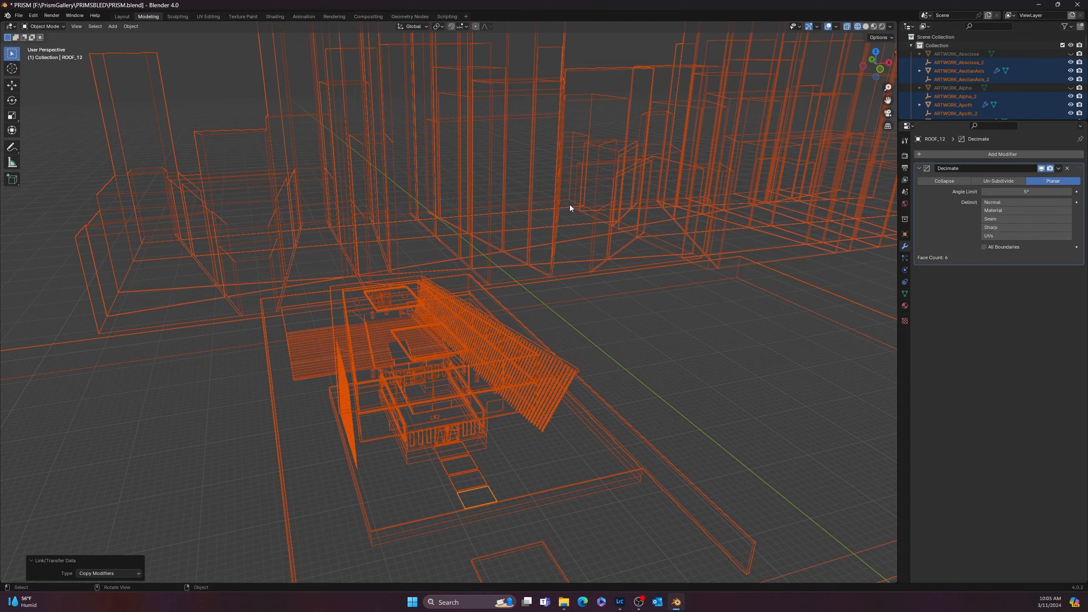
Examine the decimated gallery and city wireframe, checking the Decimate face counts of the FACADE and FRAMES objects
scroll(650, 279, down, 5)
middle_drag(672, 345, 444, 385)
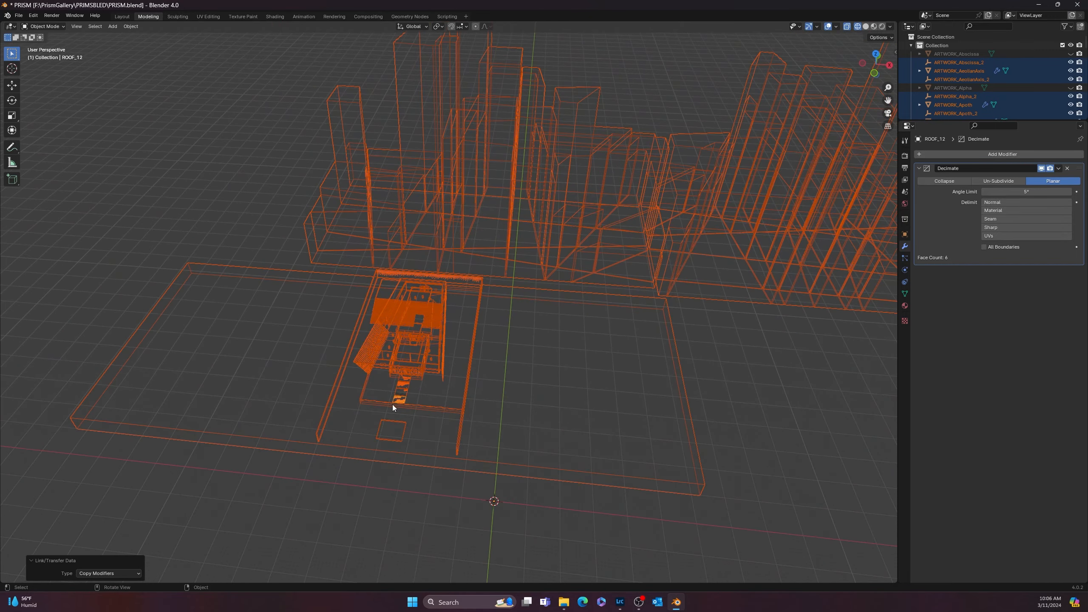
scroll(393, 405, up, 2)
middle_drag(339, 402, 345, 360)
scroll(335, 383, up, 3)
scroll(388, 399, down, 3)
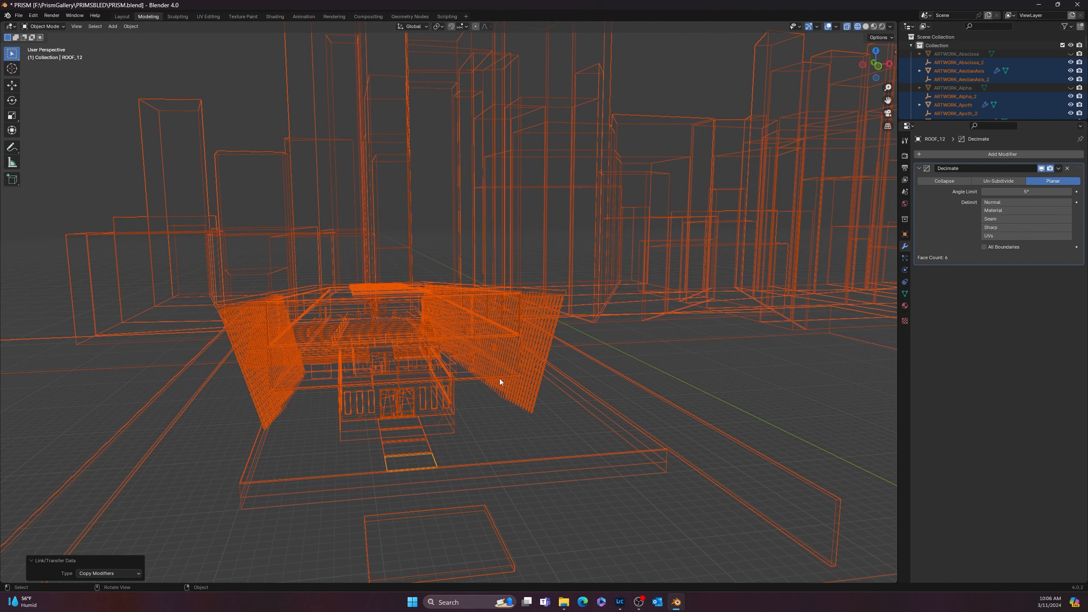
click(534, 398)
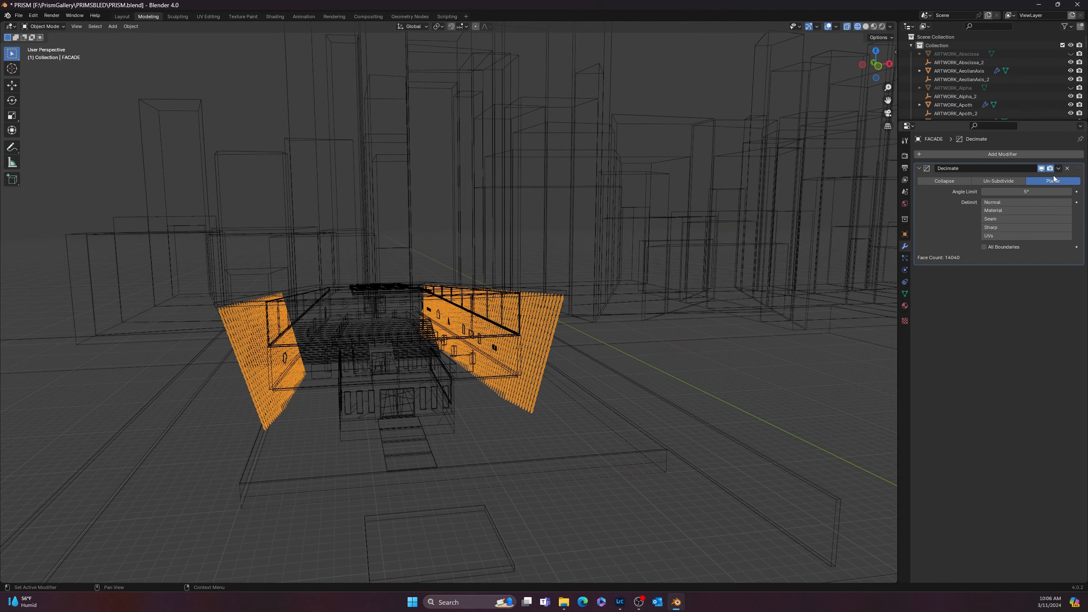
click(407, 344)
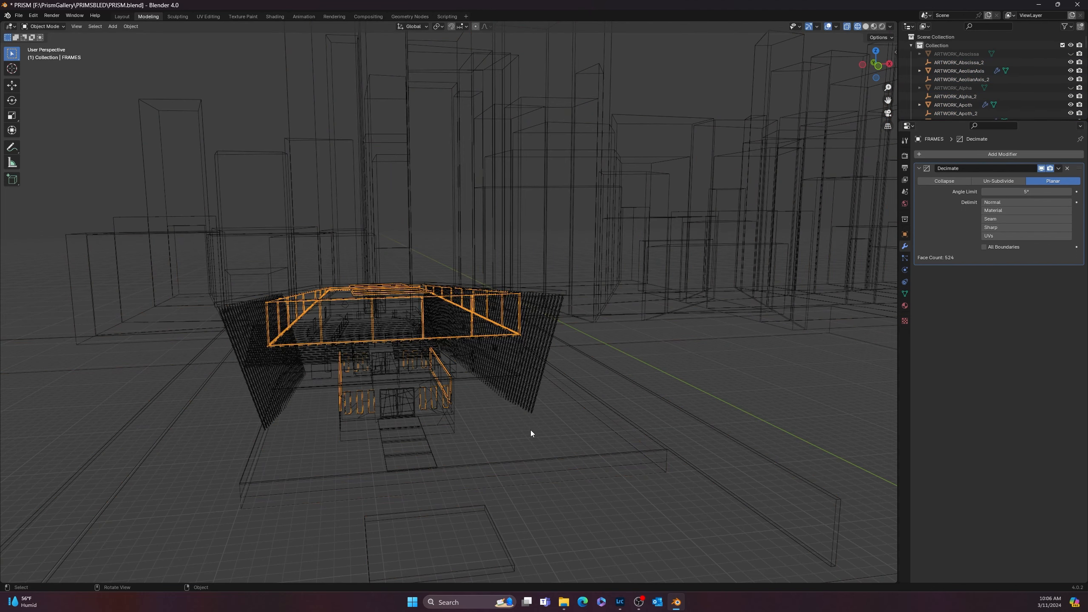
Select all visible objects and convert them to meshes so their Decimate modifiers are applied
key(a)
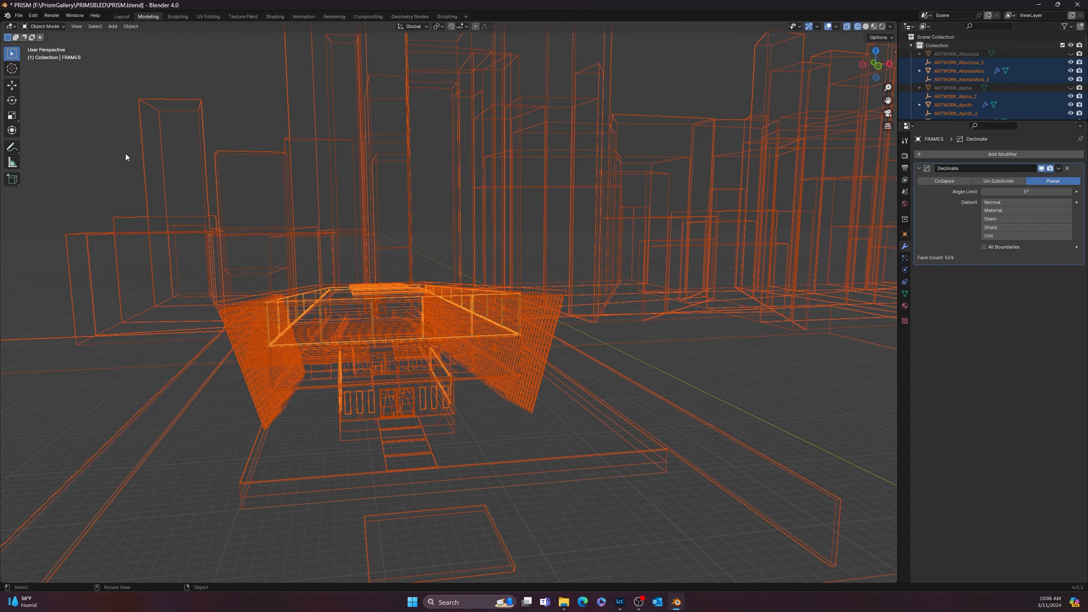
click(129, 26)
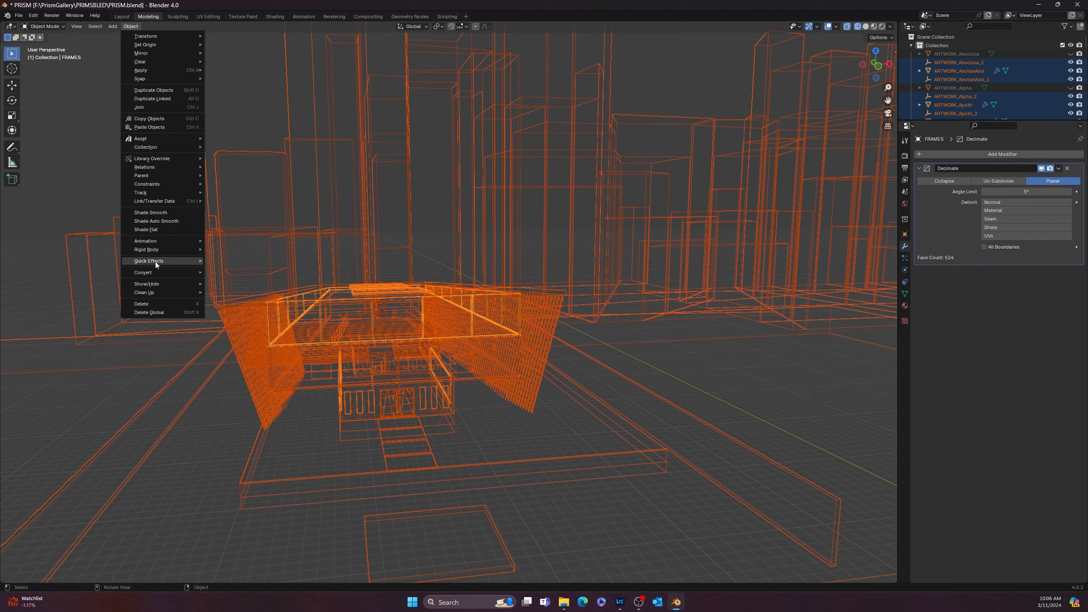
mouse_move(161, 273)
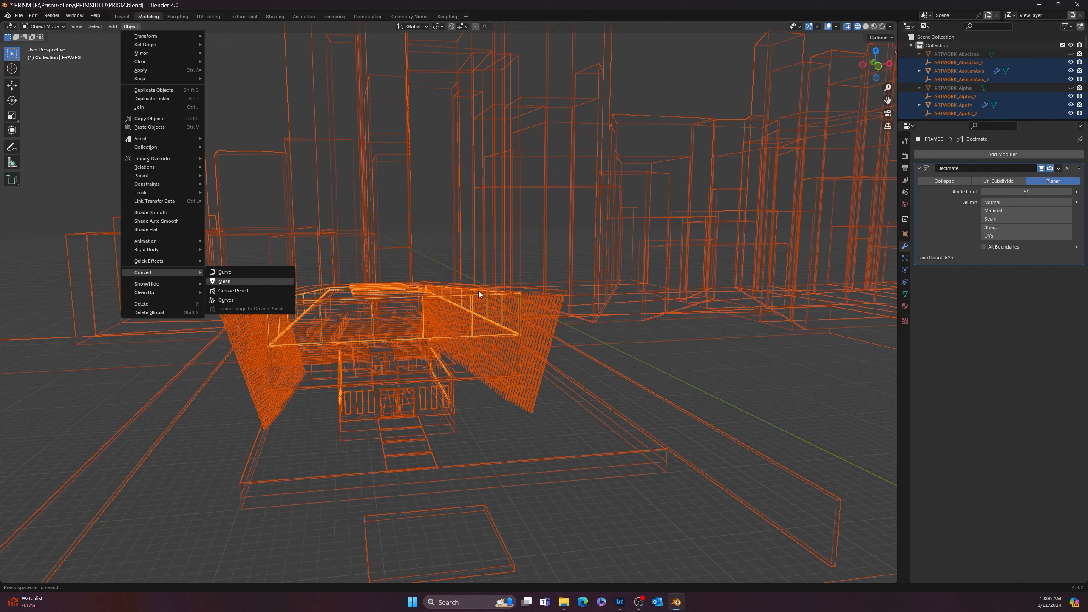
key(Return)
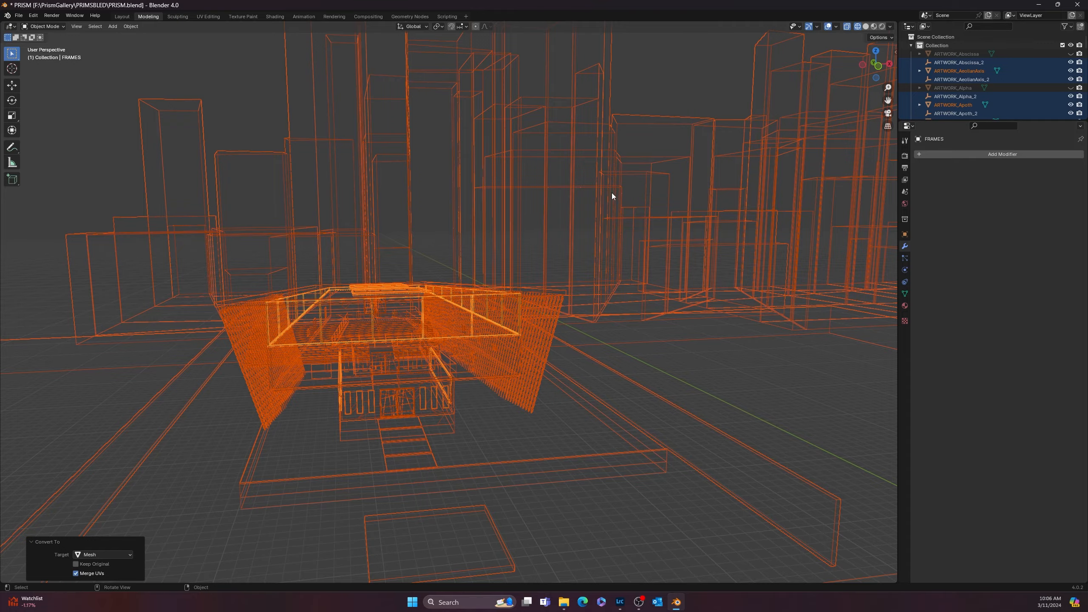
Inspect the simplified gallery interior in wireframe, then examine the interior and front facade in Material Preview shading
middle_drag(612, 193, 610, 190)
scroll(280, 386, up, 9)
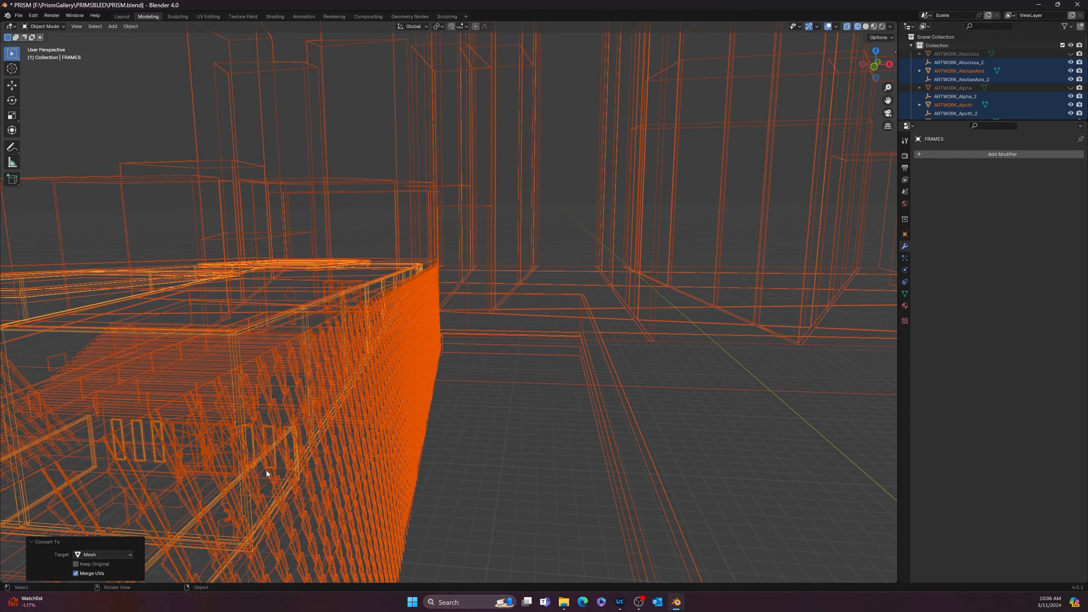
middle_drag(266, 470, 432, 489)
click(530, 474)
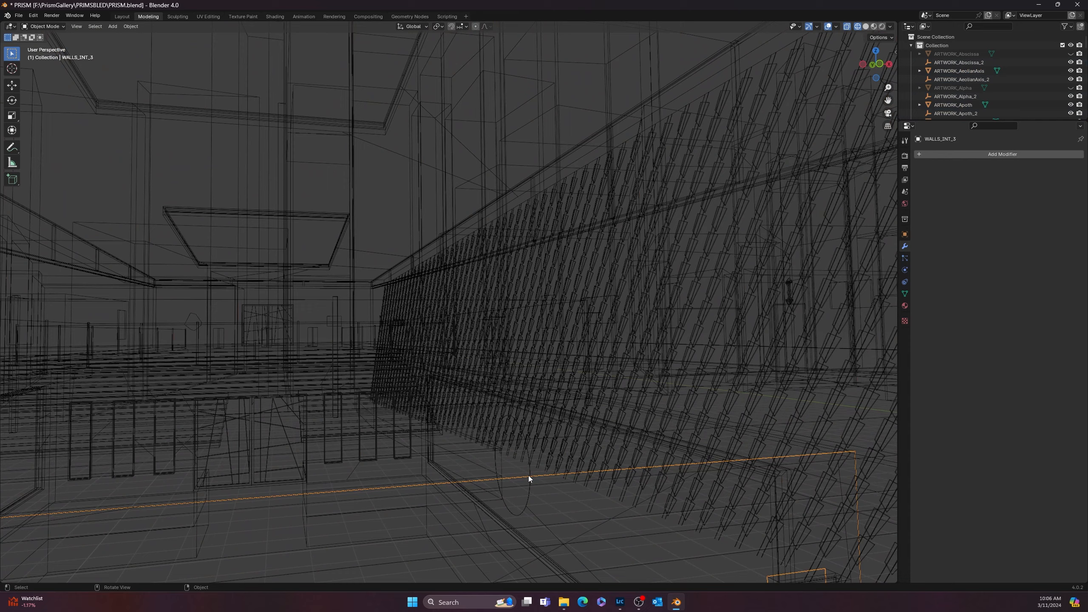
middle_drag(529, 476, 552, 456)
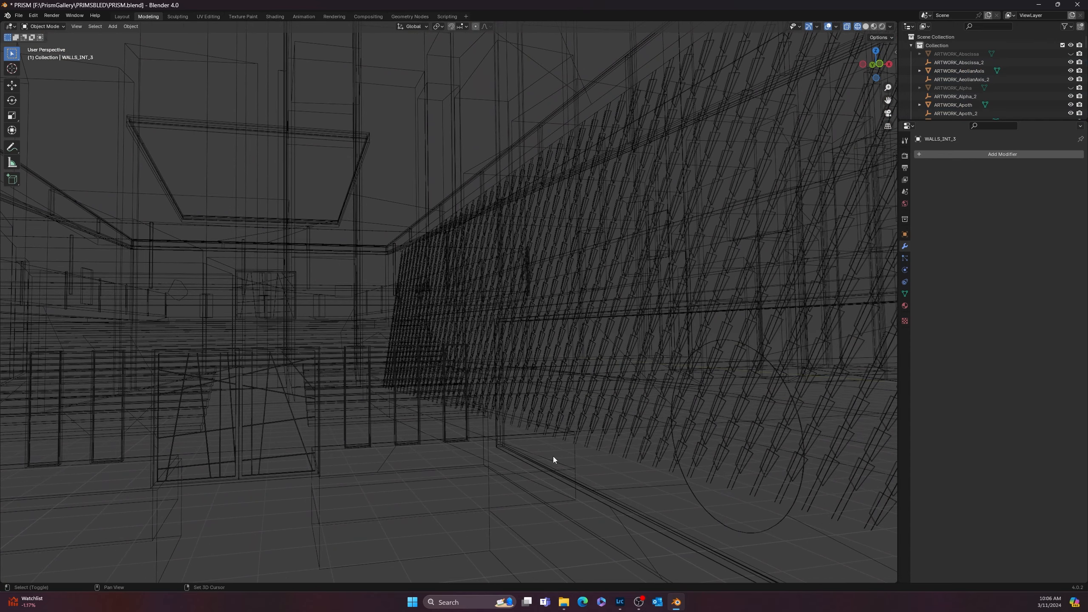
click(874, 27)
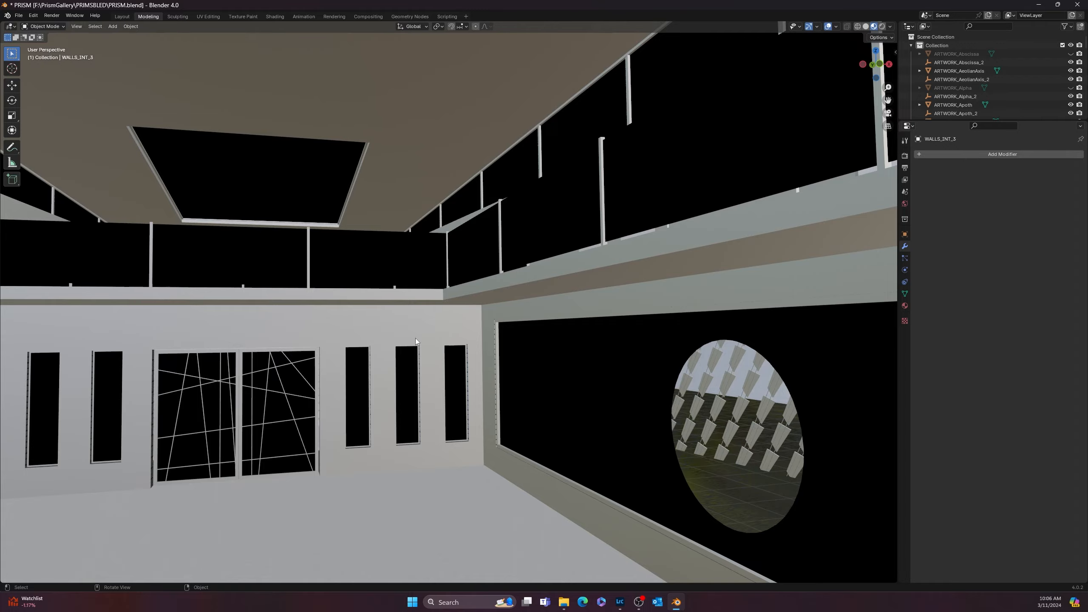
scroll(415, 338, down, 6)
middle_drag(415, 338, 433, 359)
shift+middle_drag(484, 337, 457, 346)
shift+middle_drag(262, 403, 320, 400)
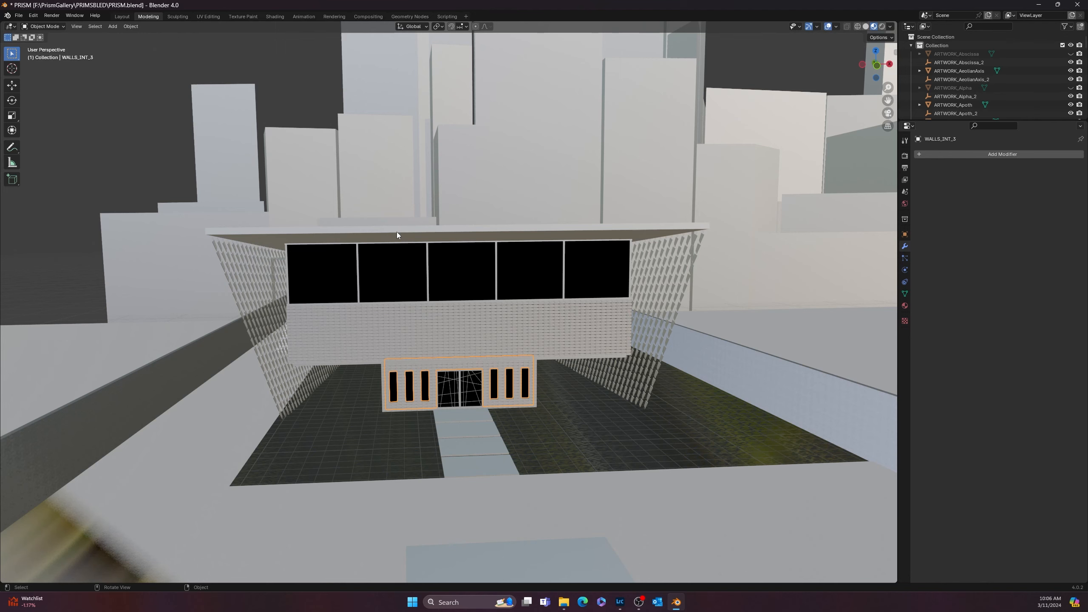
scroll(505, 240, down, 3)
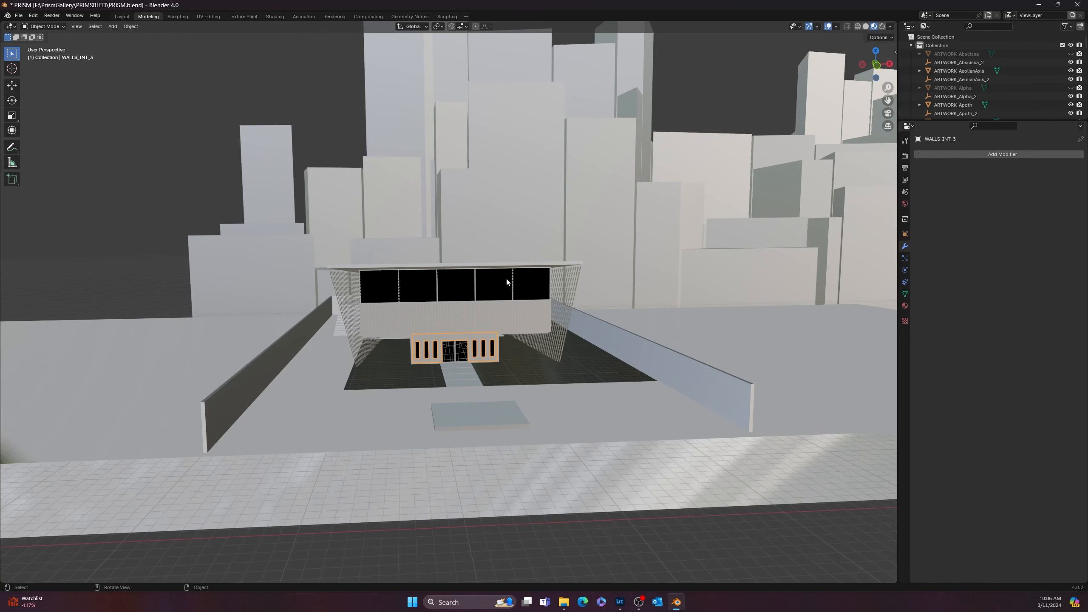
Unhide all the hidden artworks and save the PRISM.blend file
key(alt)
key(alt+h)
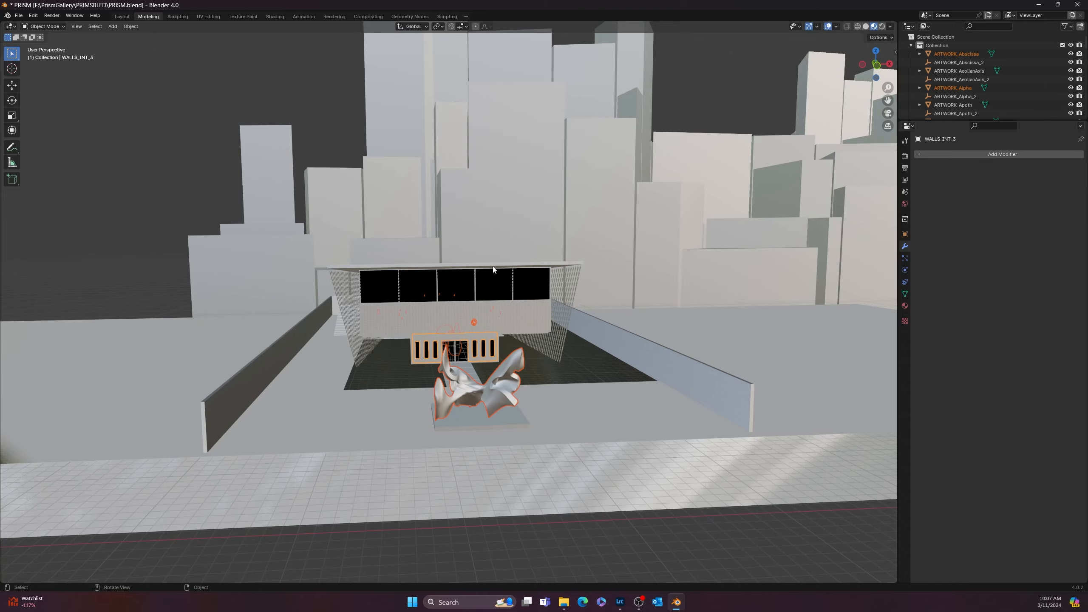
middle_drag(492, 269, 415, 383)
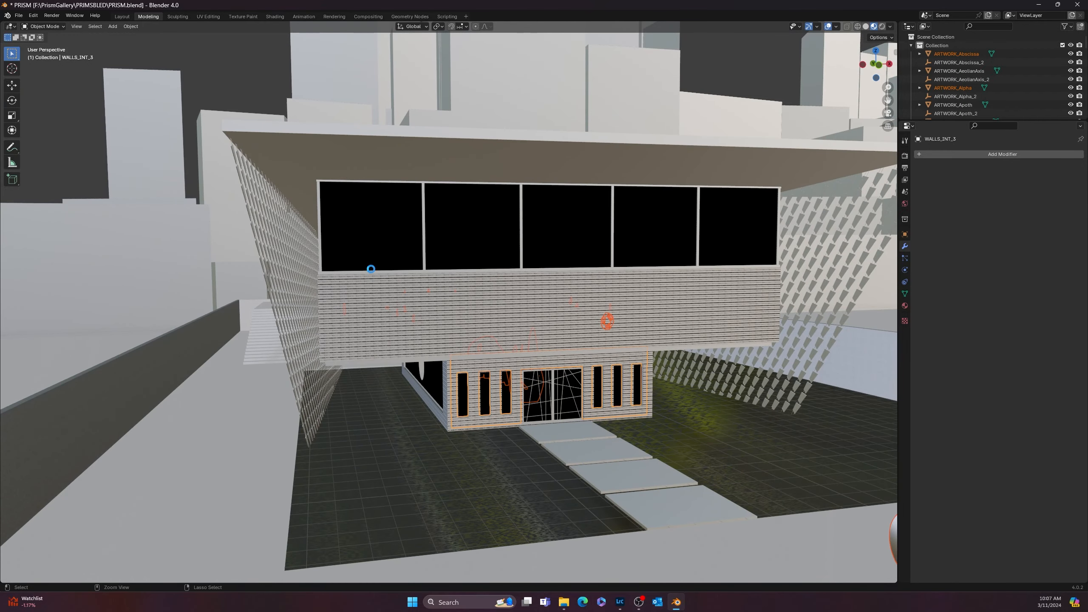
key(ctrl+s)
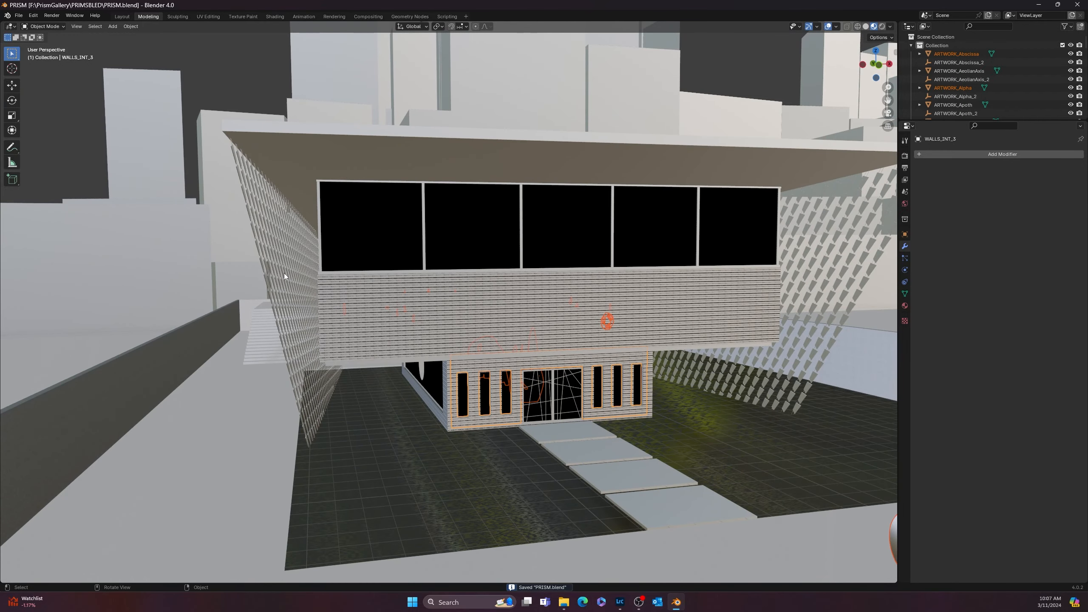